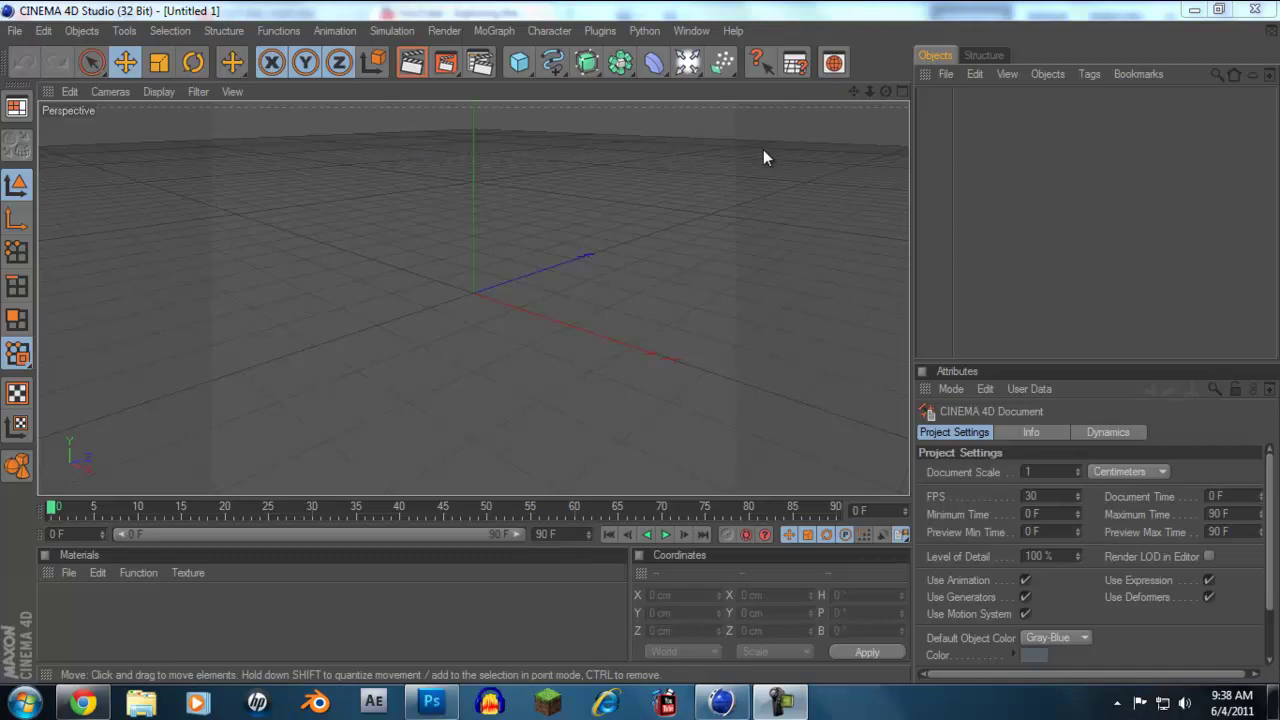
# Step: Add a MoText object, set its Align to Middle, and orbit to a head-on front view
pyautogui.click(492, 30)
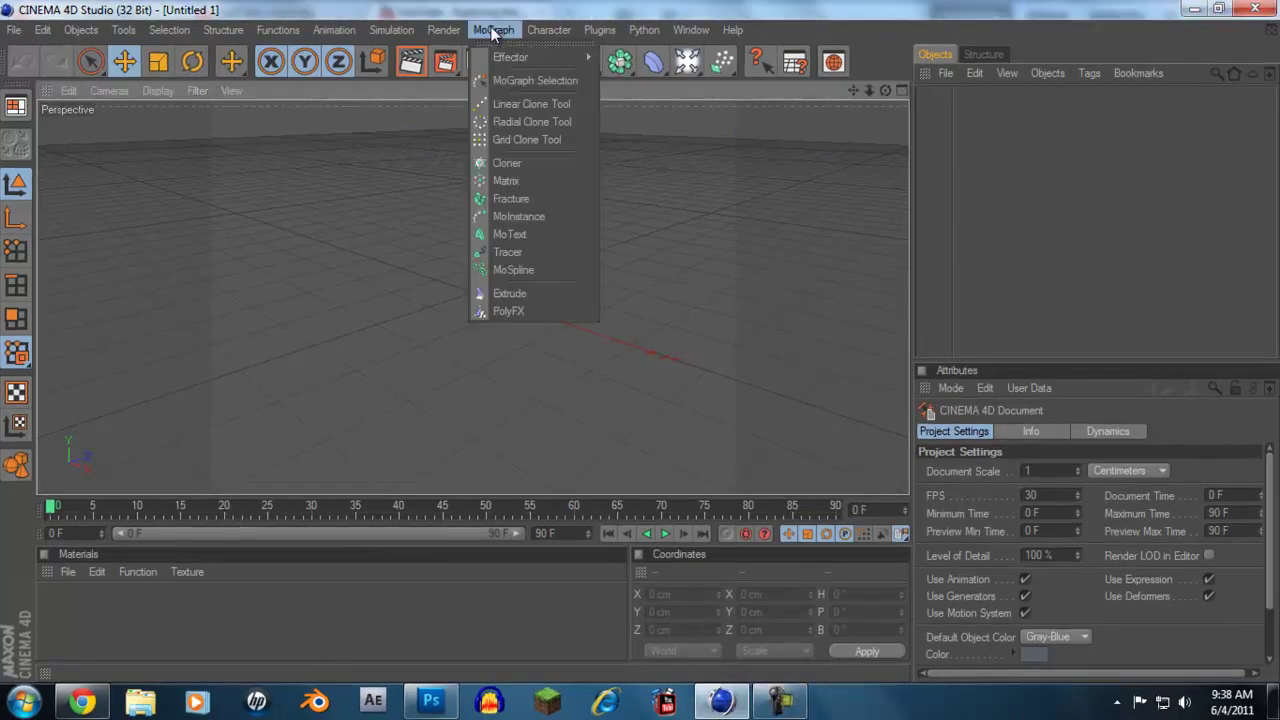
pyautogui.click(517, 234)
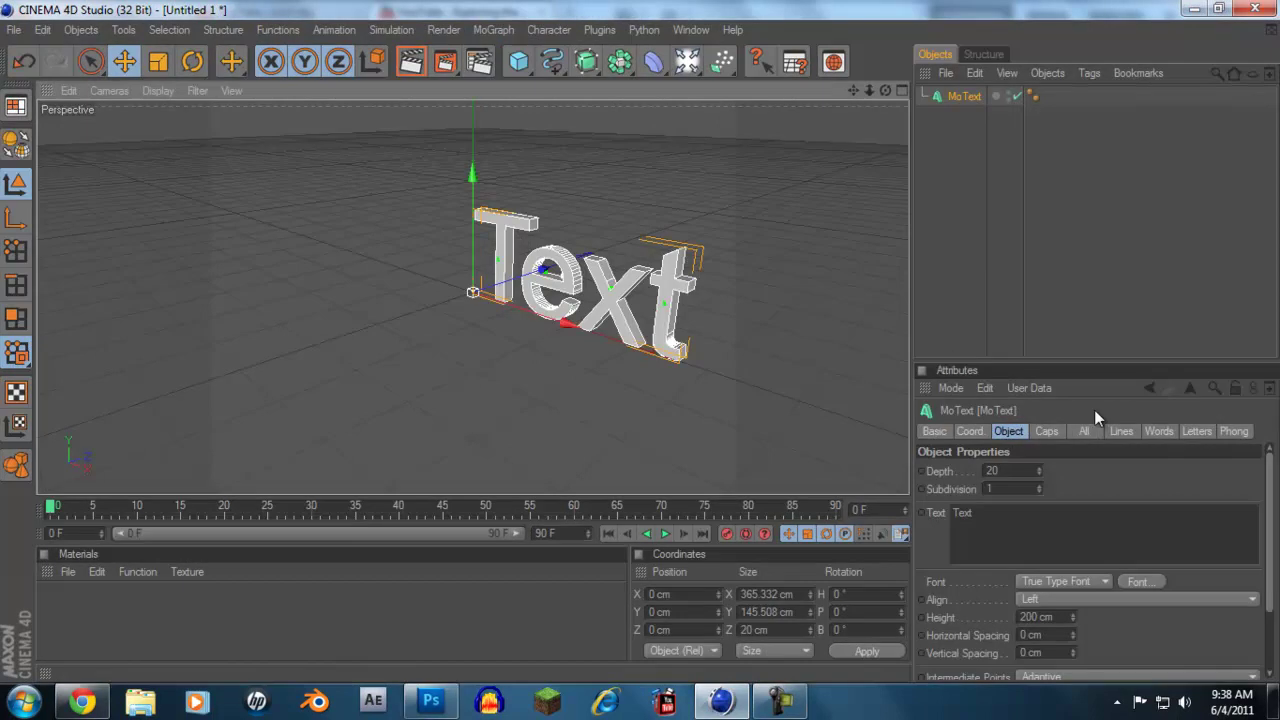
pyautogui.click(1116, 598)
pyautogui.click(1106, 637)
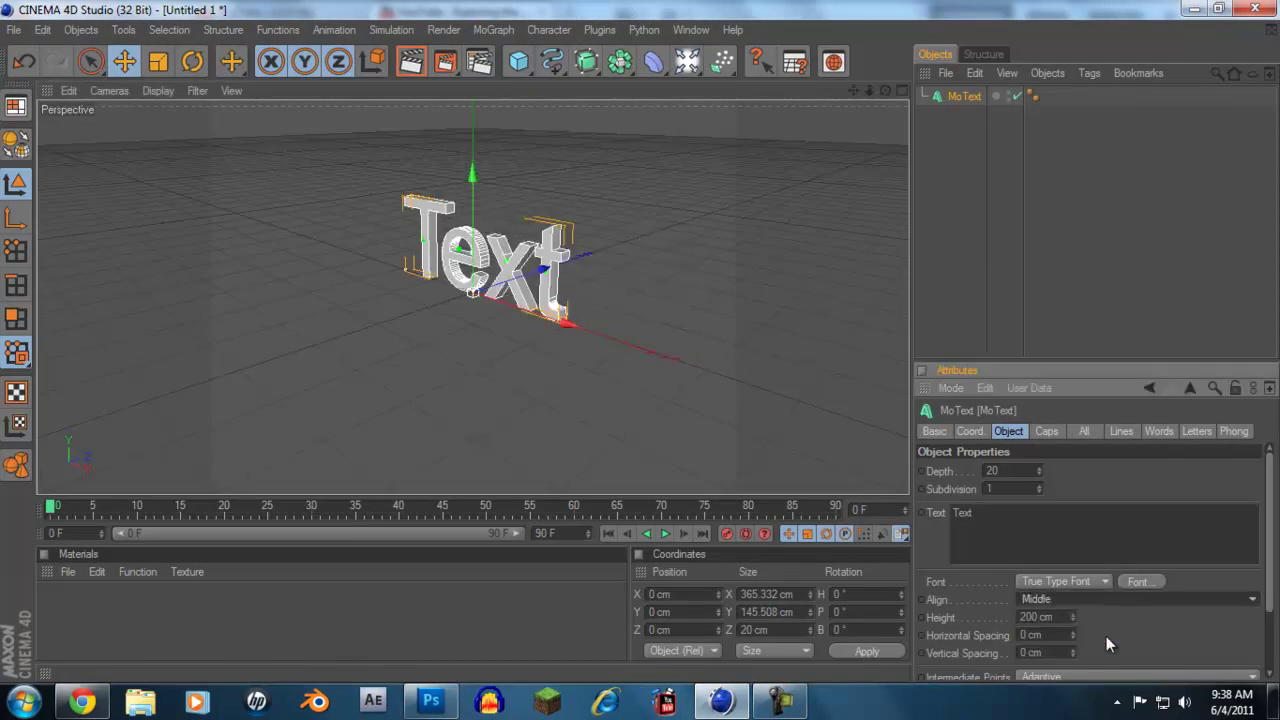
pyautogui.scroll(-2, 1138, 582)
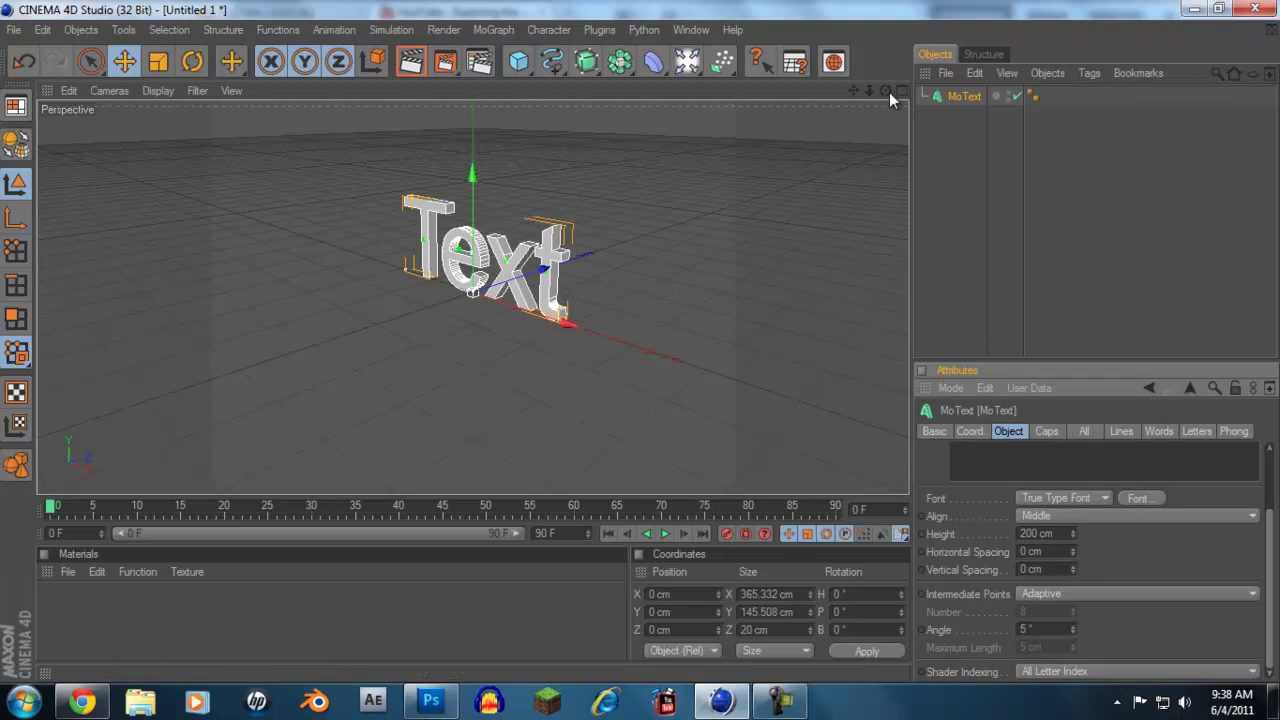
pyautogui.moveTo(885, 91); pyautogui.dragTo(639, 349)
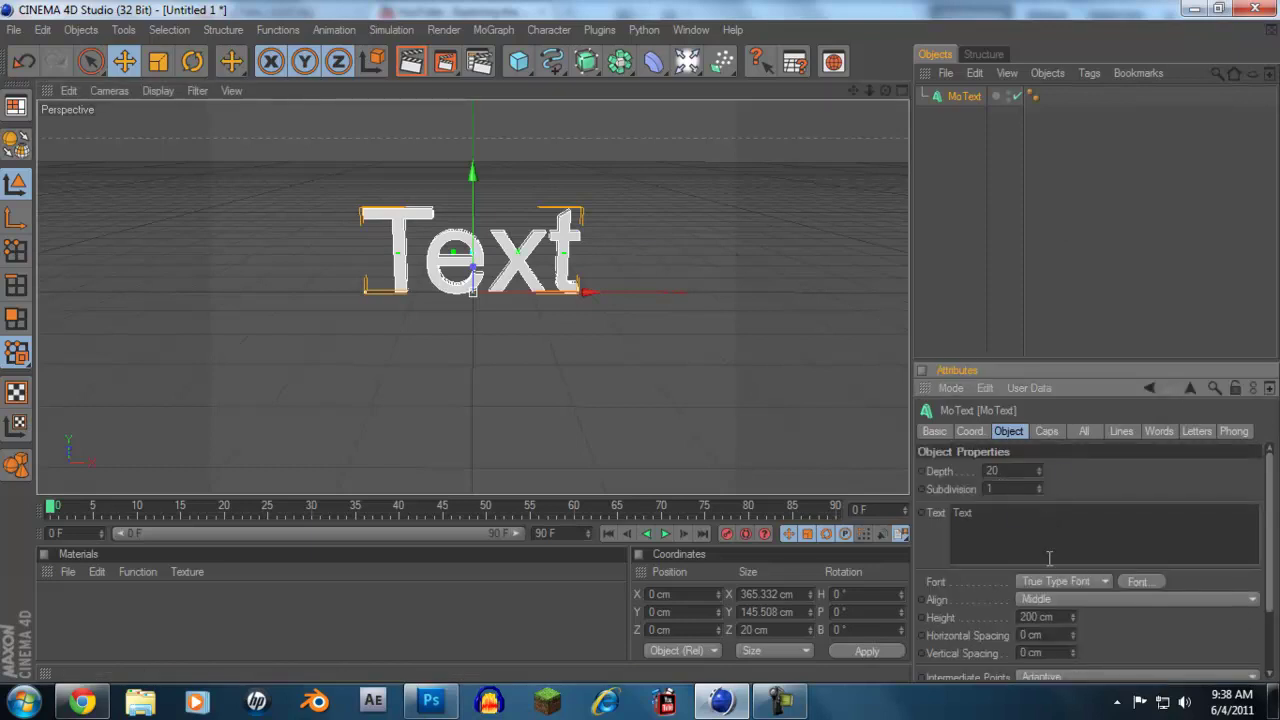
# Step: Replace the MoText string 'Text' with 'Tutorial' in the Object tab
pyautogui.moveTo(985, 515); pyautogui.dragTo(901, 512)
pyautogui.write('I')
pyautogui.moveTo(1006, 519); pyautogui.dragTo(913, 509)
pyautogui.write('T')
pyautogui.write('utorial')
pyautogui.click(1078, 489)
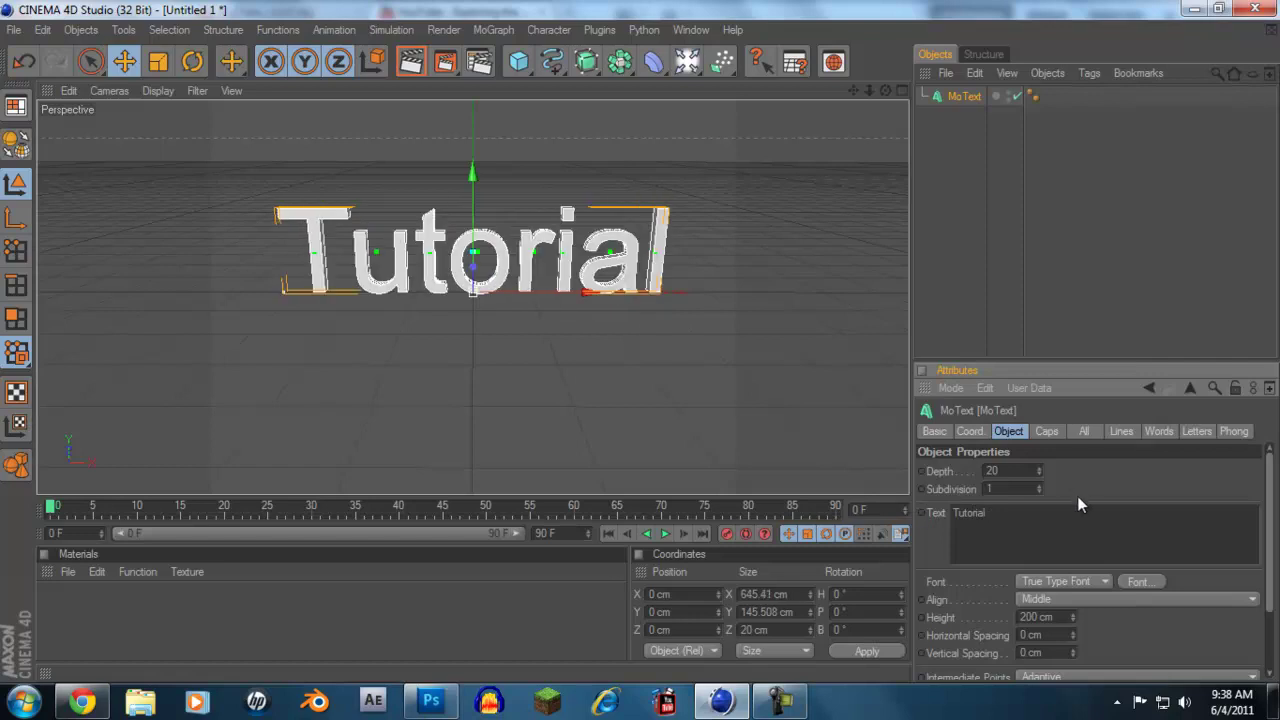
# Step: Search the font chooser for 'rase' and pick RaseOne Original
pyautogui.click(1141, 580)
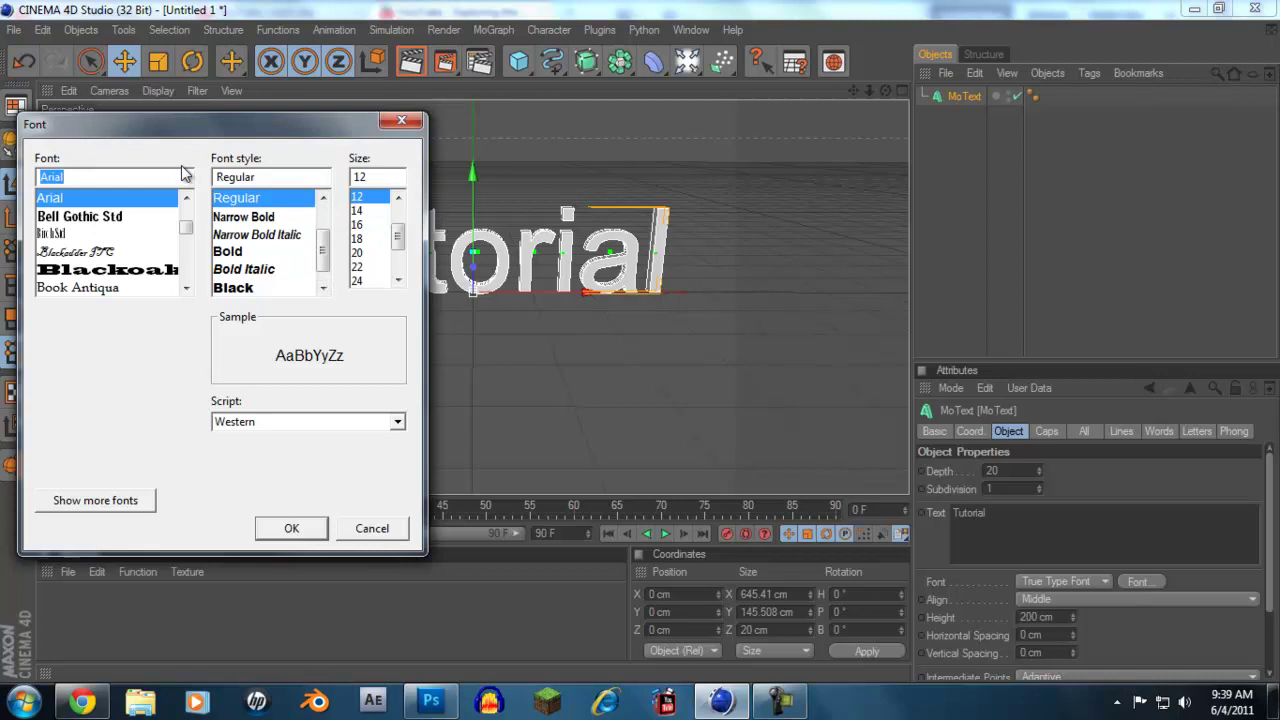
pyautogui.write('e')
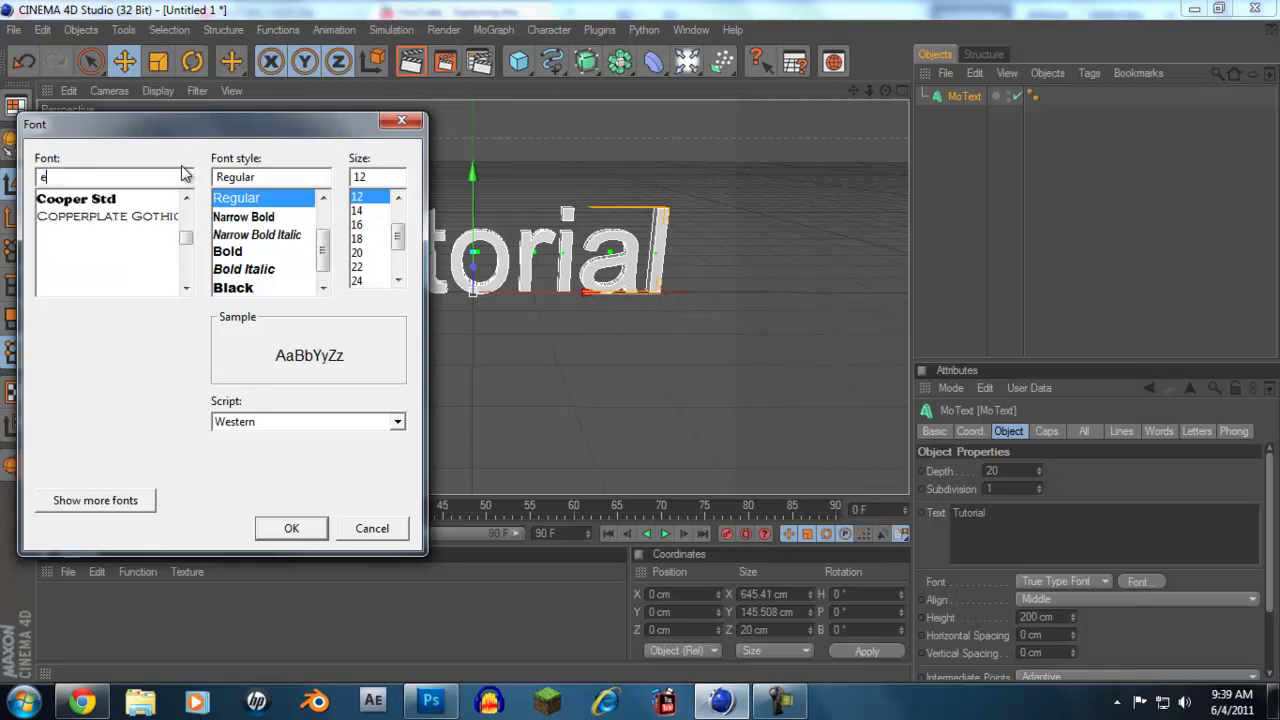
pyautogui.press('BackSpace')
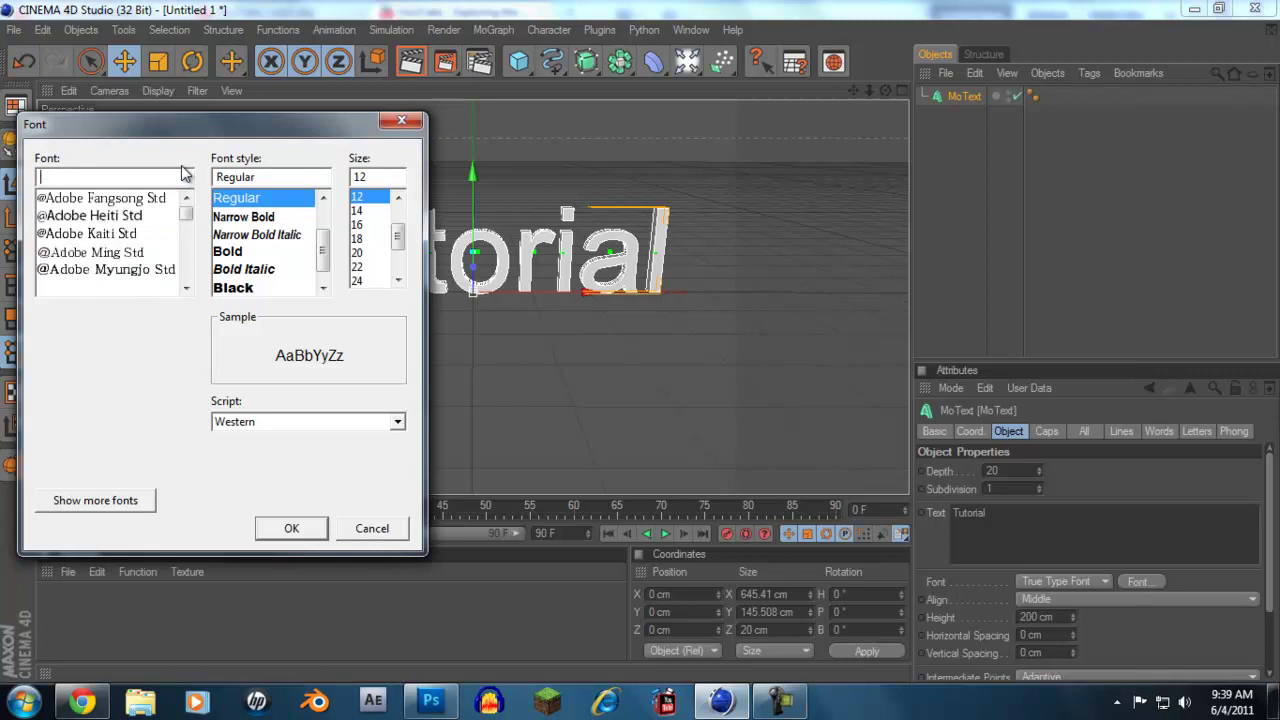
pyautogui.write('rase')
pyautogui.click(100, 199)
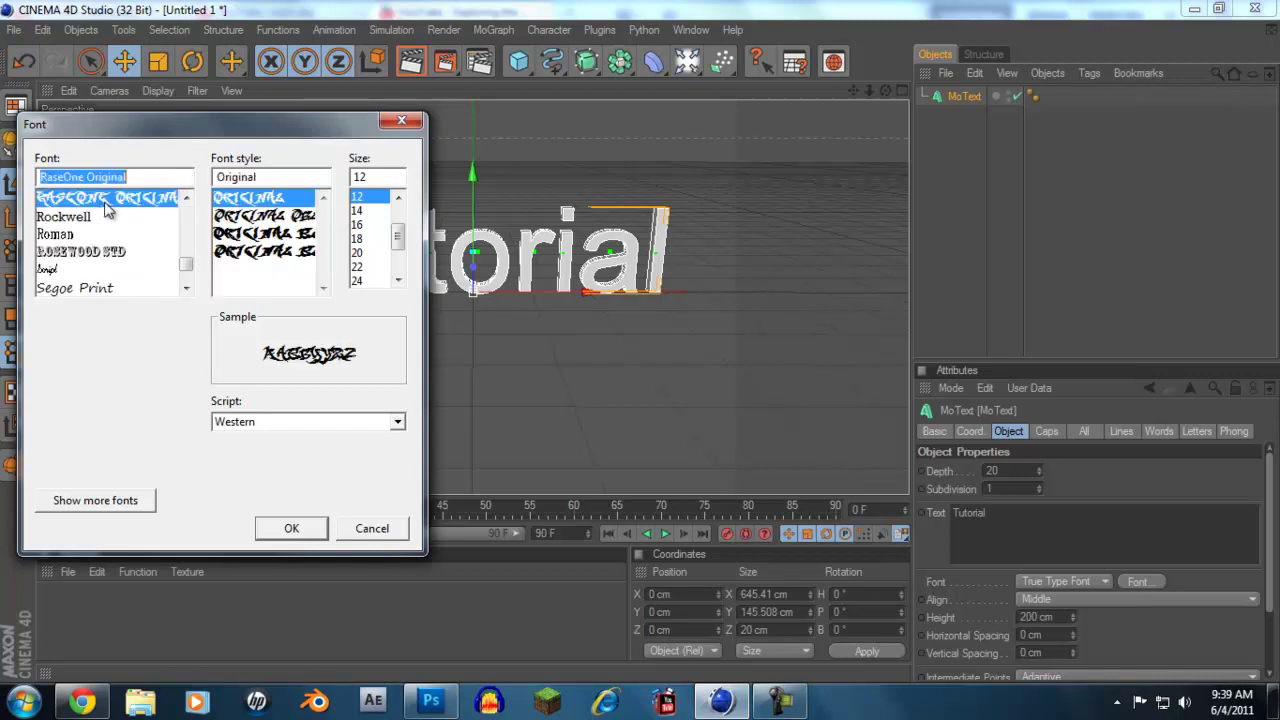
# Step: Apply the RaseOne Original font to the Tutorial text
pyautogui.click(272, 530)
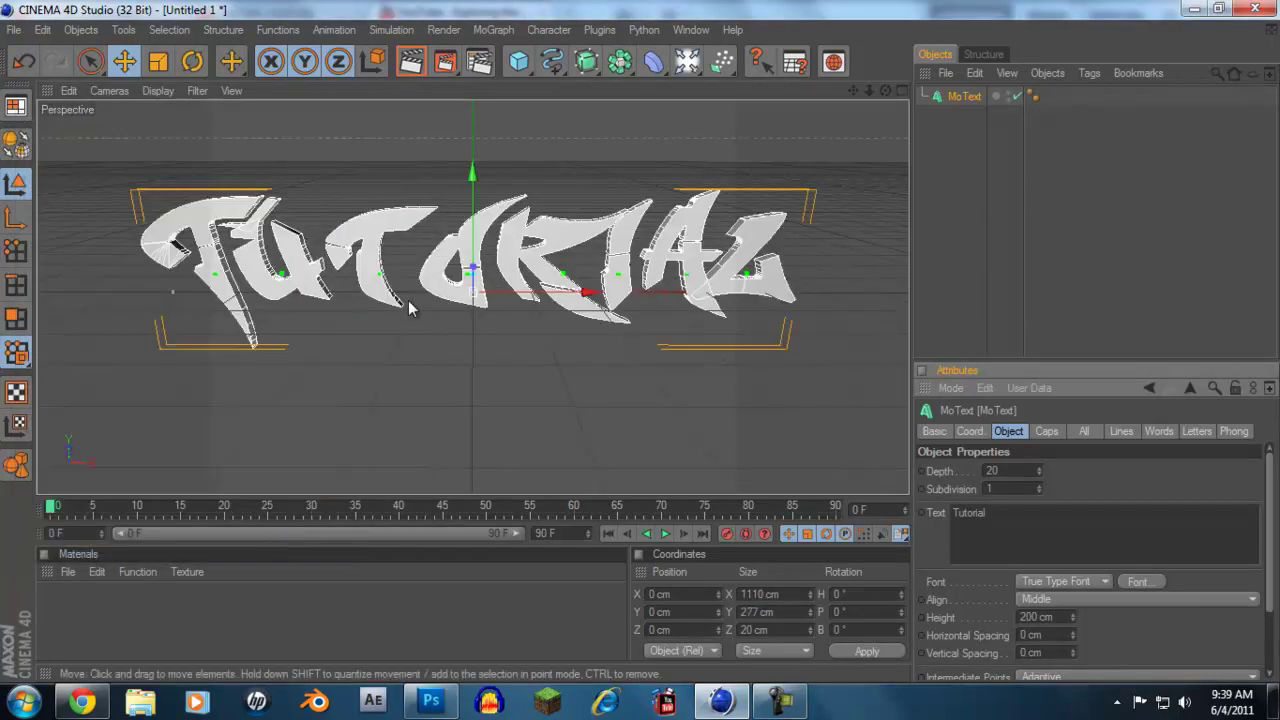
pyautogui.scroll(-1, 700, 278)
pyautogui.scroll(-2, 700, 278)
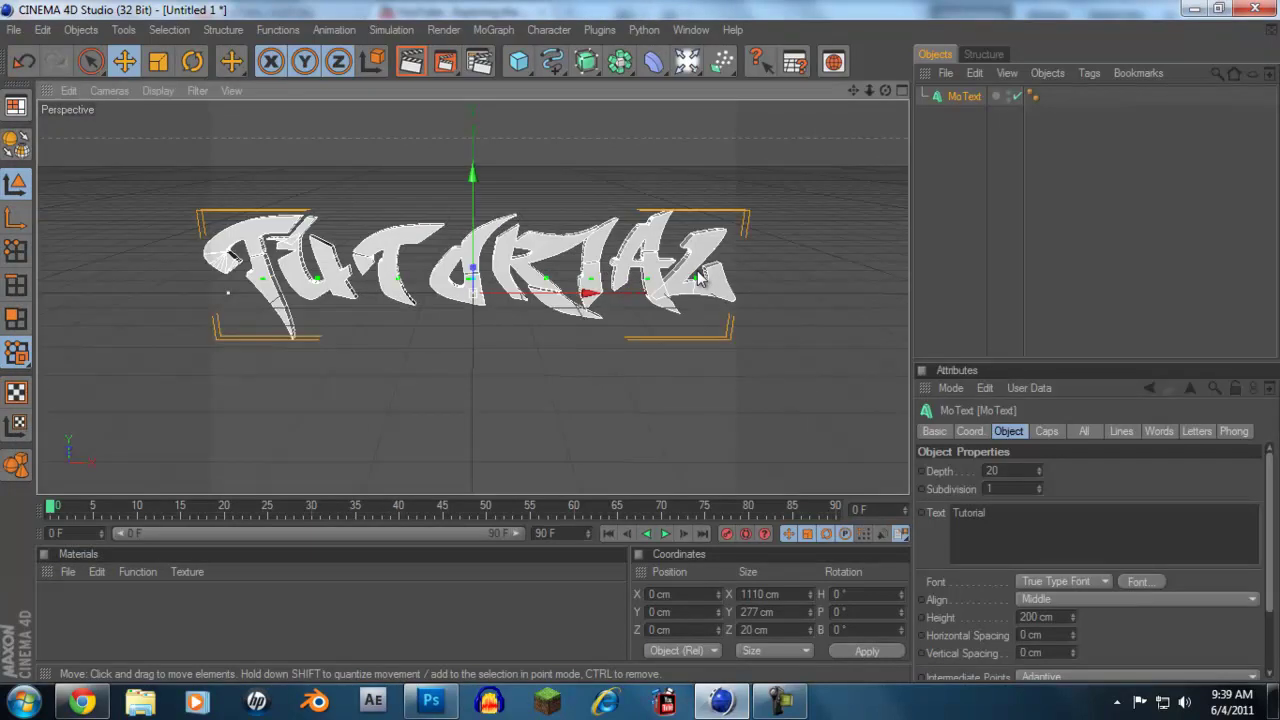
pyautogui.scroll(3, 700, 278)
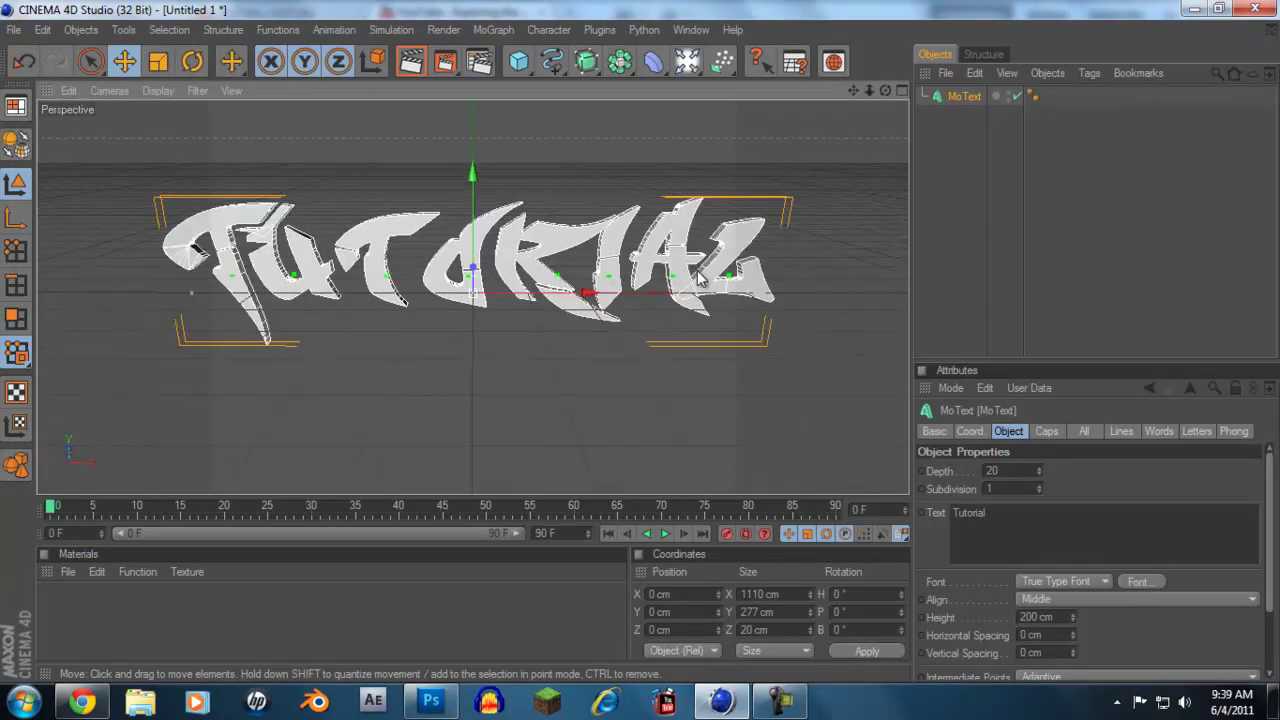
pyautogui.scroll(-1, 700, 278)
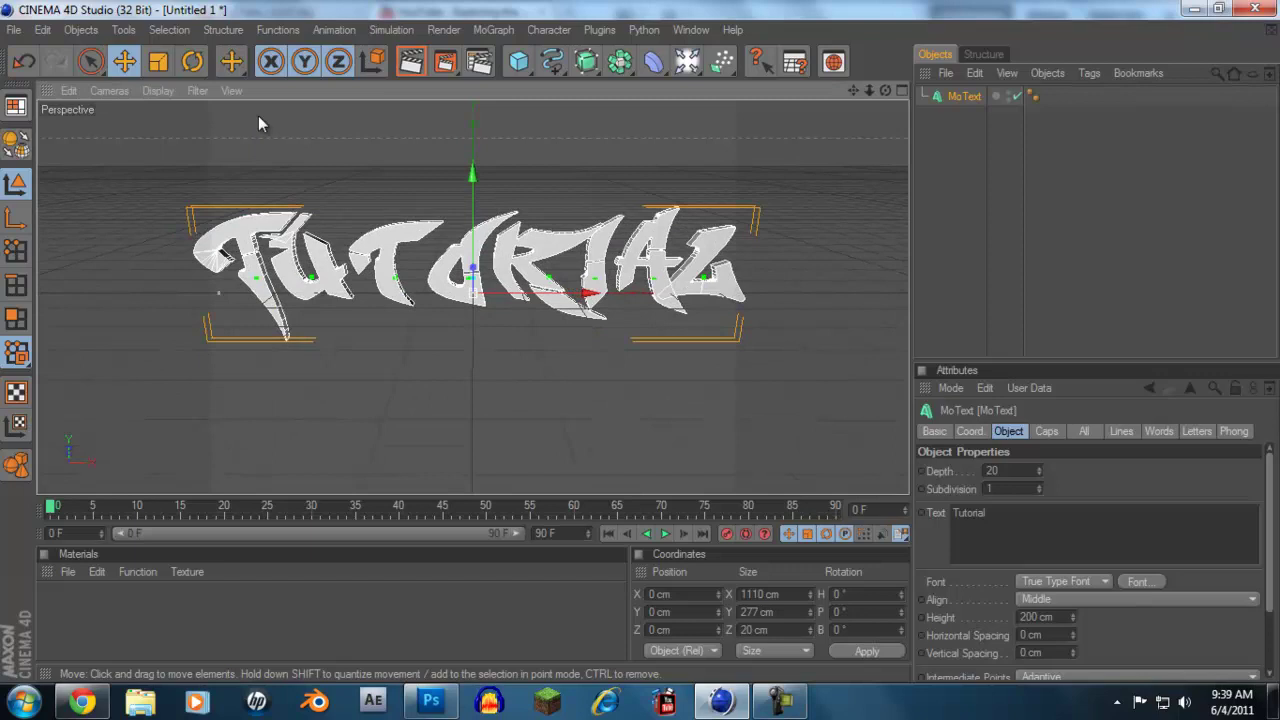
# Step: Scale the Tutorial text down to about 925.74 by 231 cm, 166.8 cm tall
pyautogui.click(42, 29)
pyautogui.click(334, 29)
pyautogui.click(1122, 257)
pyautogui.click(158, 61)
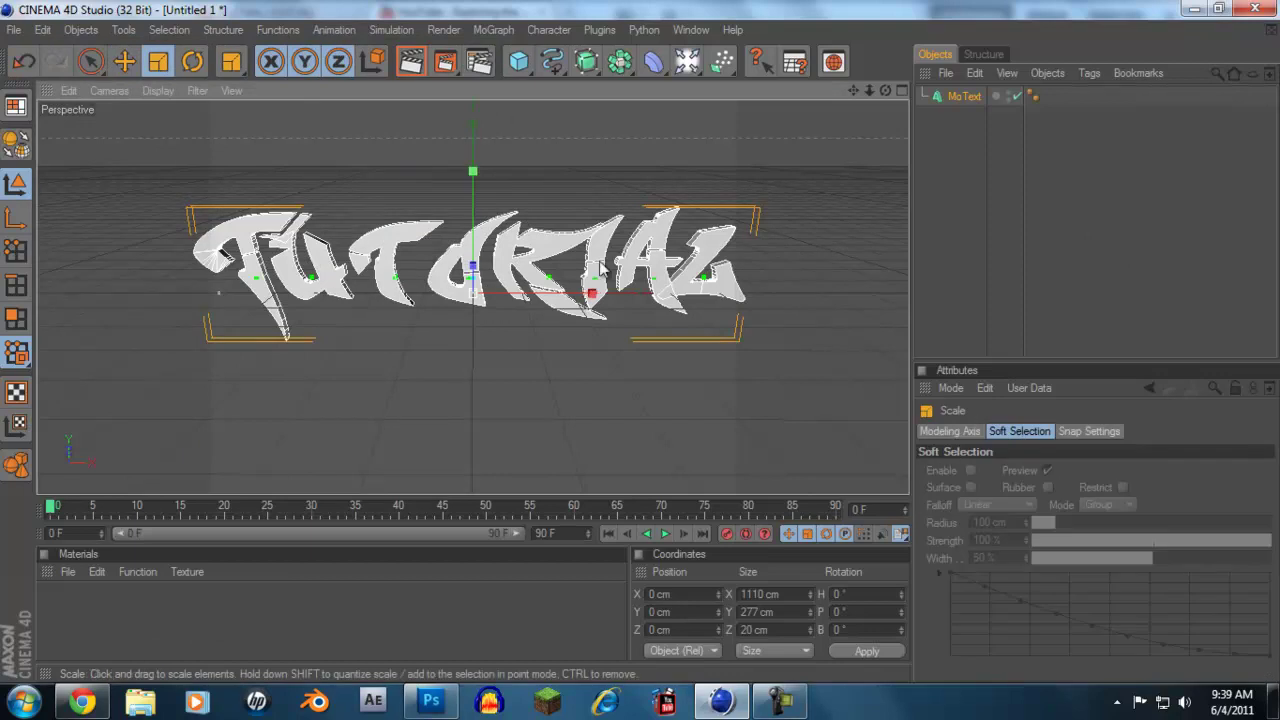
pyautogui.click(607, 268)
pyautogui.moveTo(789, 180); pyautogui.dragTo(644, 346)
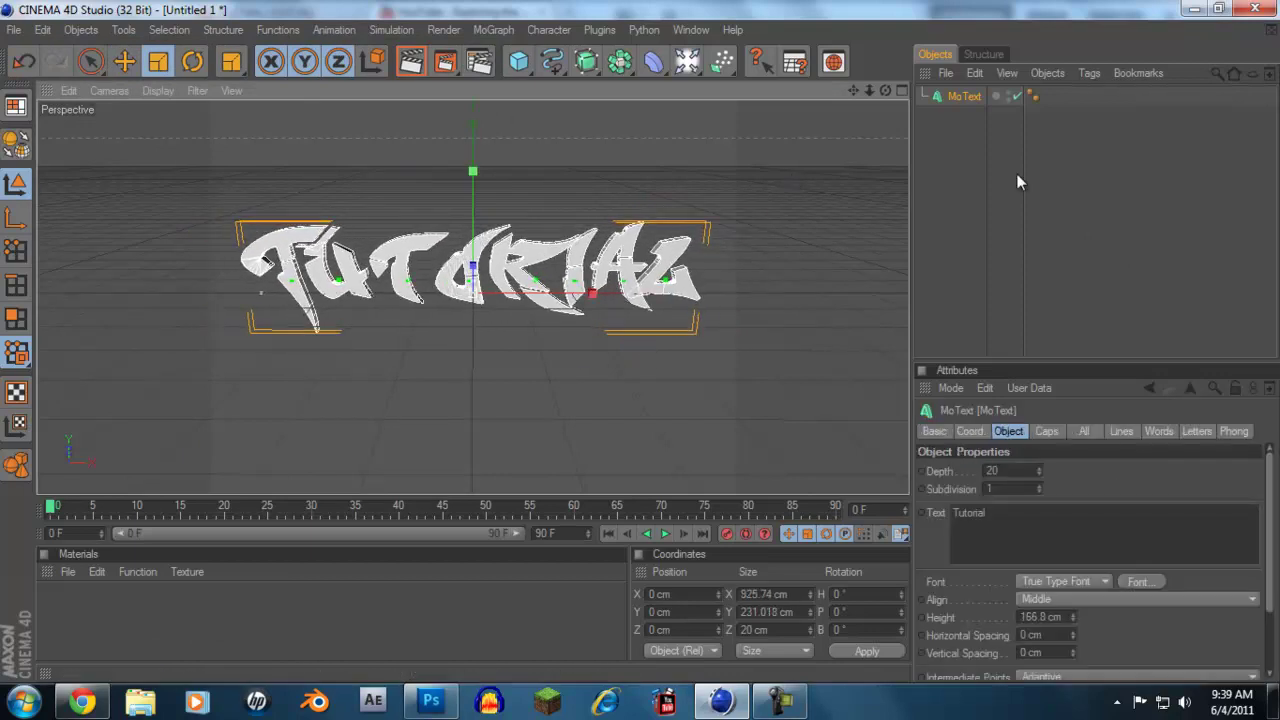
pyautogui.click(1080, 175)
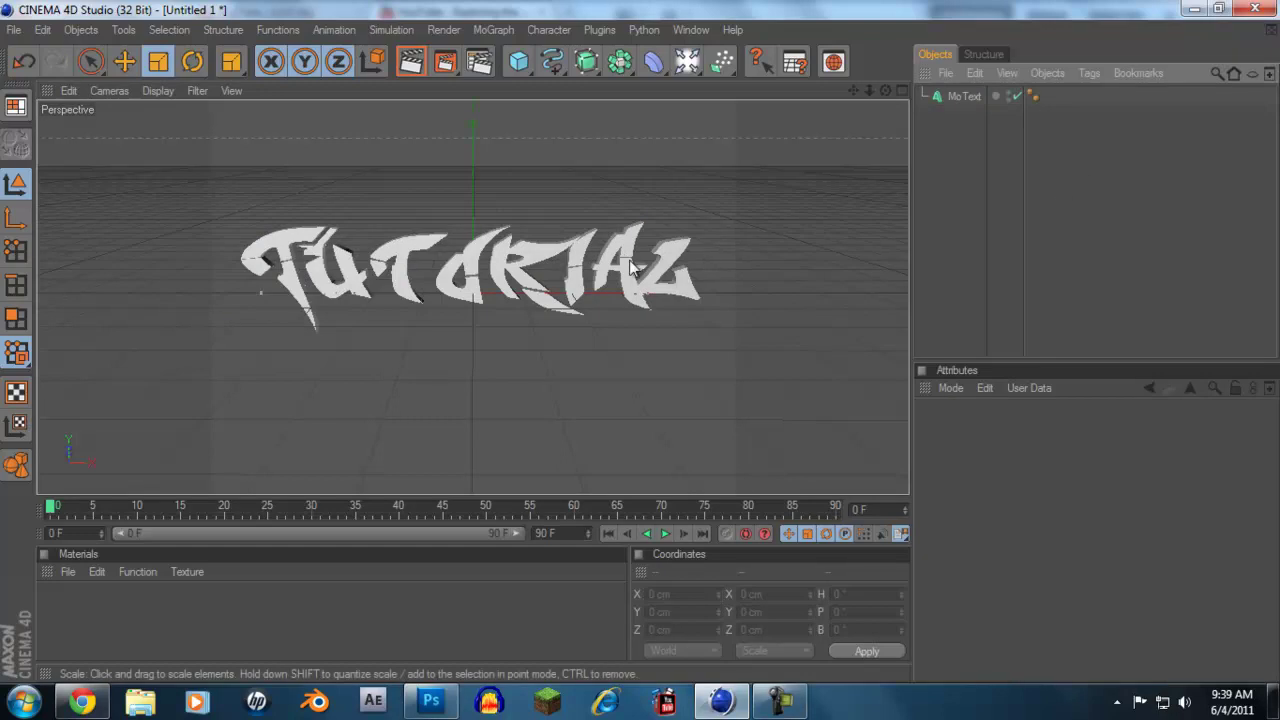
pyautogui.click(956, 97)
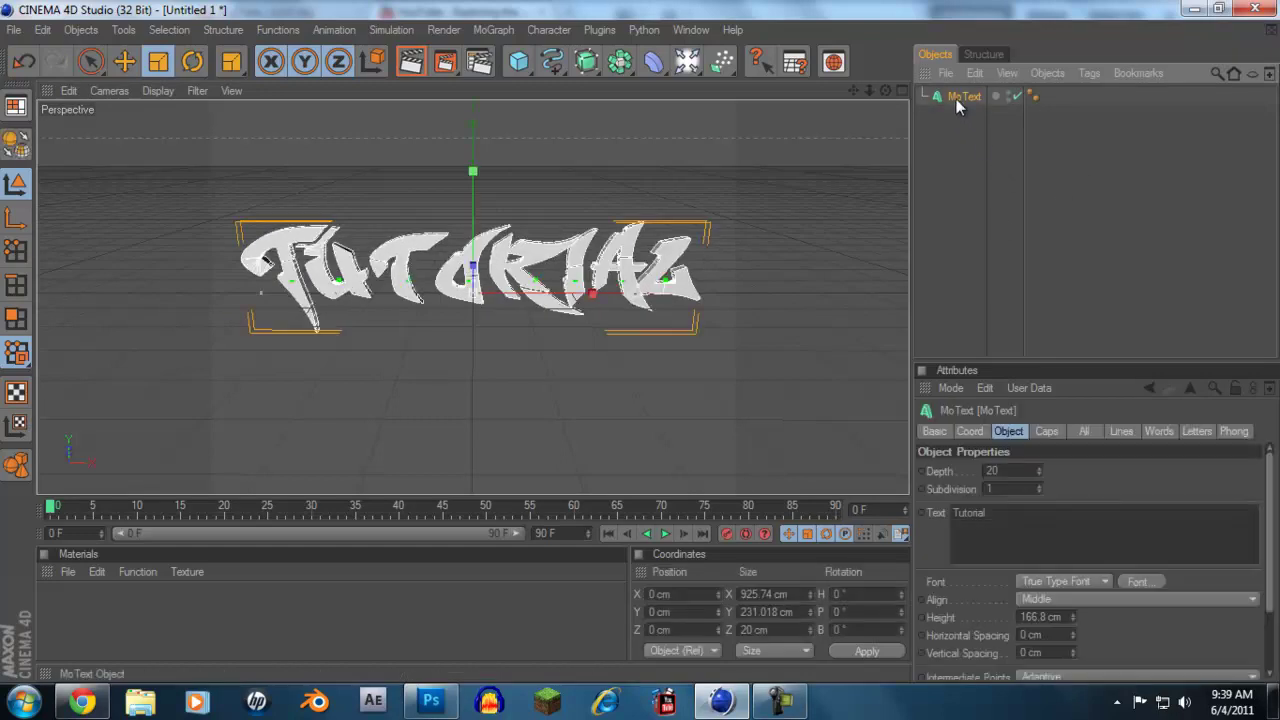
pyautogui.click(1040, 471)
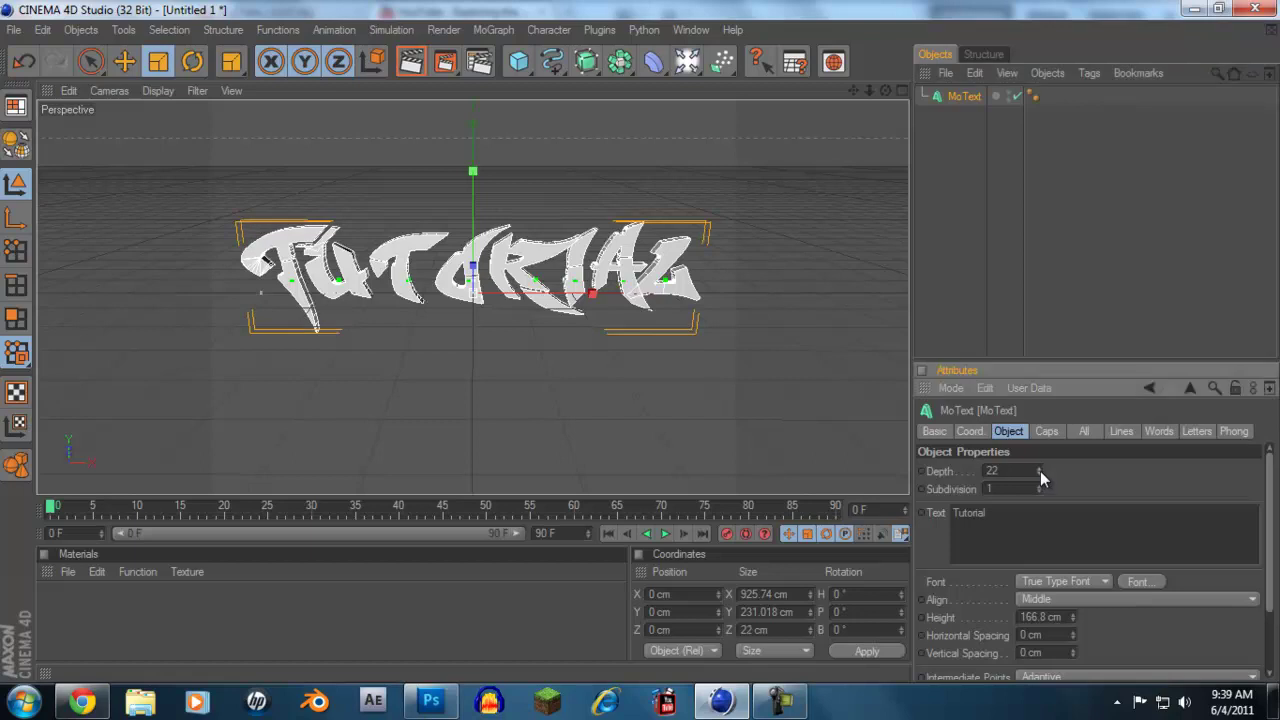
pyautogui.click(1039, 477)
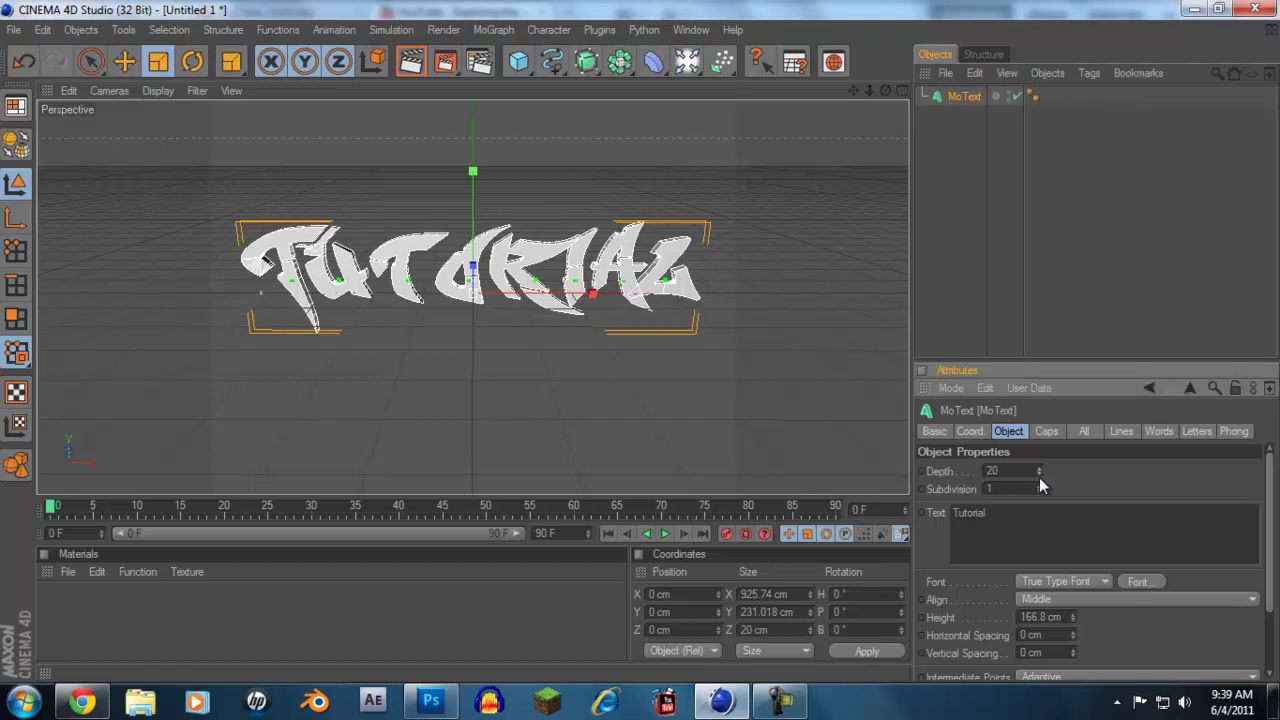
pyautogui.moveTo(885, 89); pyautogui.dragTo(640, 342)
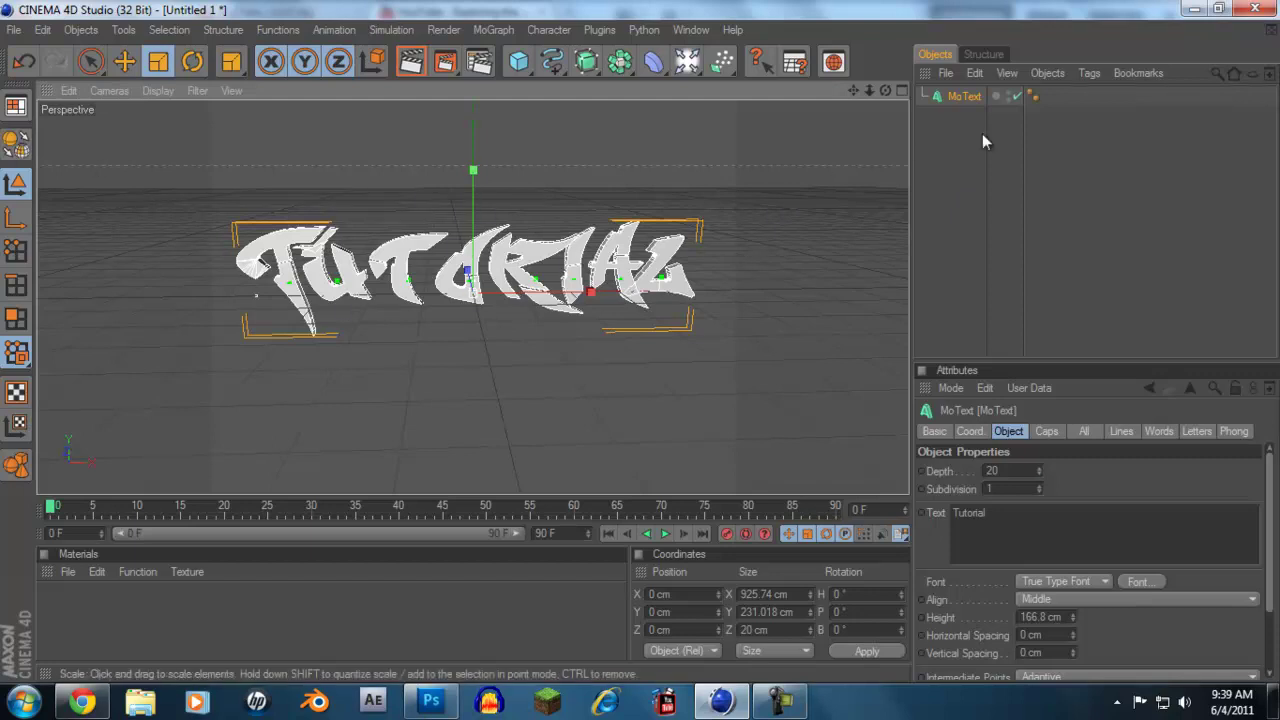
pyautogui.click(965, 96)
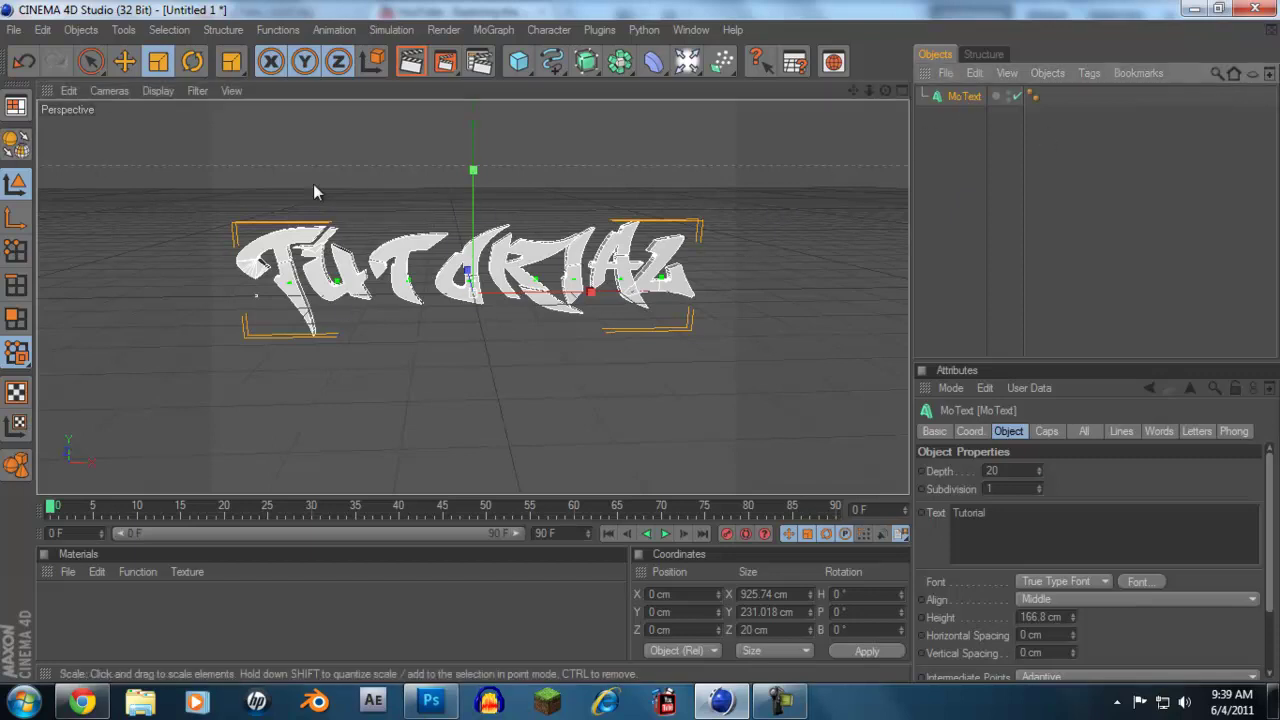
# Step: Make MoText editable and expand MoText > 1 > Tutorial to reveal the letter objects
pyautogui.click(14, 148)
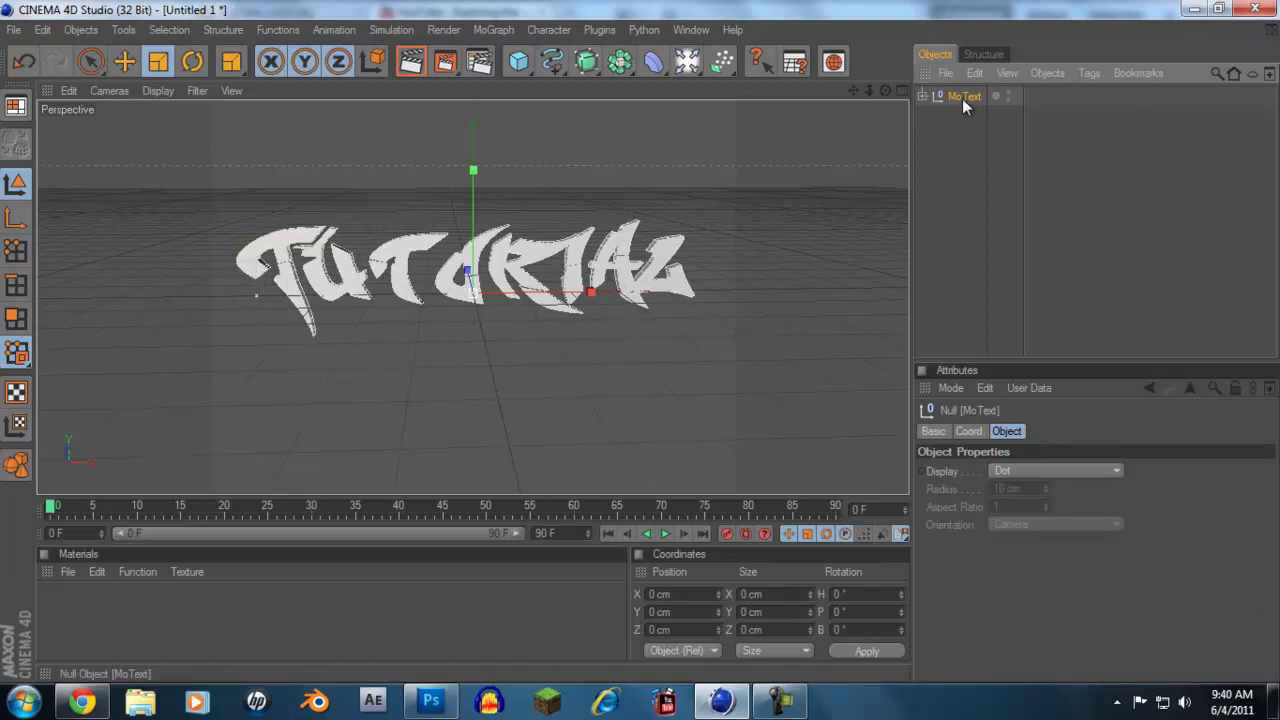
pyautogui.click(921, 97)
pyautogui.click(932, 115)
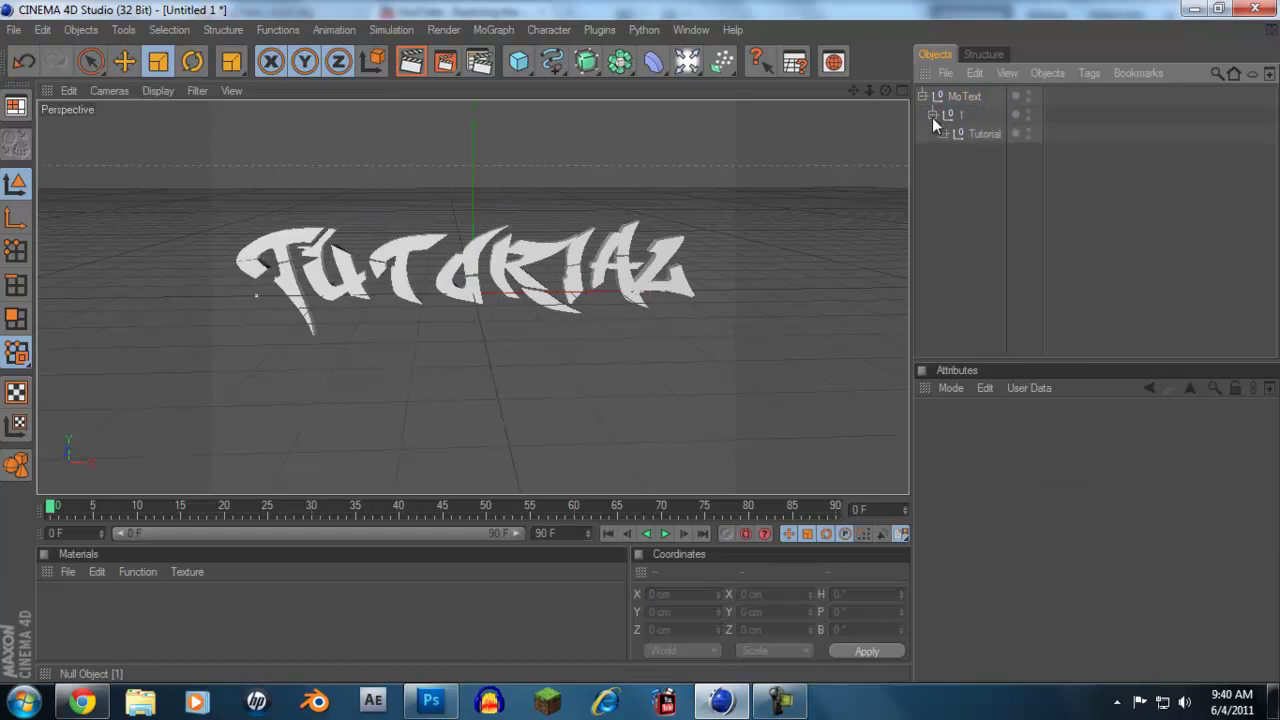
pyautogui.click(942, 134)
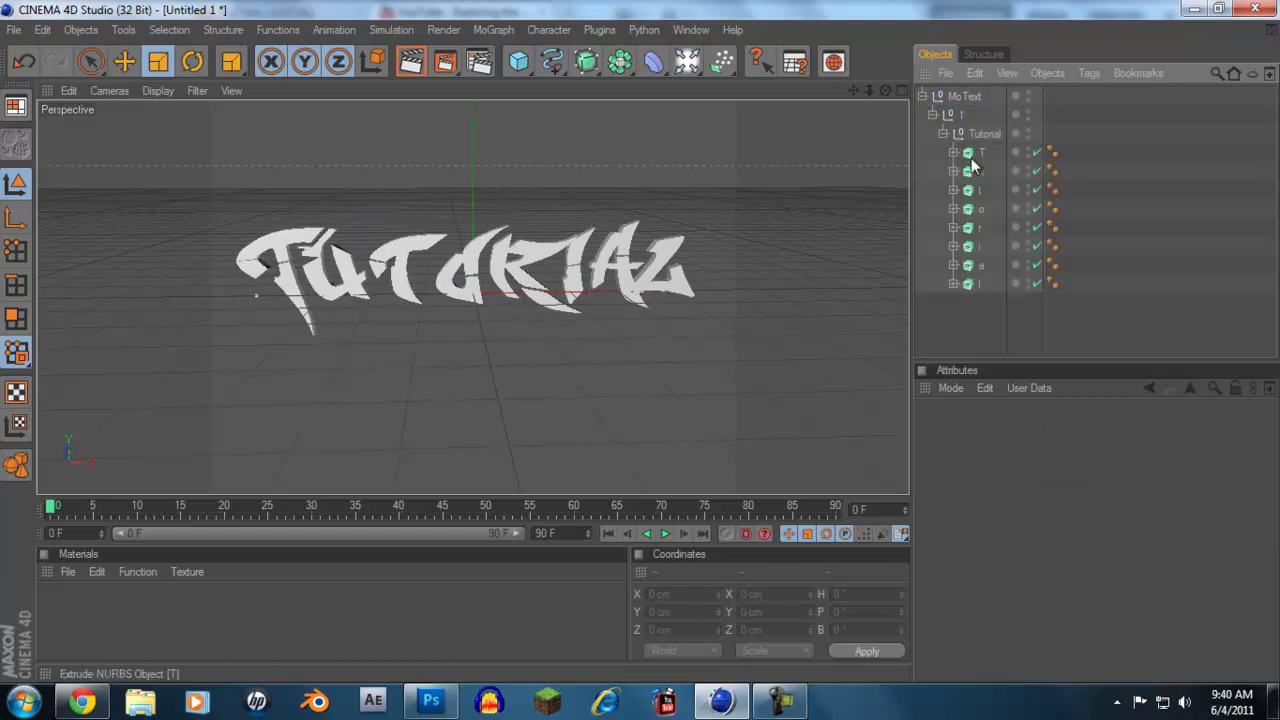
pyautogui.click(981, 152)
# Step: Reposition the letter u with the Move tool
pyautogui.click(981, 171)
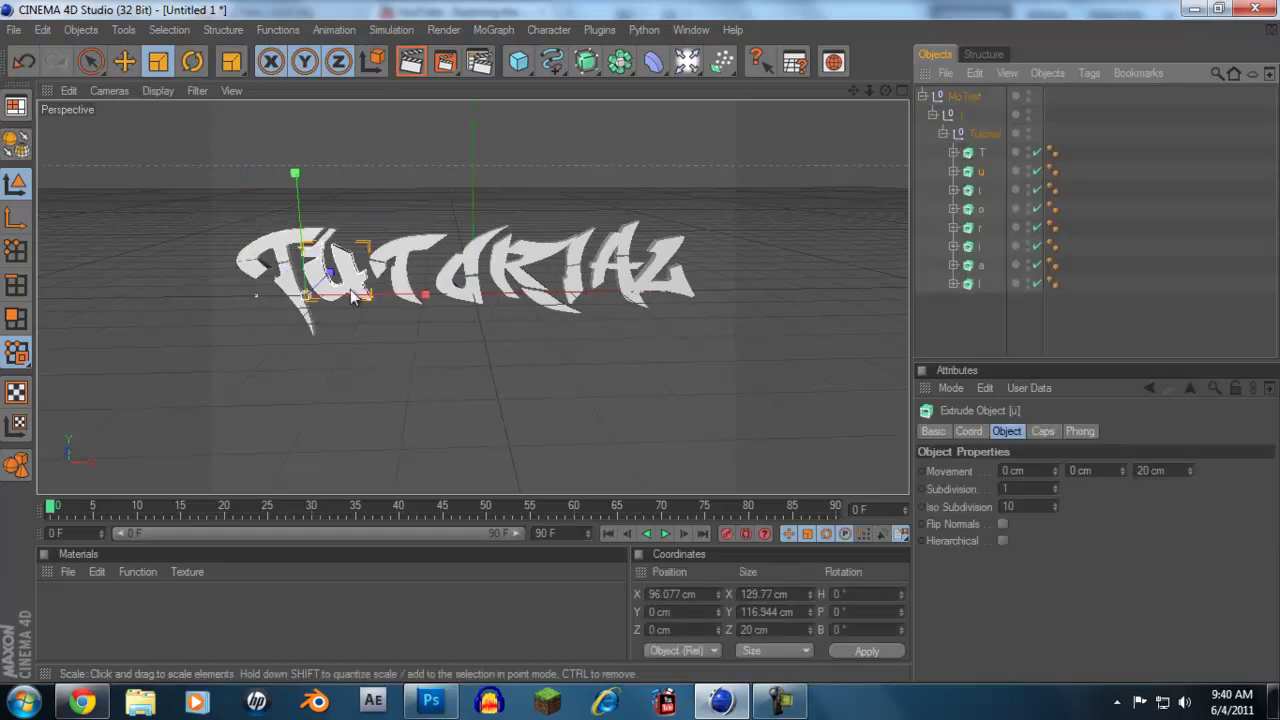
pyautogui.click(124, 61)
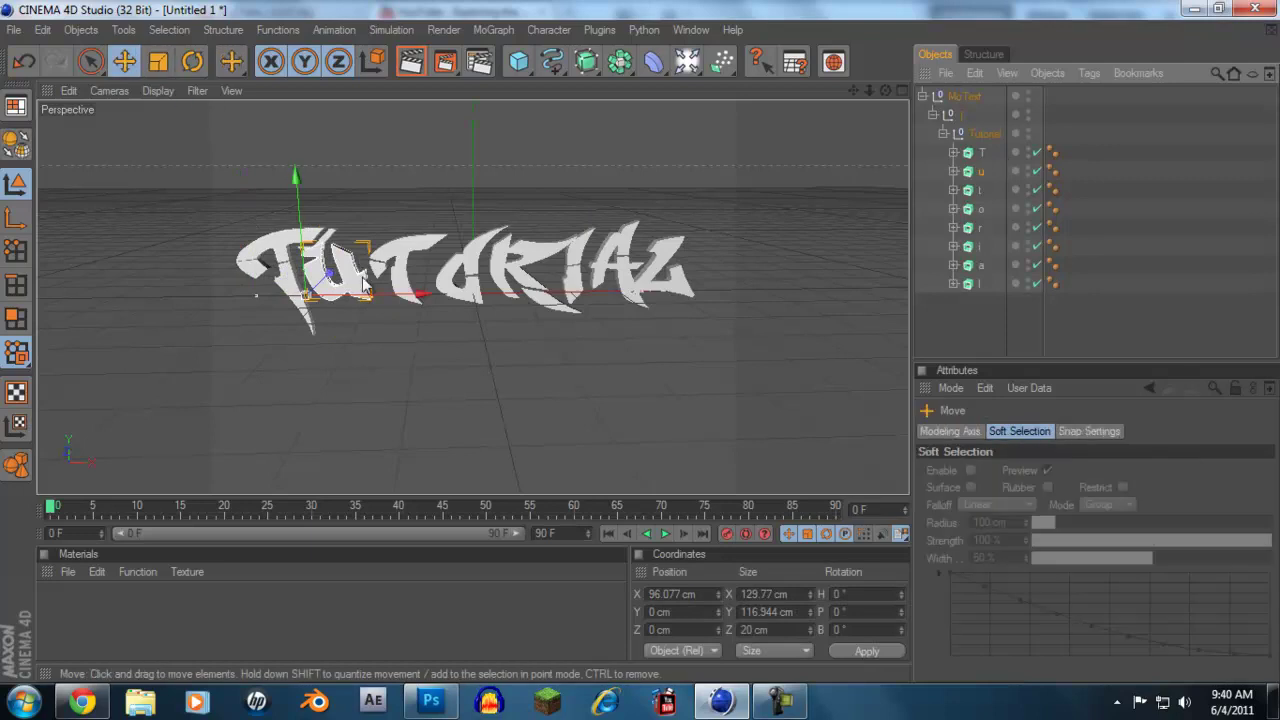
pyautogui.moveTo(414, 294); pyautogui.dragTo(638, 342)
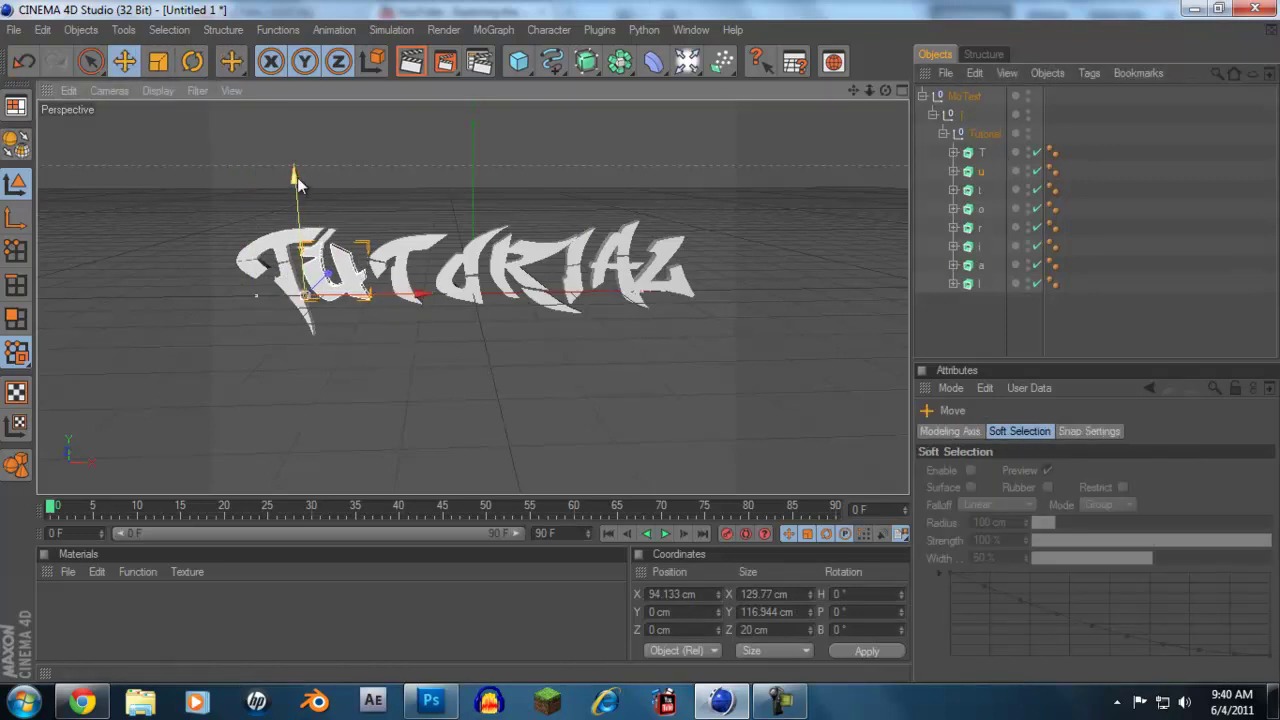
pyautogui.moveTo(297, 177); pyautogui.dragTo(642, 350)
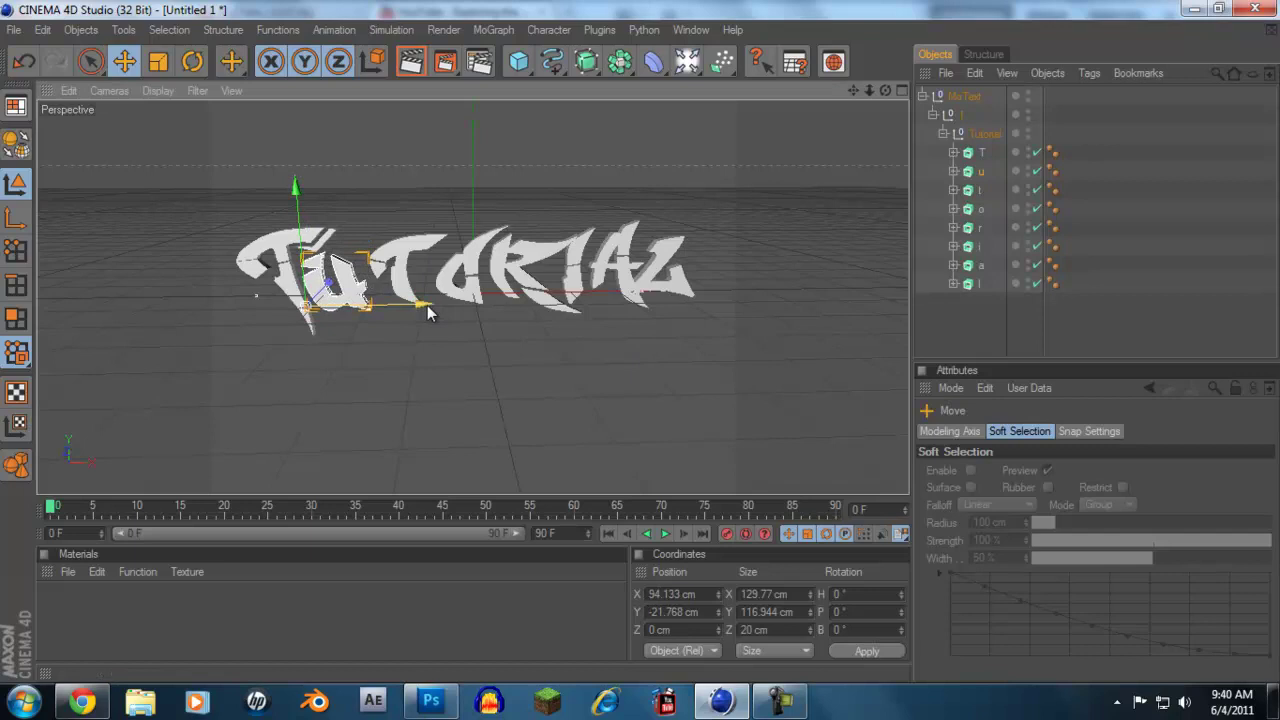
pyautogui.moveTo(427, 305); pyautogui.dragTo(640, 341)
# Step: Shift the letters o, r and a slightly sideways
pyautogui.click(405, 262)
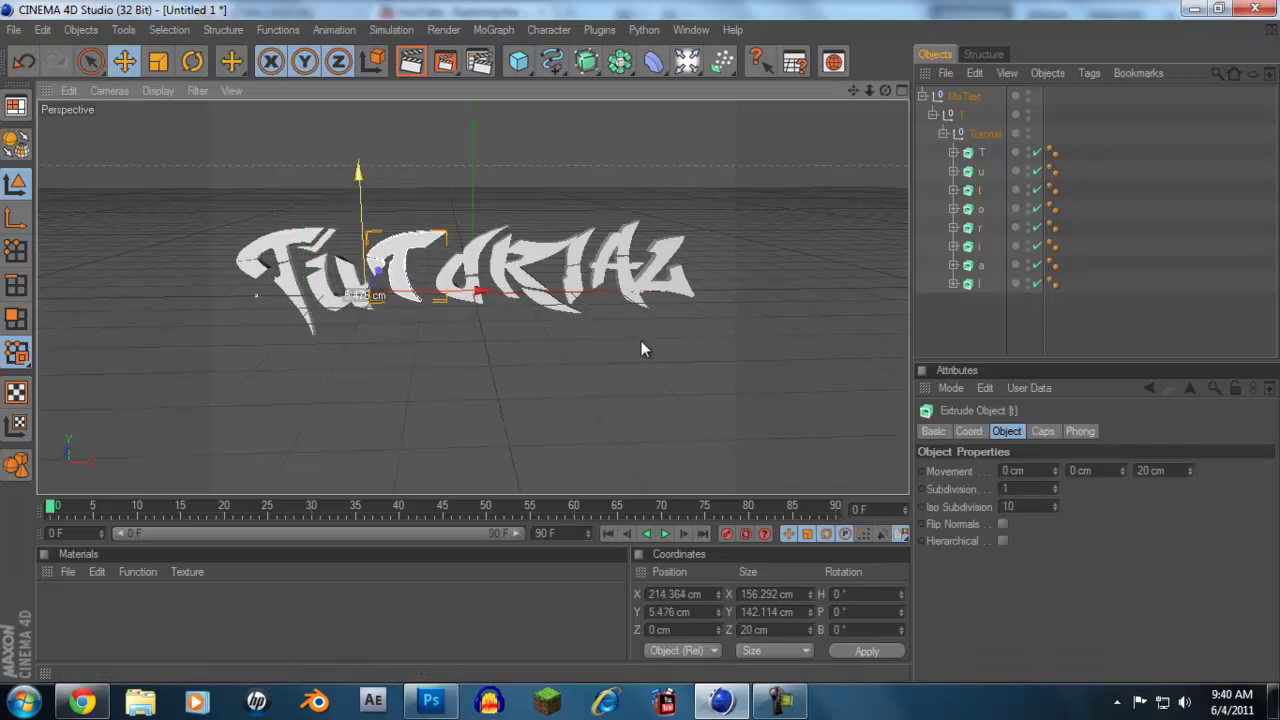
pyautogui.click(476, 294)
pyautogui.moveTo(476, 294); pyautogui.dragTo(641, 341)
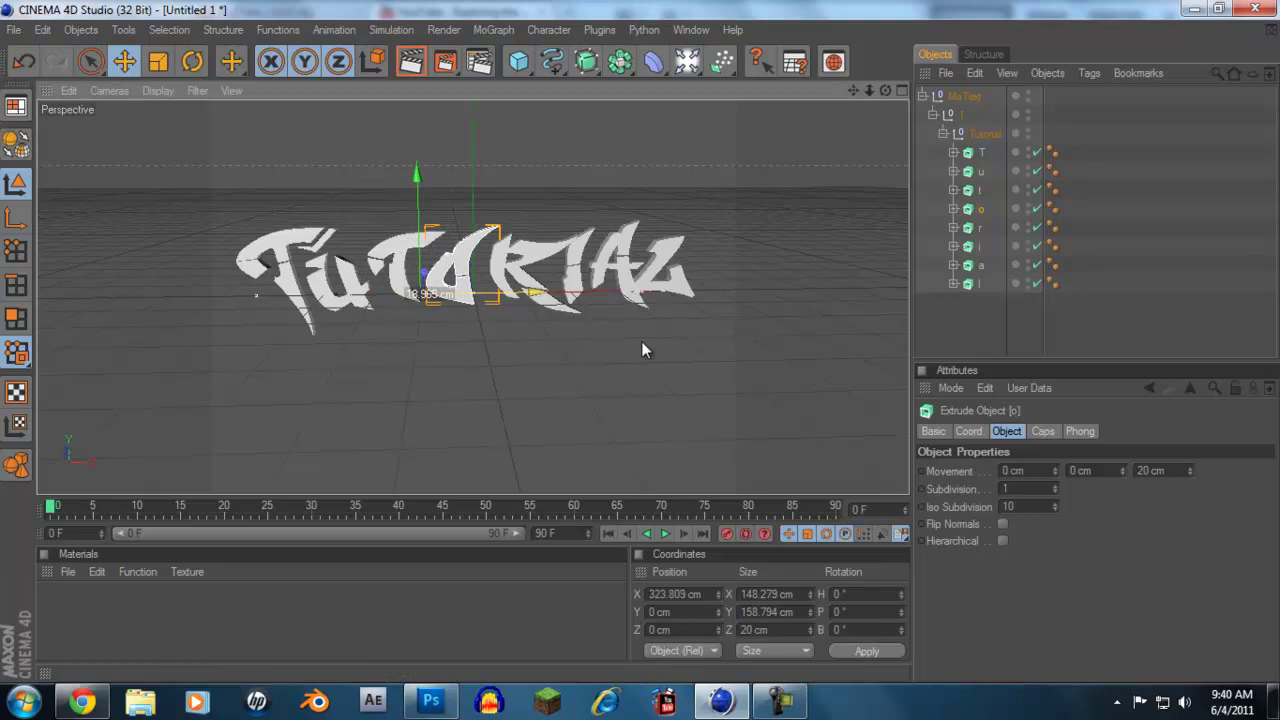
pyautogui.click(967, 323)
pyautogui.click(530, 262)
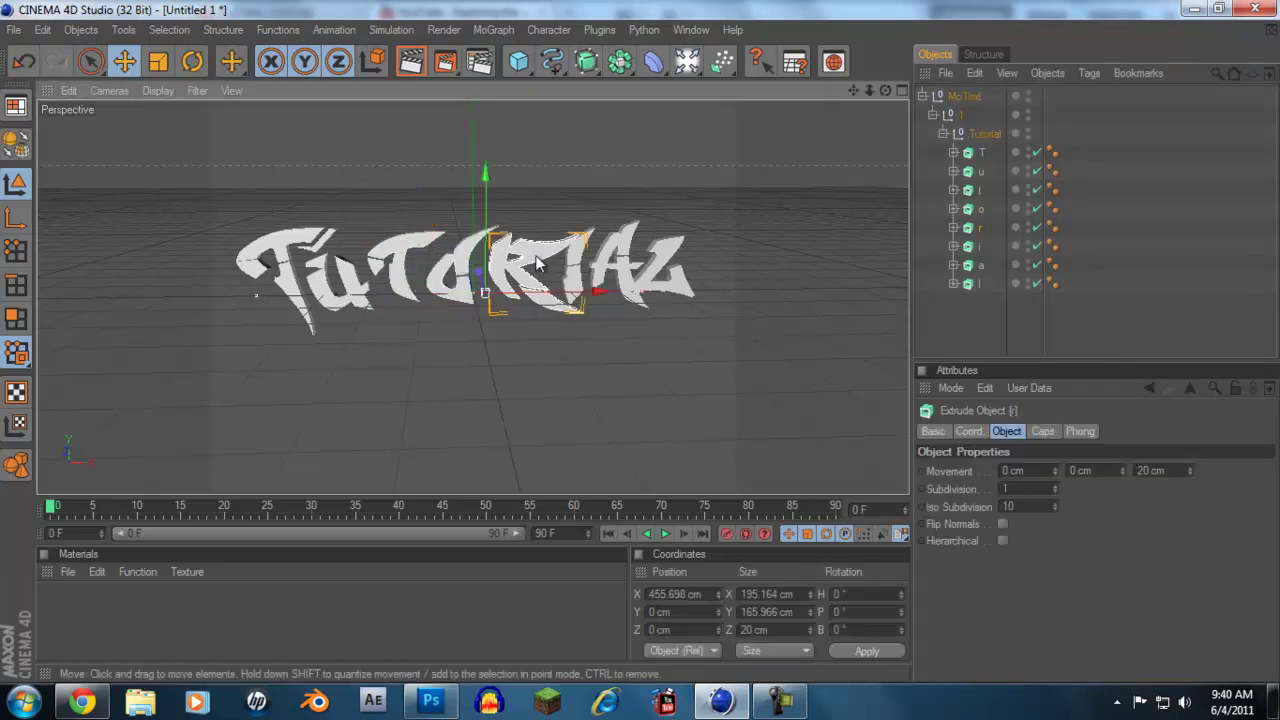
pyautogui.moveTo(615, 300); pyautogui.dragTo(639, 341)
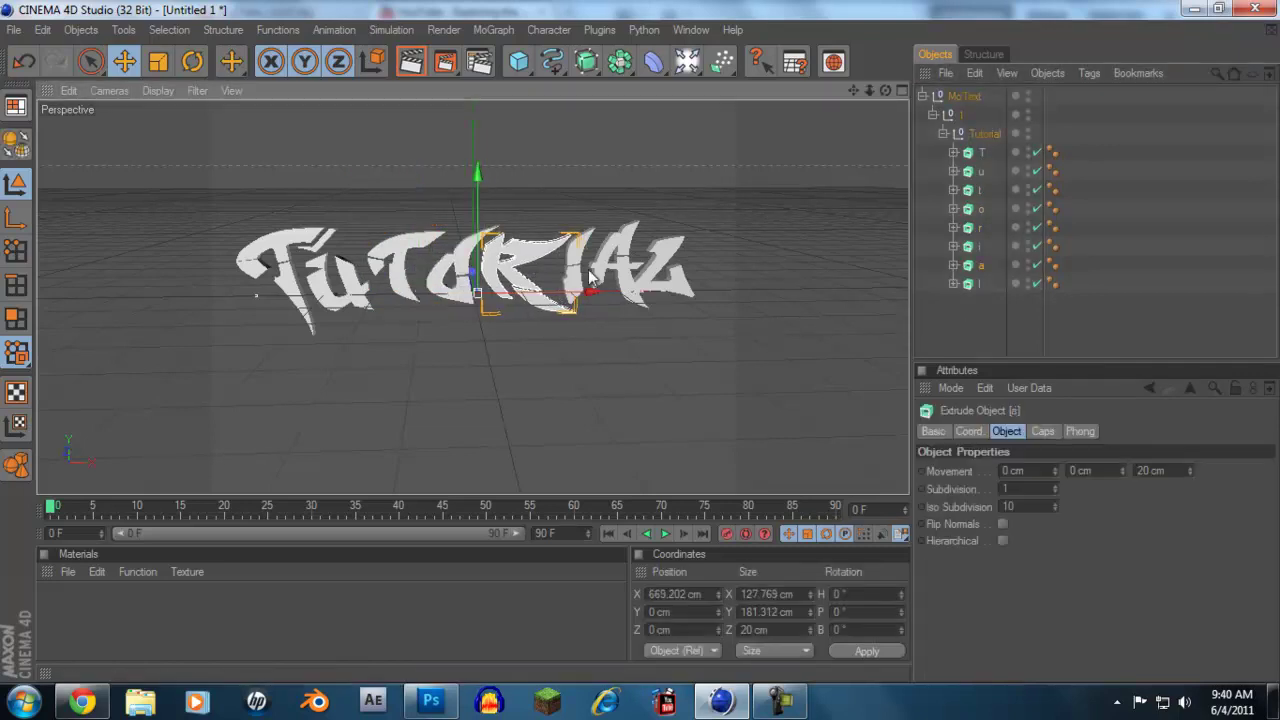
pyautogui.click(628, 268)
pyautogui.moveTo(700, 293); pyautogui.dragTo(657, 276)
# Step: Reposition the letter l and place its object above a in the hierarchy
pyautogui.click(657, 276)
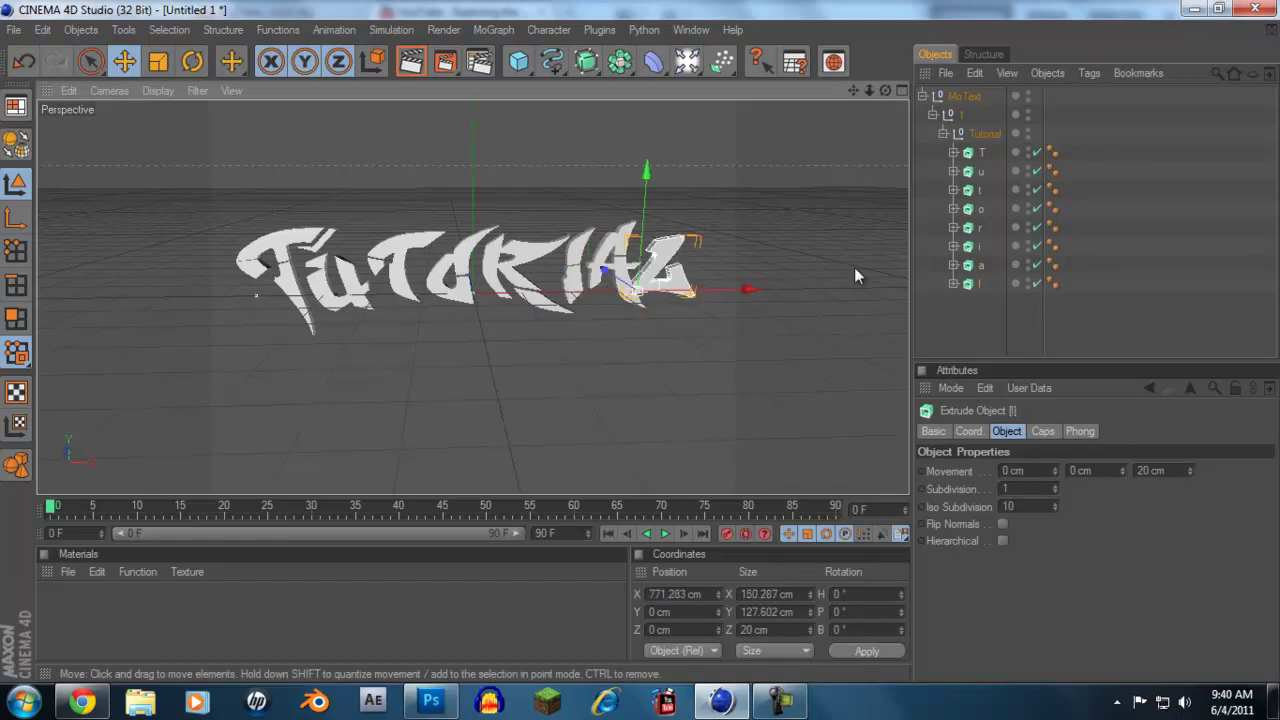
pyautogui.click(982, 287)
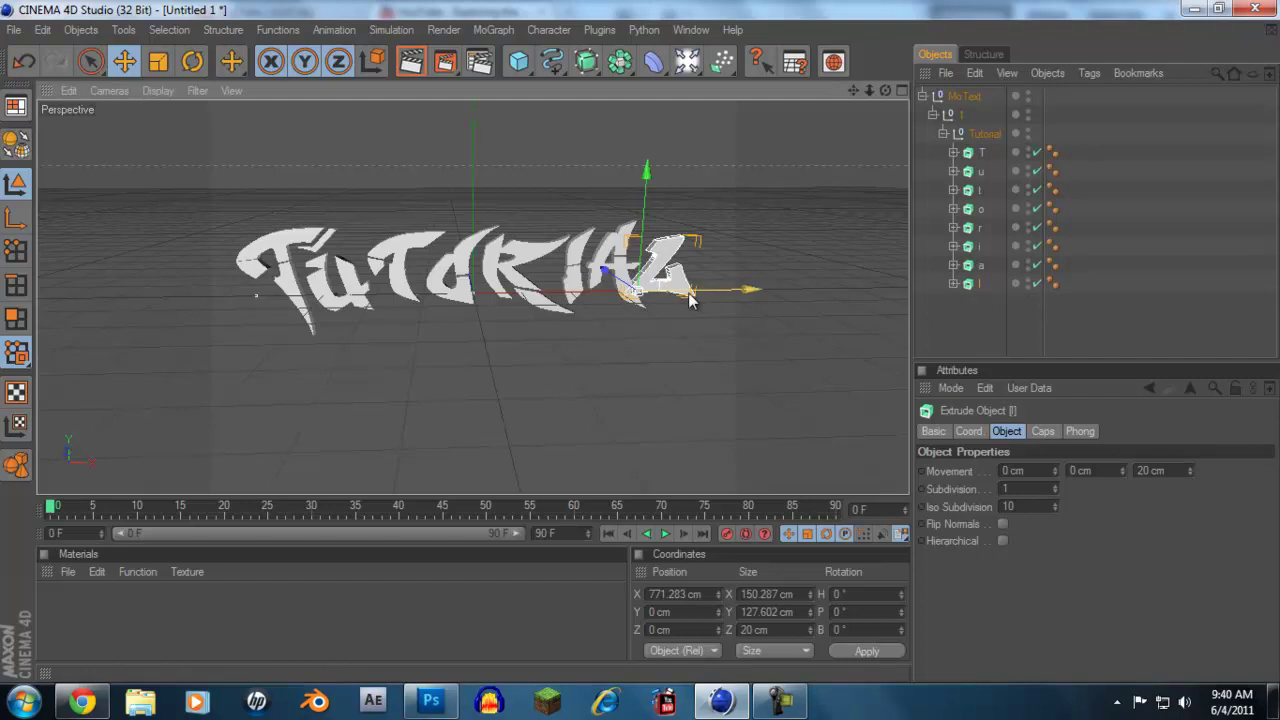
pyautogui.moveTo(752, 292); pyautogui.dragTo(758, 290)
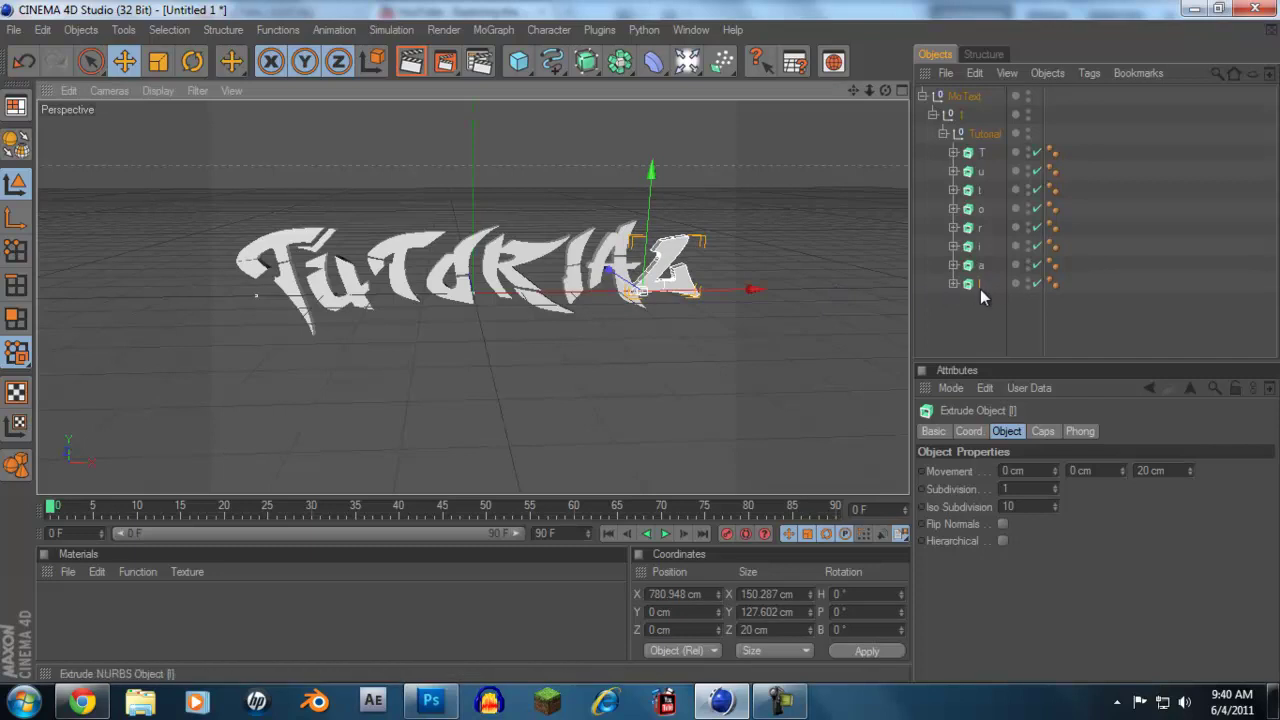
pyautogui.moveTo(980, 288); pyautogui.dragTo(981, 274)
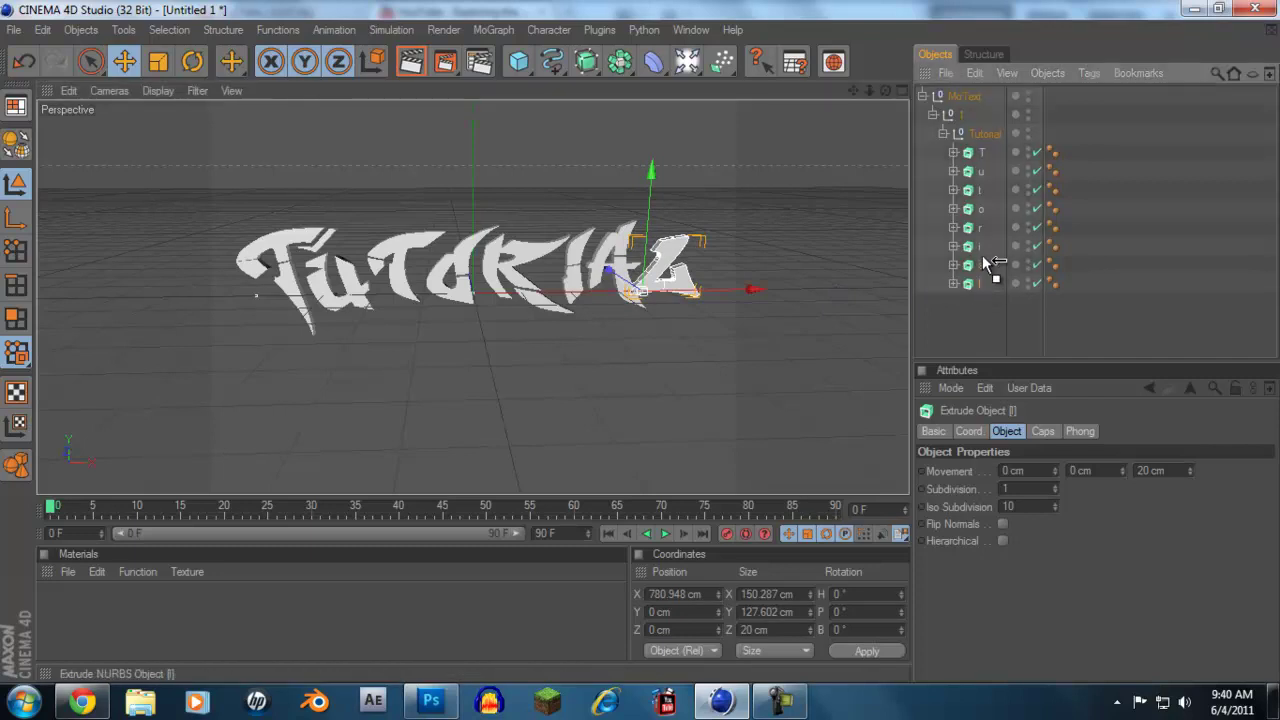
pyautogui.click(759, 290)
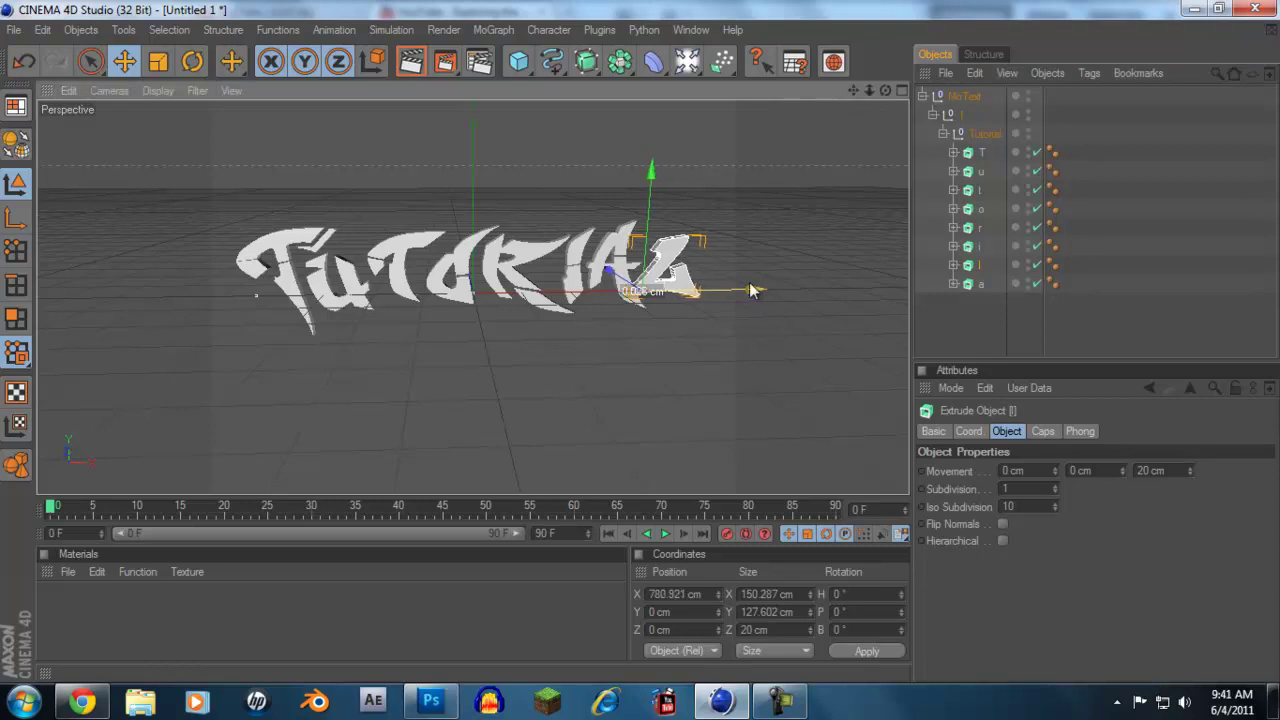
pyautogui.moveTo(645, 168); pyautogui.dragTo(645, 273)
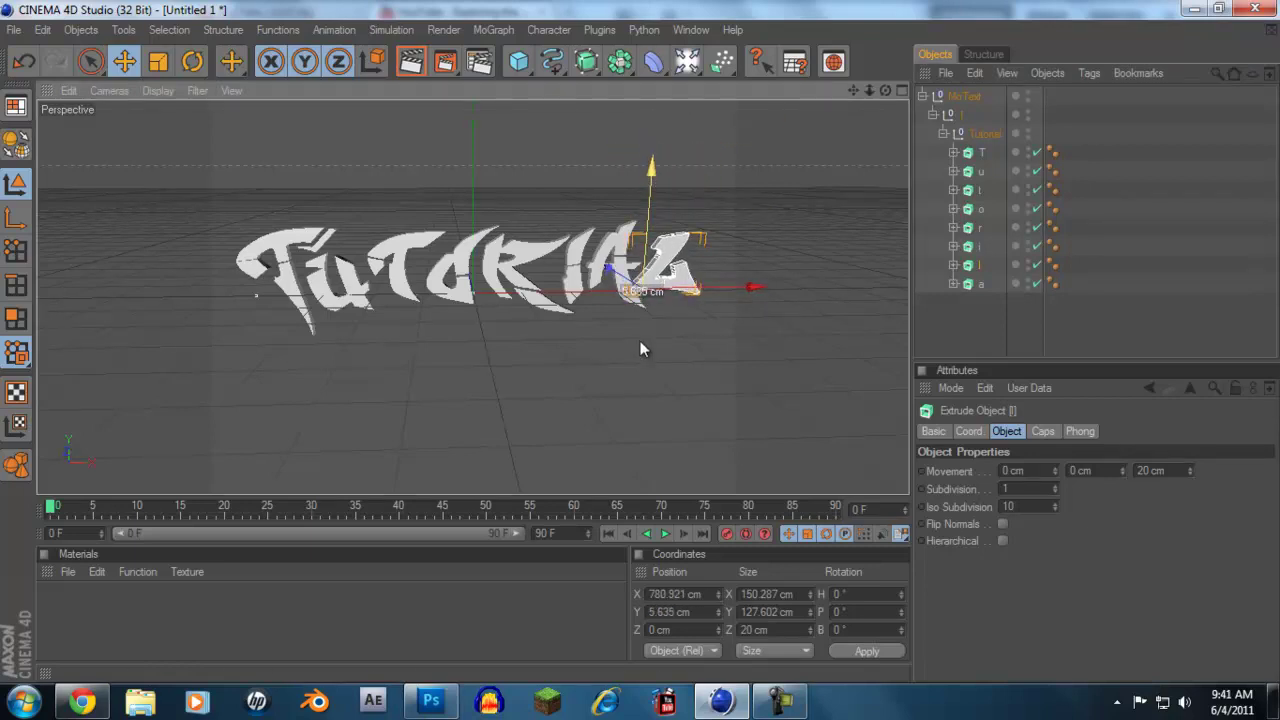
pyautogui.click(1009, 291)
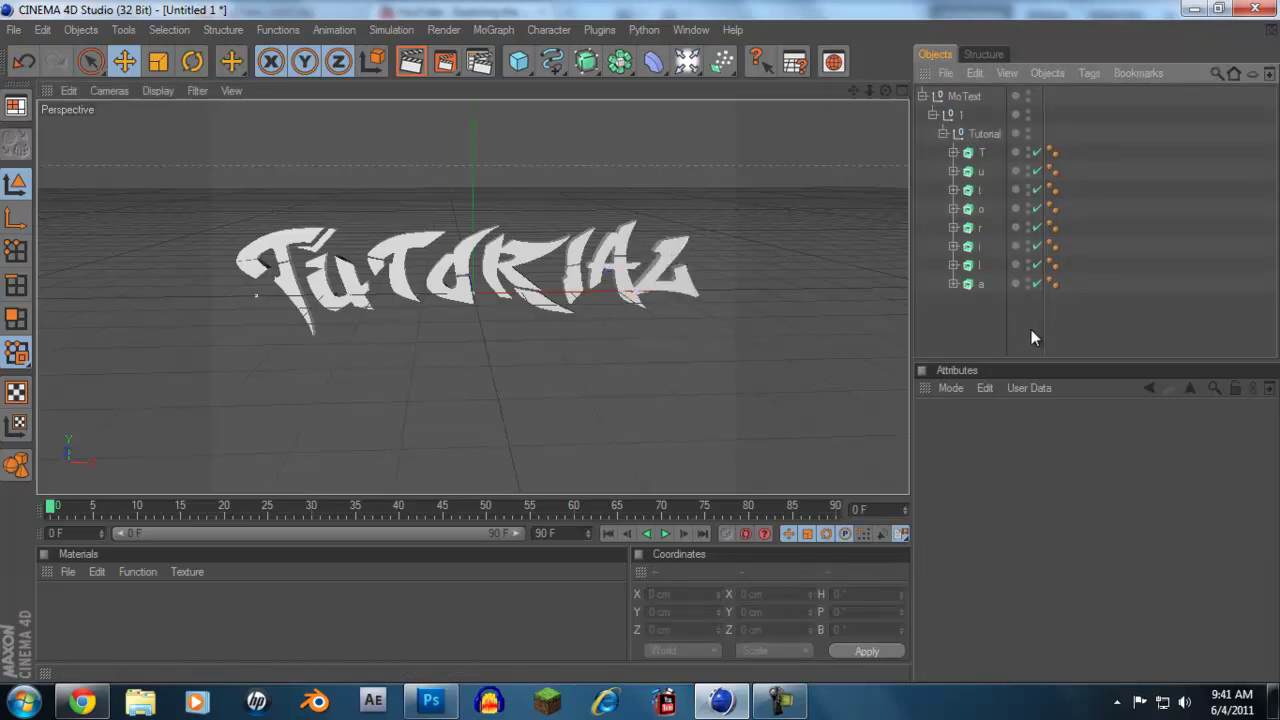
# Step: Select all eight letter extrudes, T through a, under MoText
pyautogui.click(922, 96)
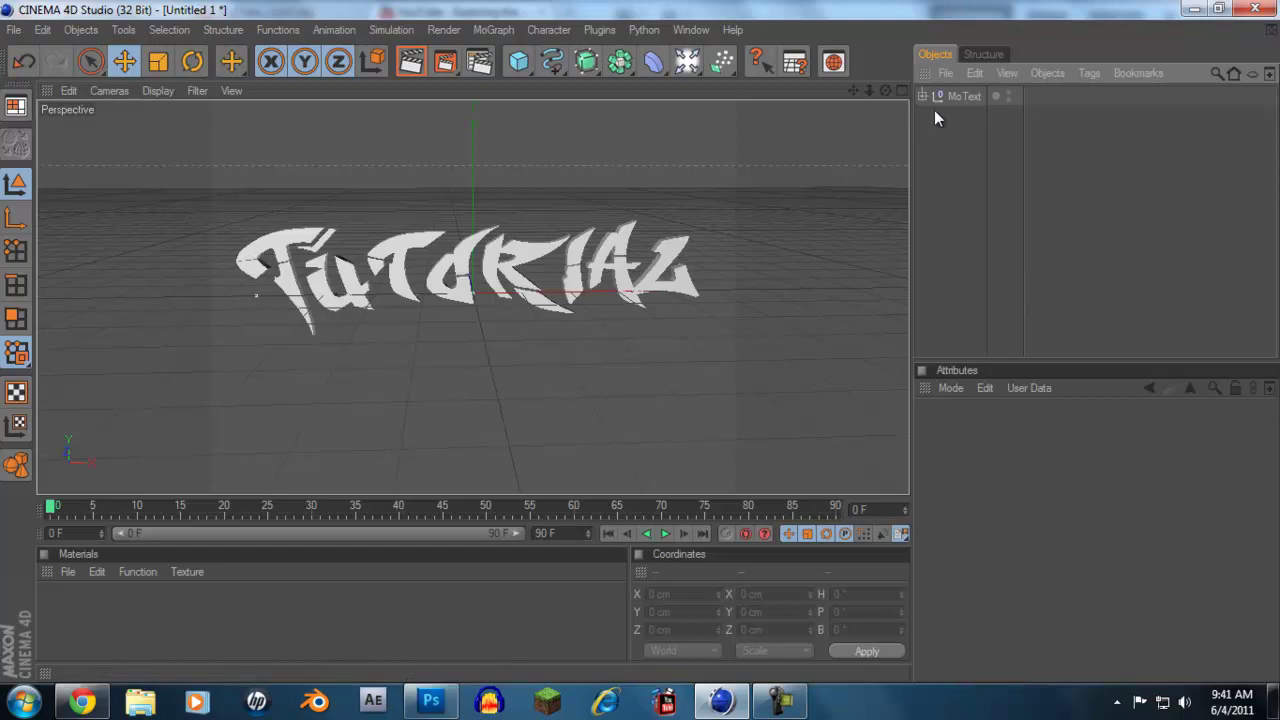
pyautogui.click(964, 97)
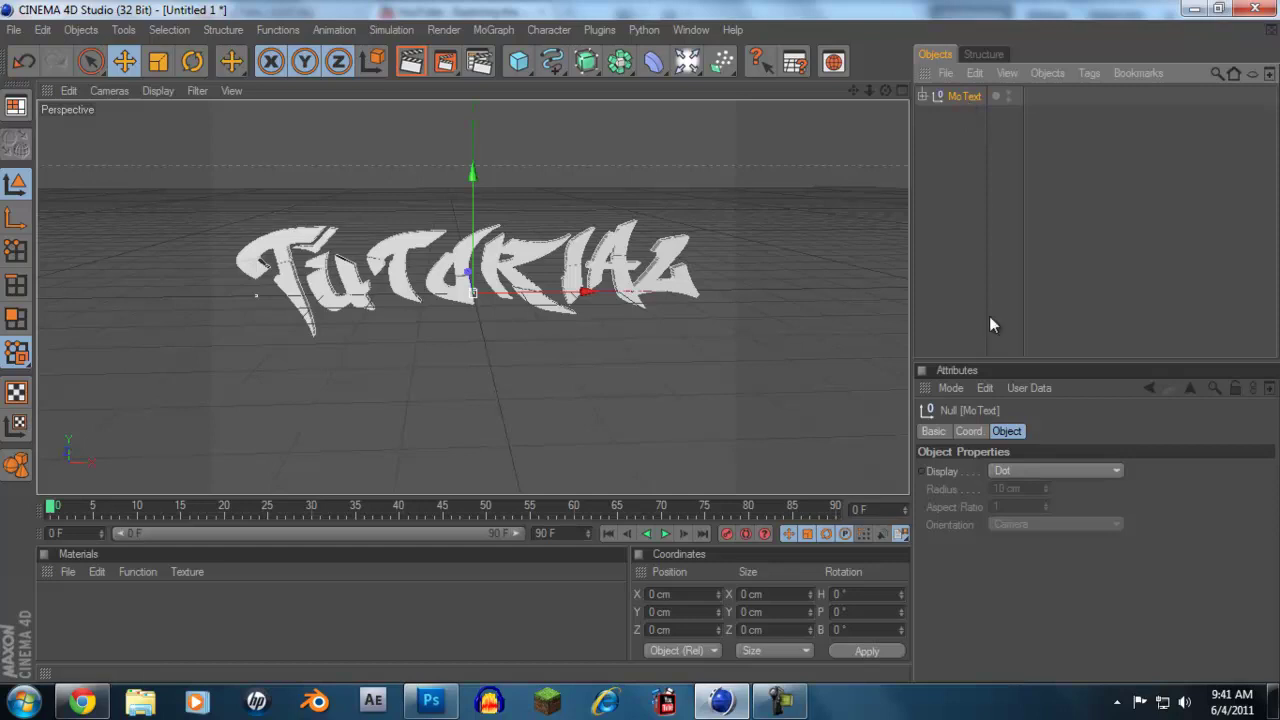
pyautogui.click(922, 96)
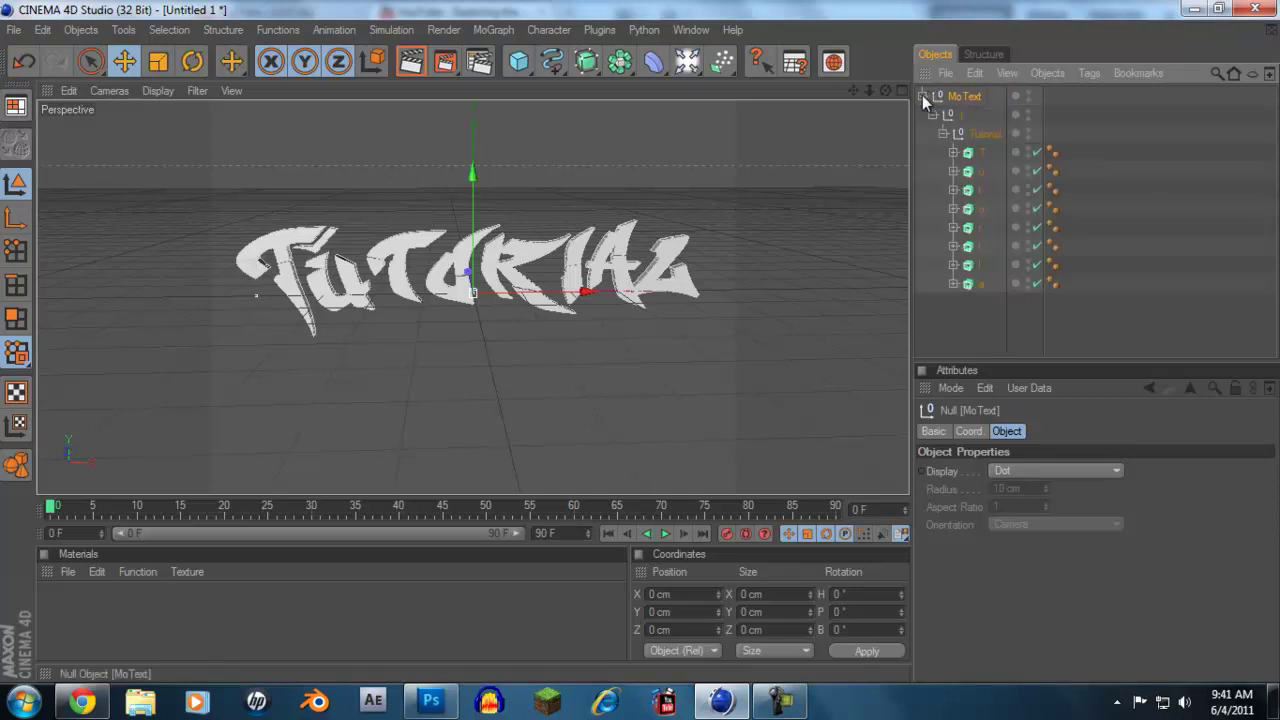
pyautogui.click(980, 154)
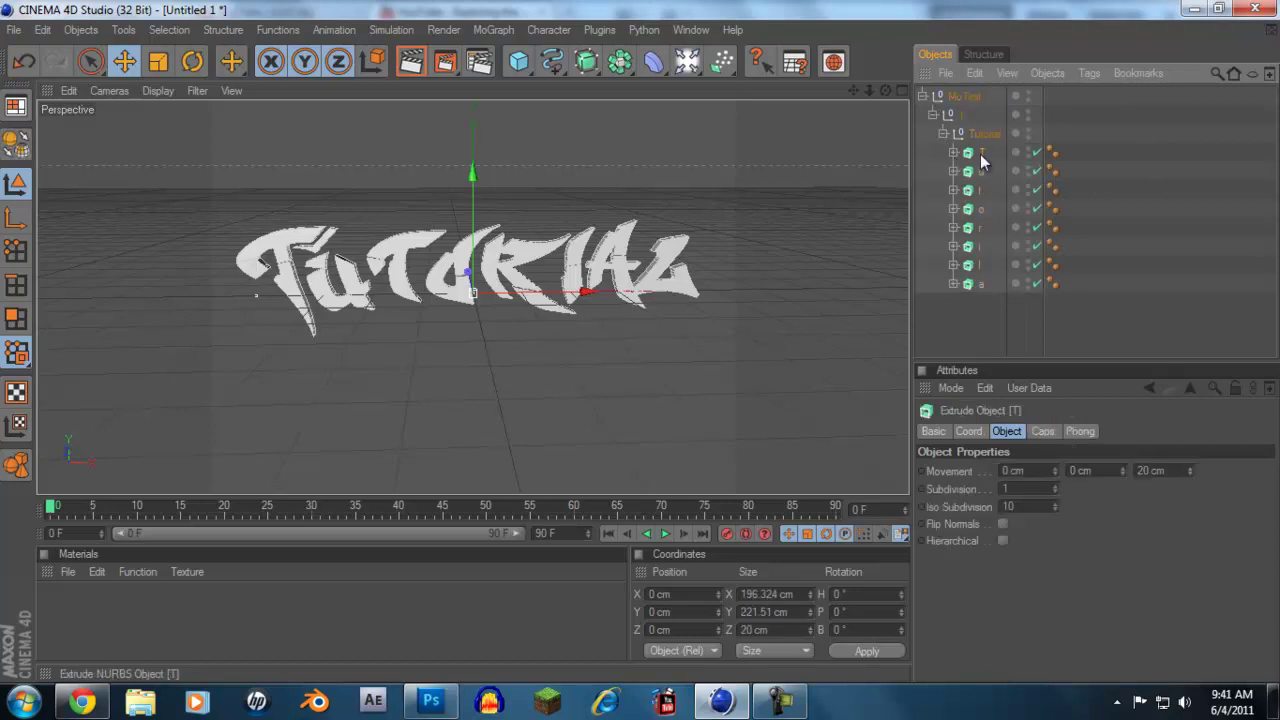
pyautogui.keyDown('shift'); pyautogui.click(983, 287); pyautogui.keyUp('shift')
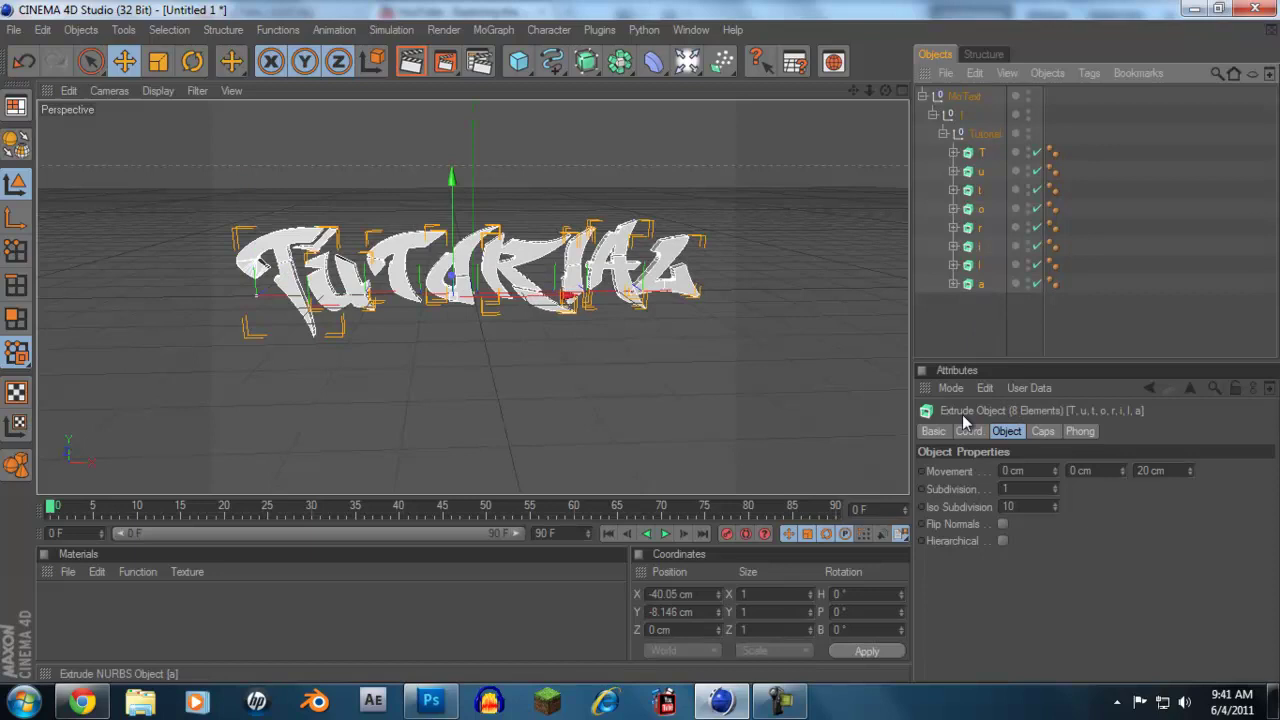
# Step: Set both Start and End caps of the letters to Fillet Cap (4.17 cm radius)
pyautogui.click(1041, 432)
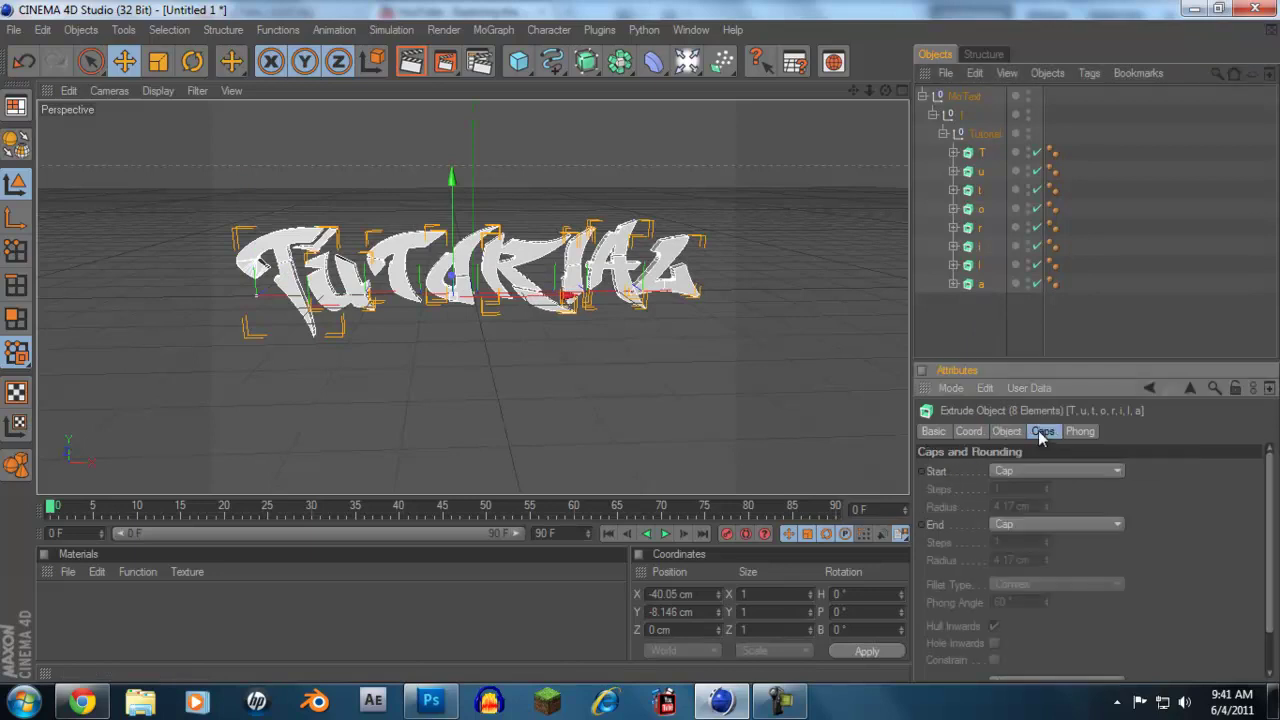
pyautogui.click(1050, 471)
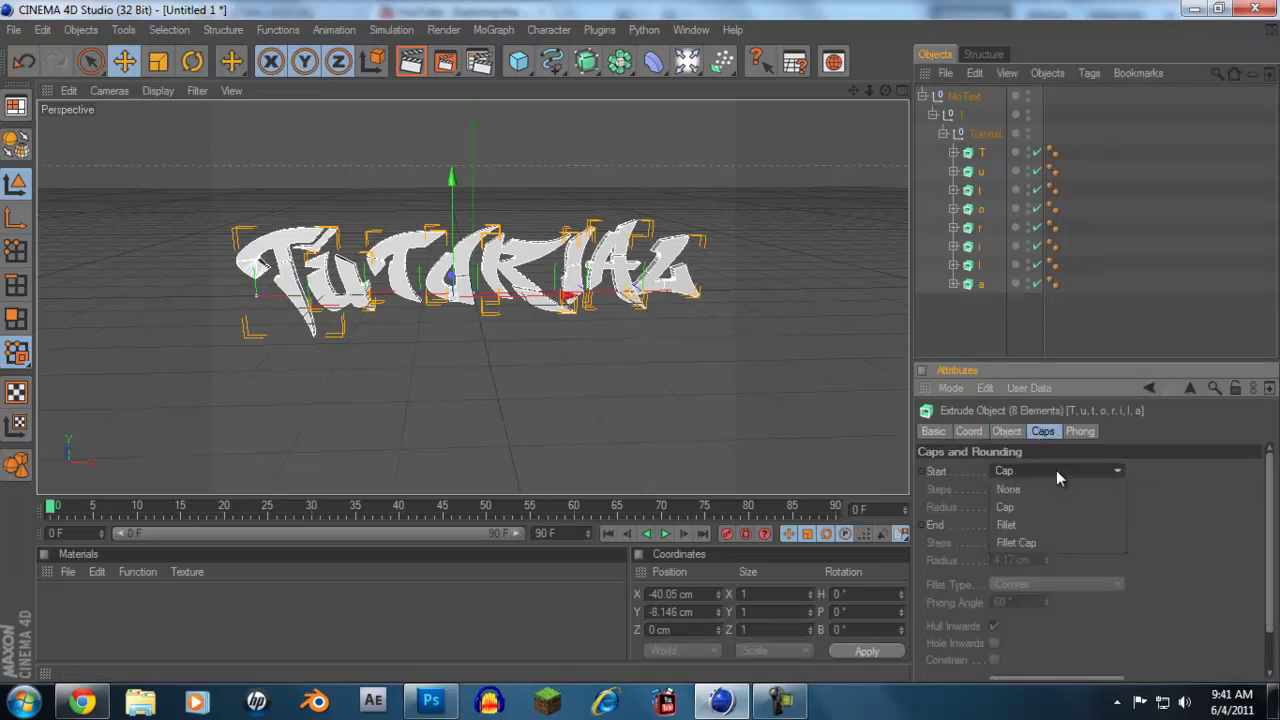
pyautogui.click(1043, 541)
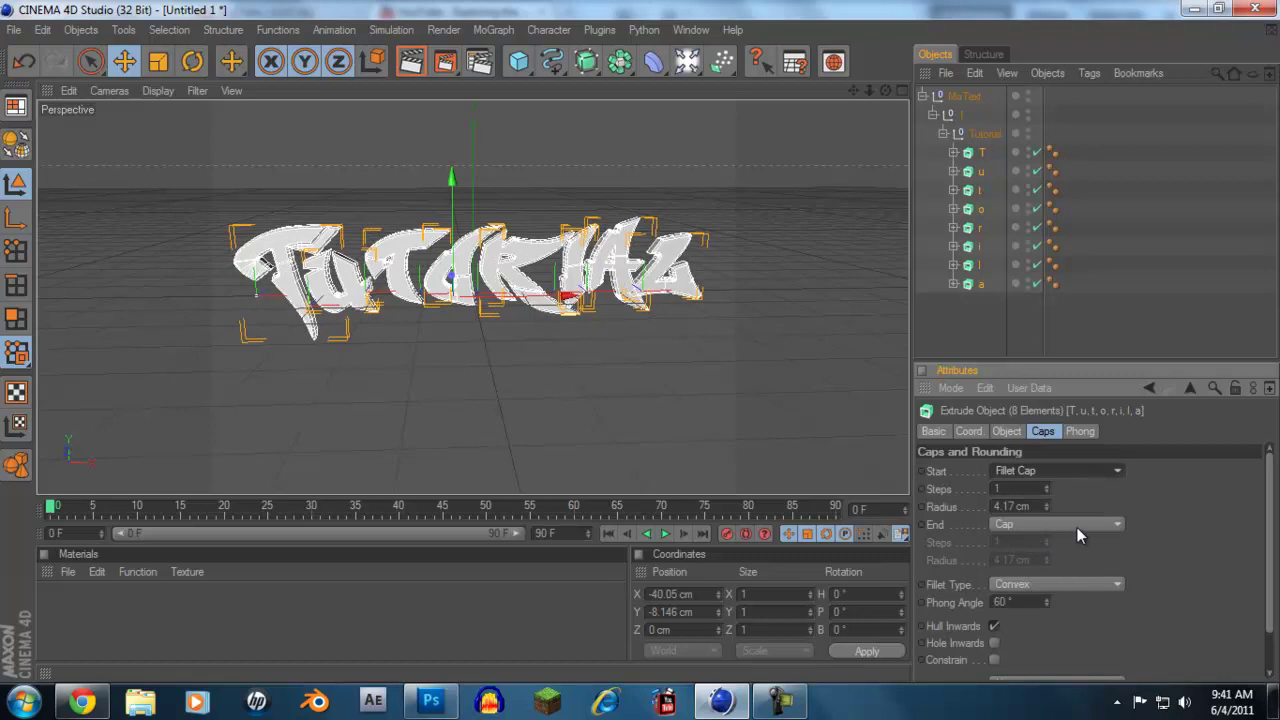
pyautogui.click(1077, 527)
pyautogui.click(1062, 596)
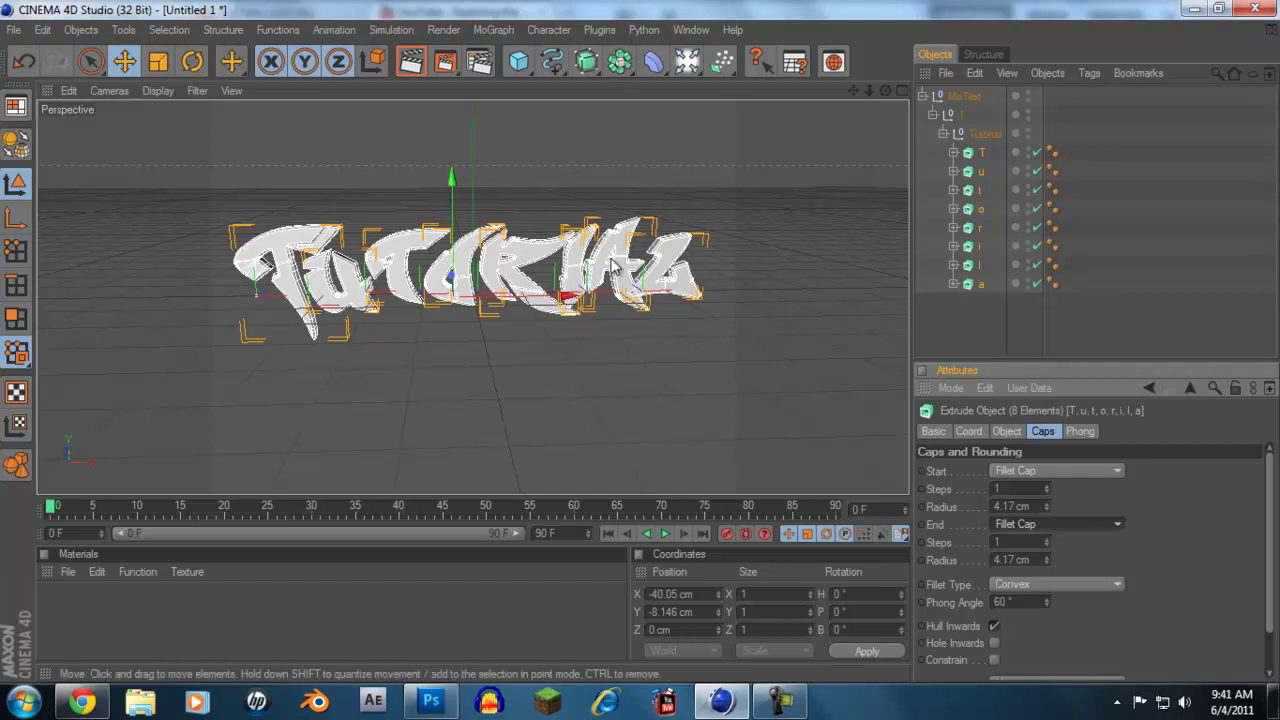
pyautogui.click(924, 96)
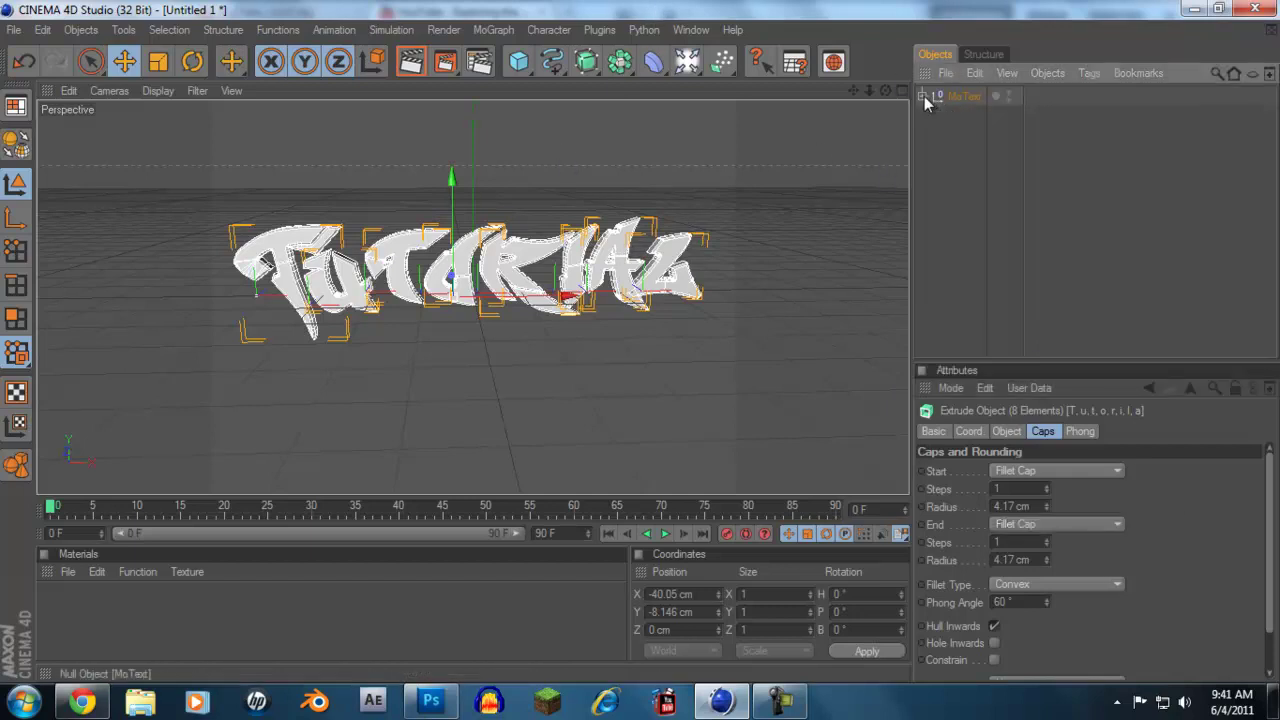
# Step: Orbit to view the text from above and select all eight letter extrudes
pyautogui.click(949, 158)
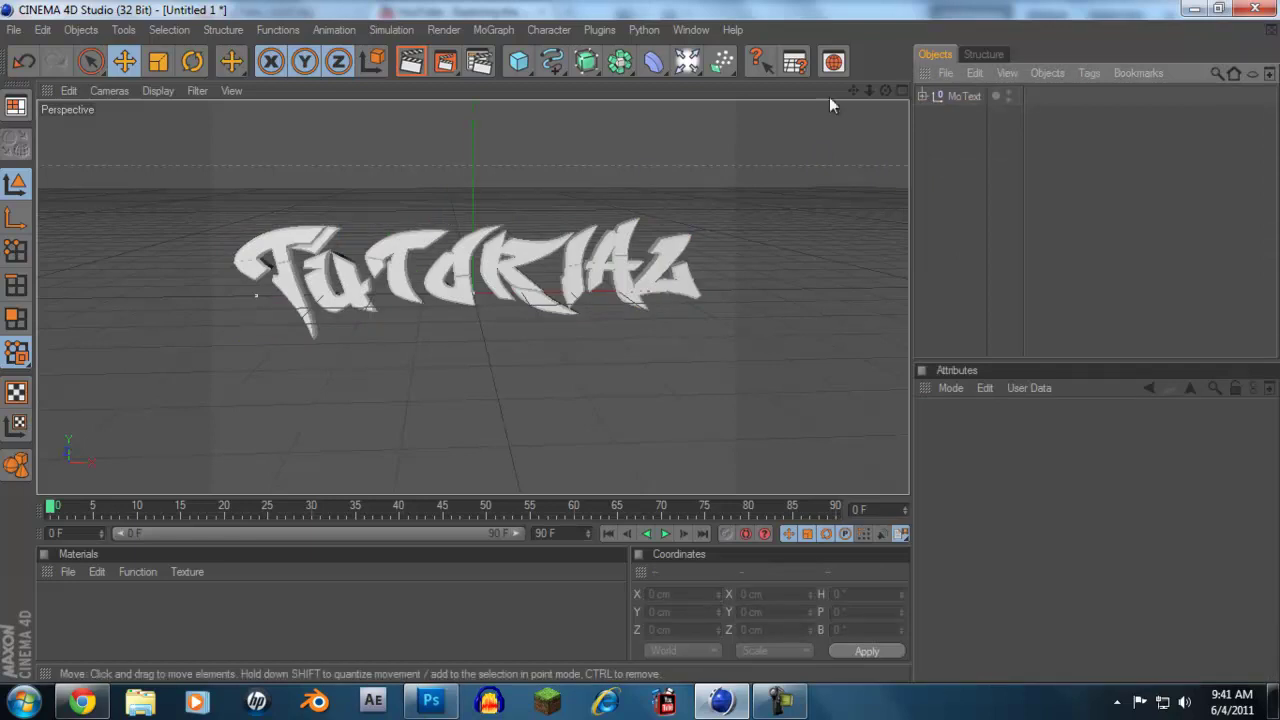
pyautogui.moveTo(882, 93); pyautogui.dragTo(642, 350)
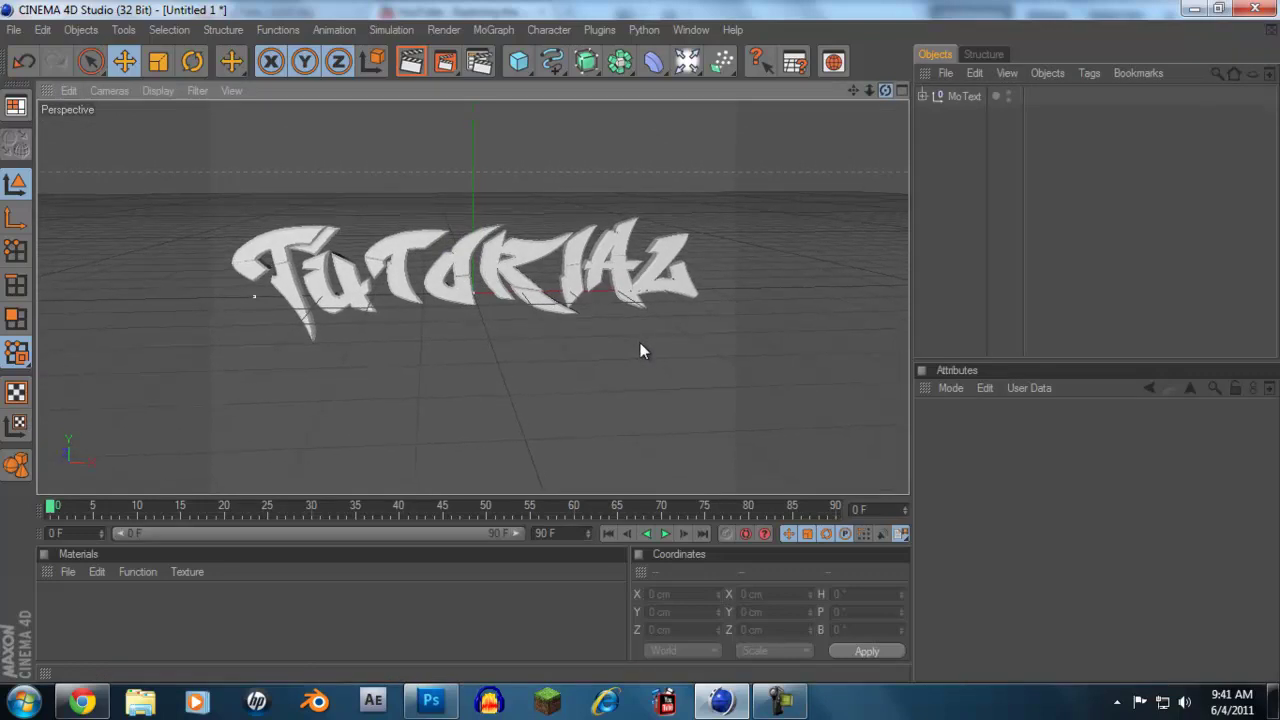
pyautogui.click(940, 98)
pyautogui.click(921, 90)
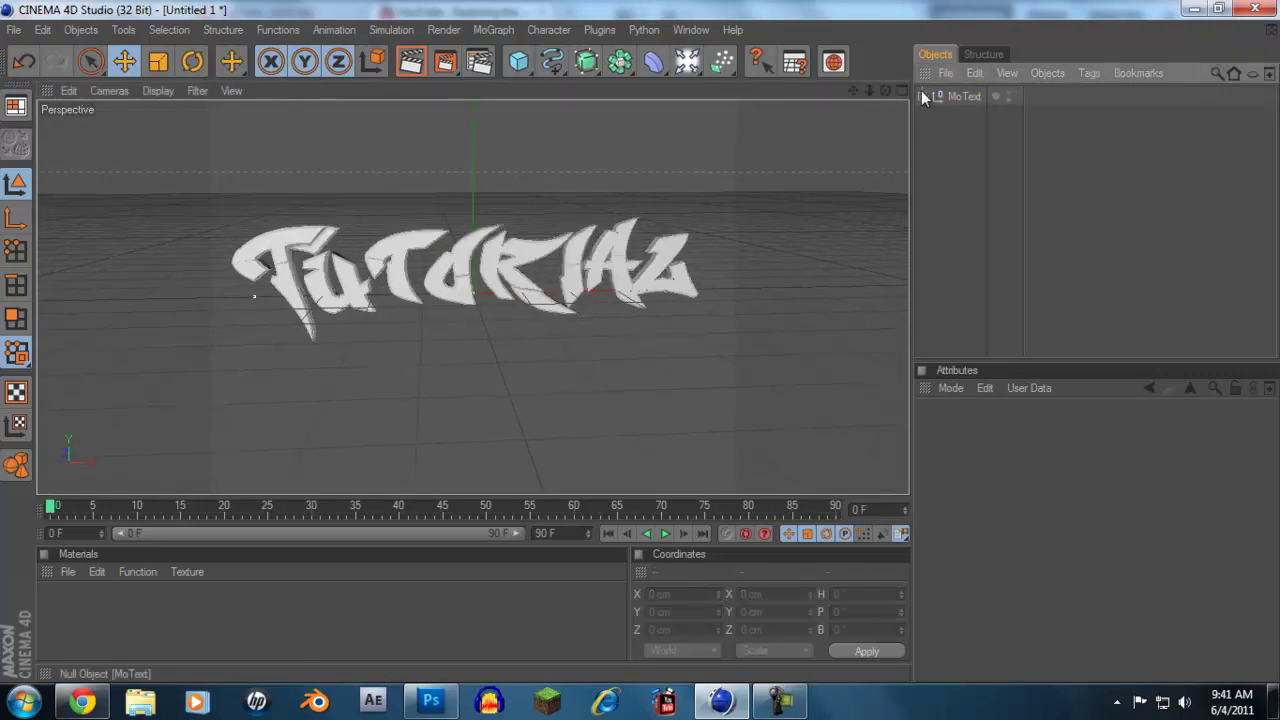
pyautogui.click(923, 96)
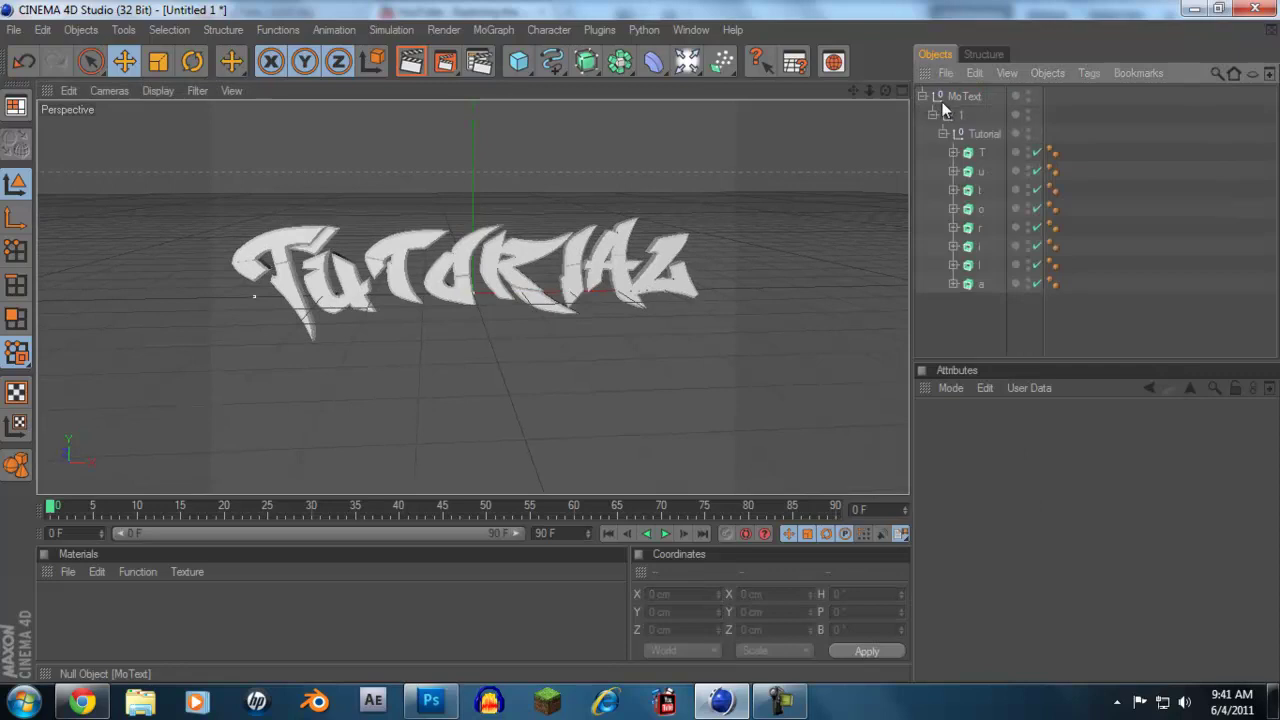
pyautogui.click(984, 152)
pyautogui.keyDown('shift'); pyautogui.click(980, 284); pyautogui.keyUp('shift')
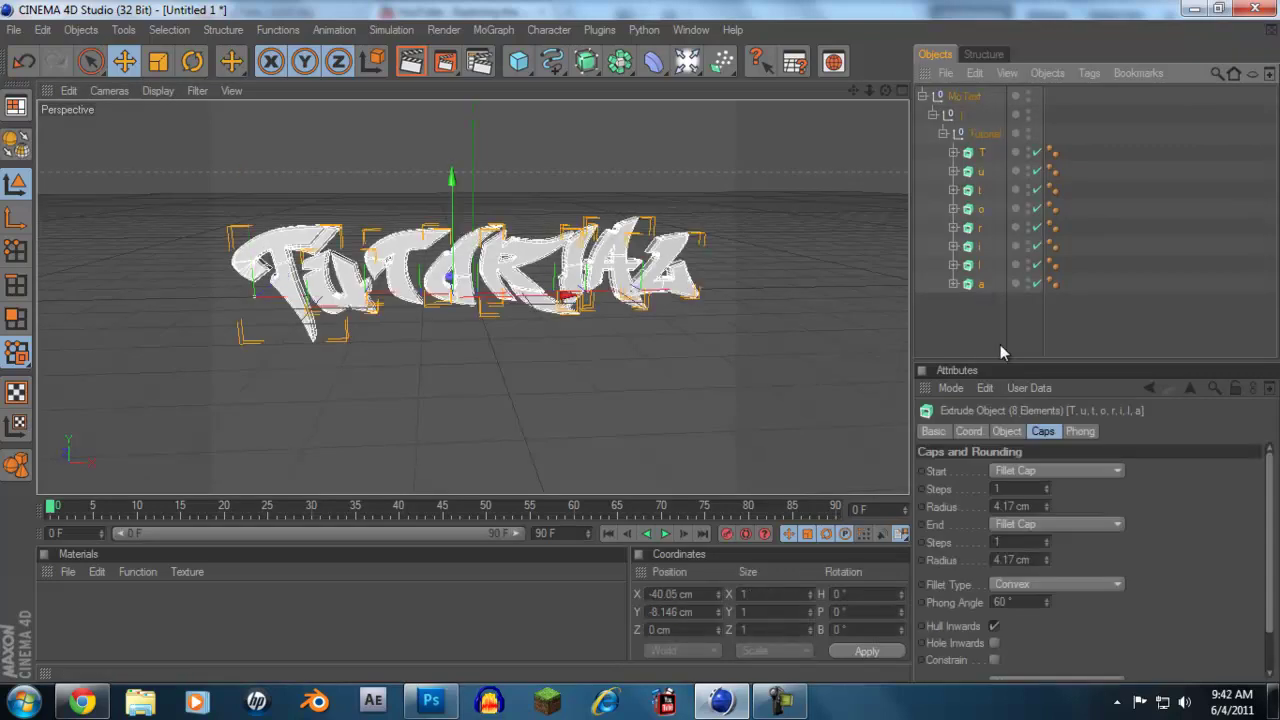
# Step: Raise the letters' Start fillet radius to 5.17 cm
pyautogui.click(1047, 504)
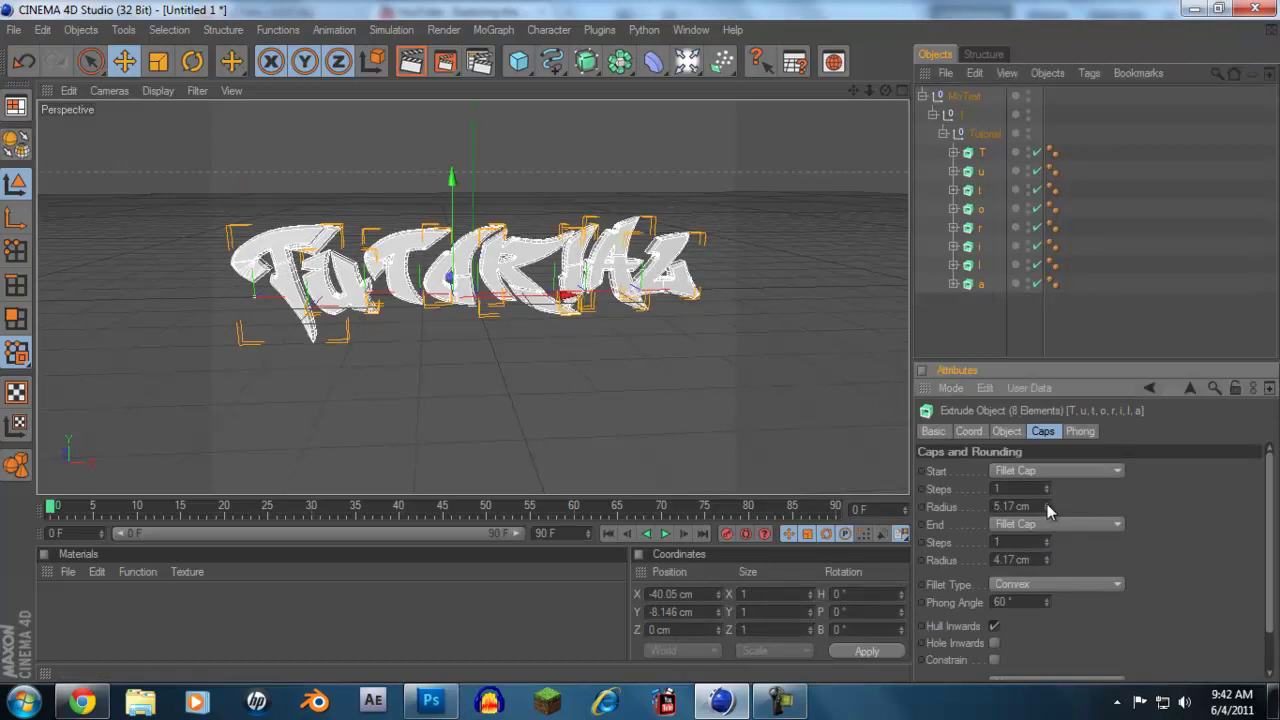
pyautogui.click(1103, 305)
pyautogui.click(922, 96)
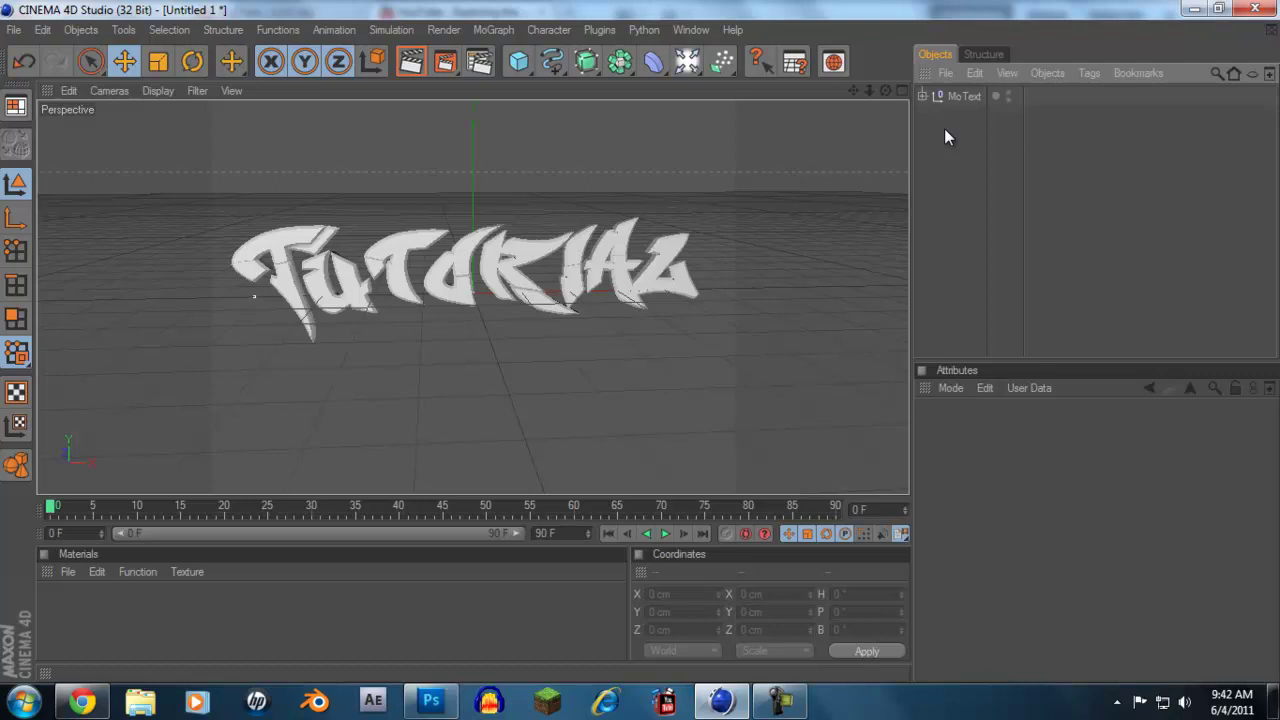
# Step: Duplicate MoText as MoText.1, delete the surplus MoText.2, and reselect the original MoText
pyautogui.press('v')
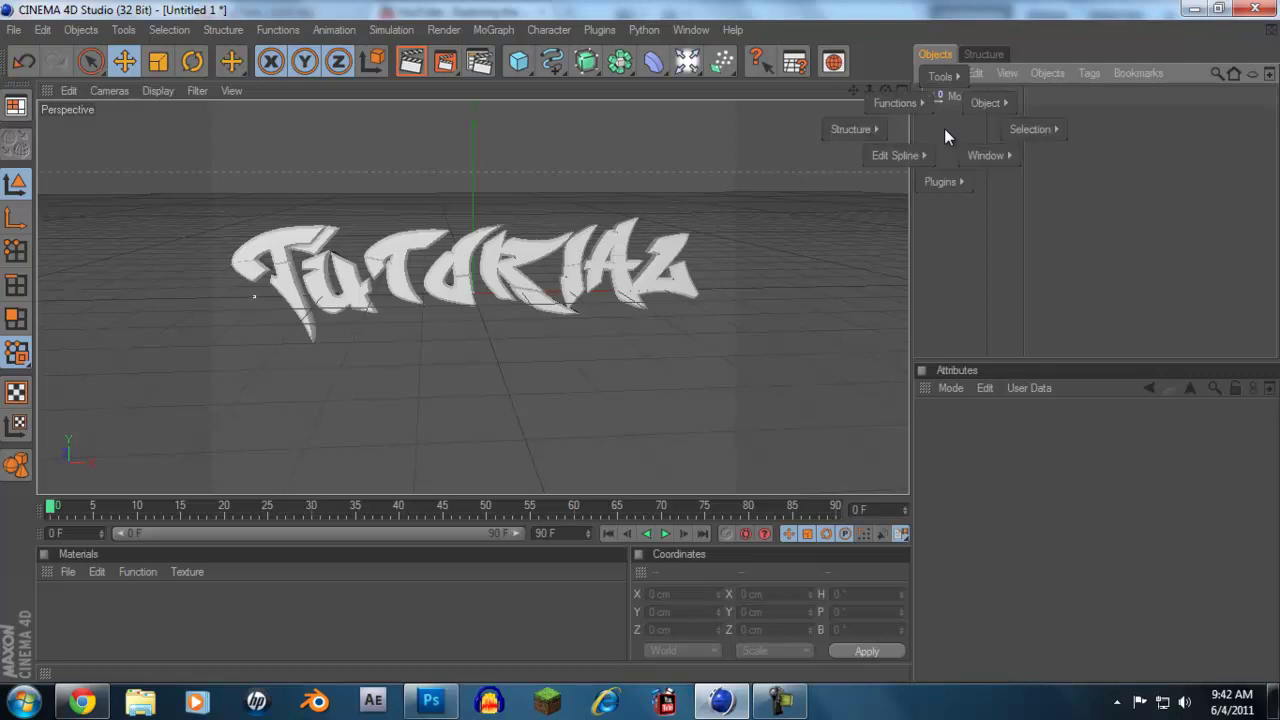
pyautogui.hotkey('ctrl', 'v')
pyautogui.hotkey('ctrl', 'v')
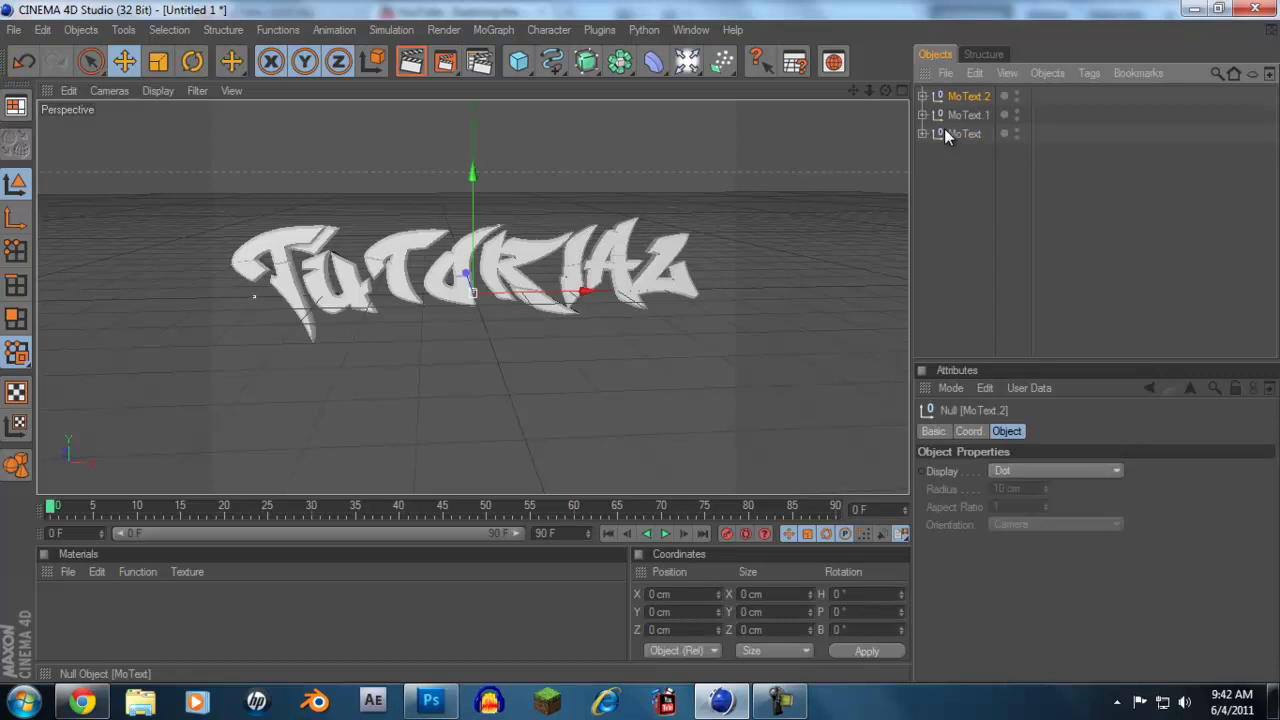
pyautogui.rightClick(968, 96)
pyautogui.click(972, 95)
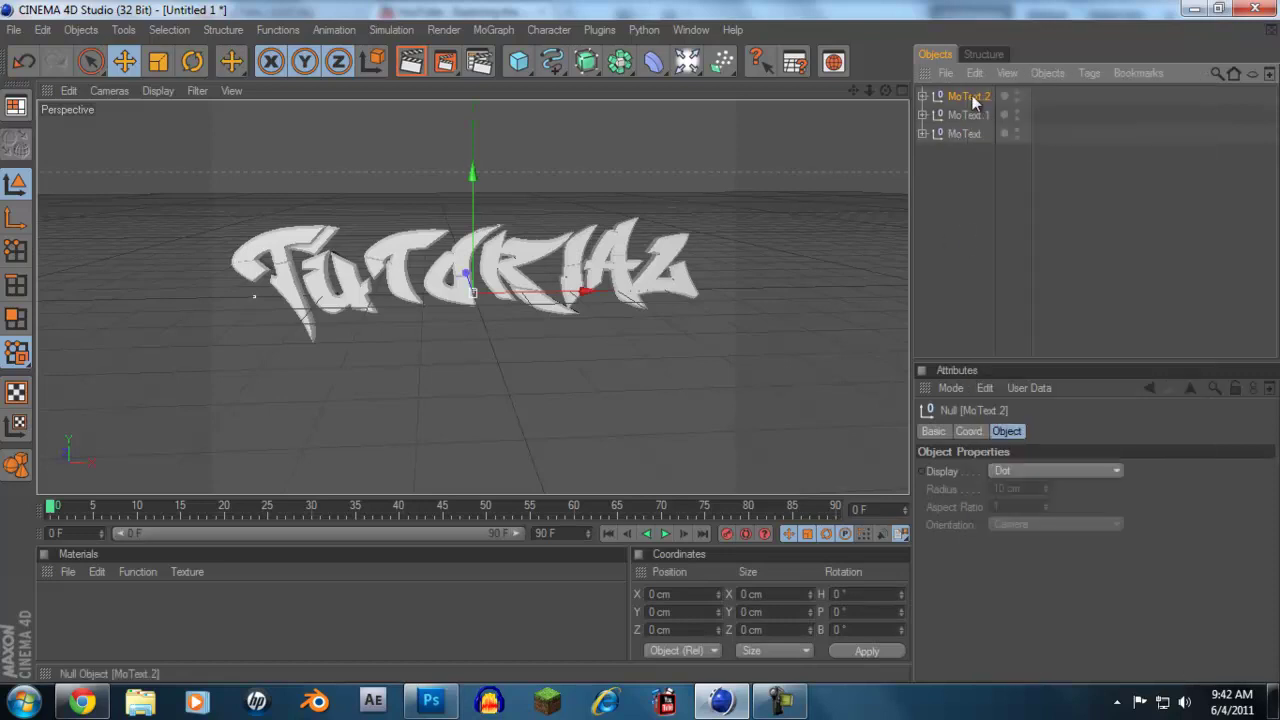
pyautogui.press('Delete')
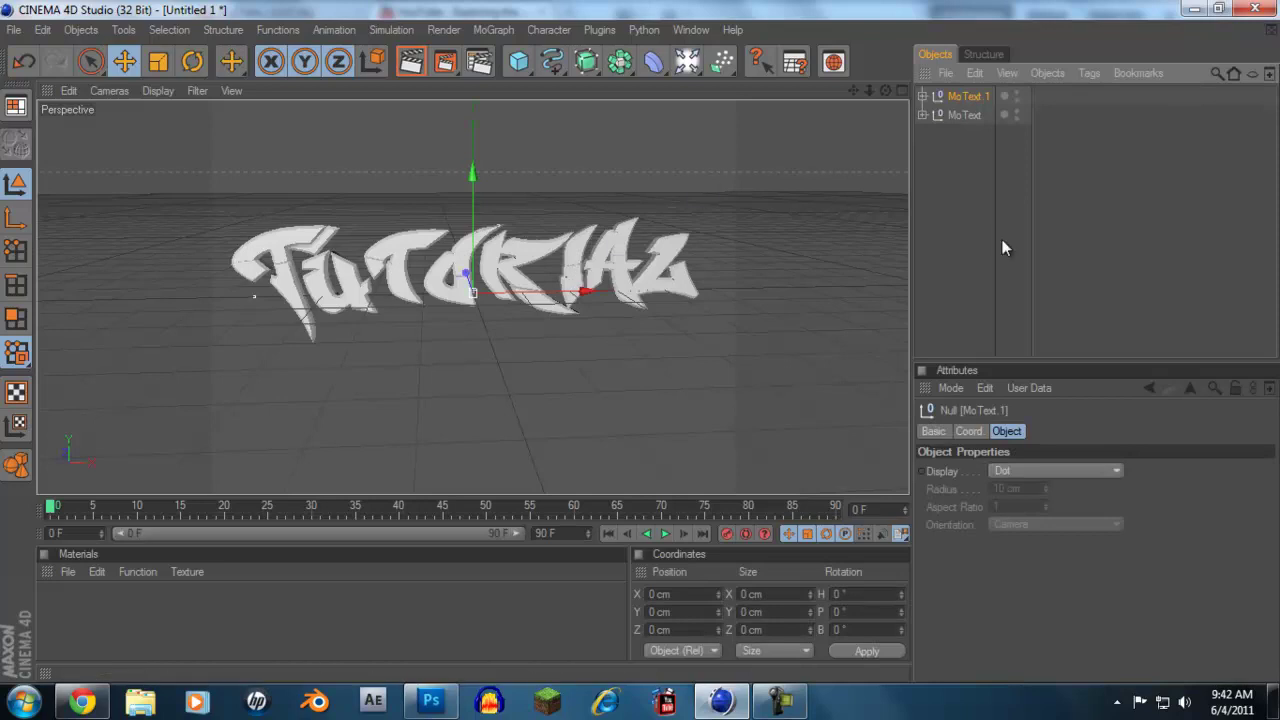
pyautogui.click(1005, 248)
pyautogui.click(957, 114)
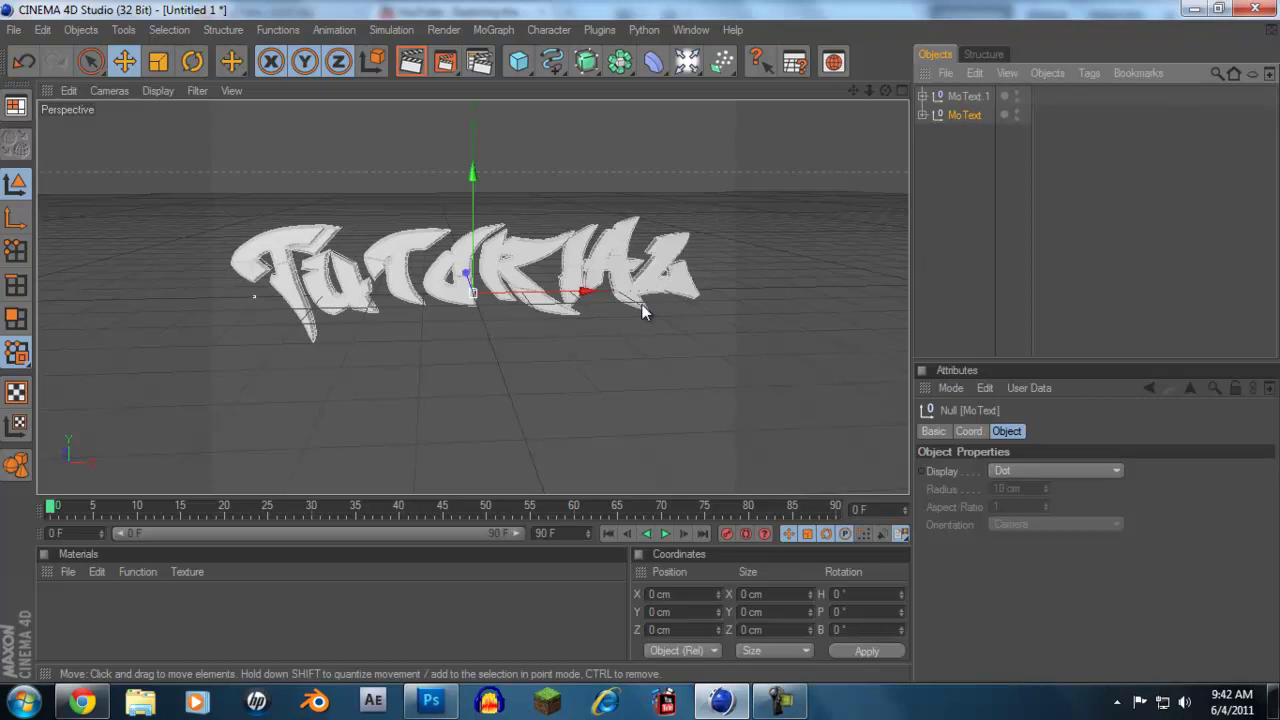
# Step: Create a new material named Mat and open it for editing
pyautogui.doubleClick(52, 602)
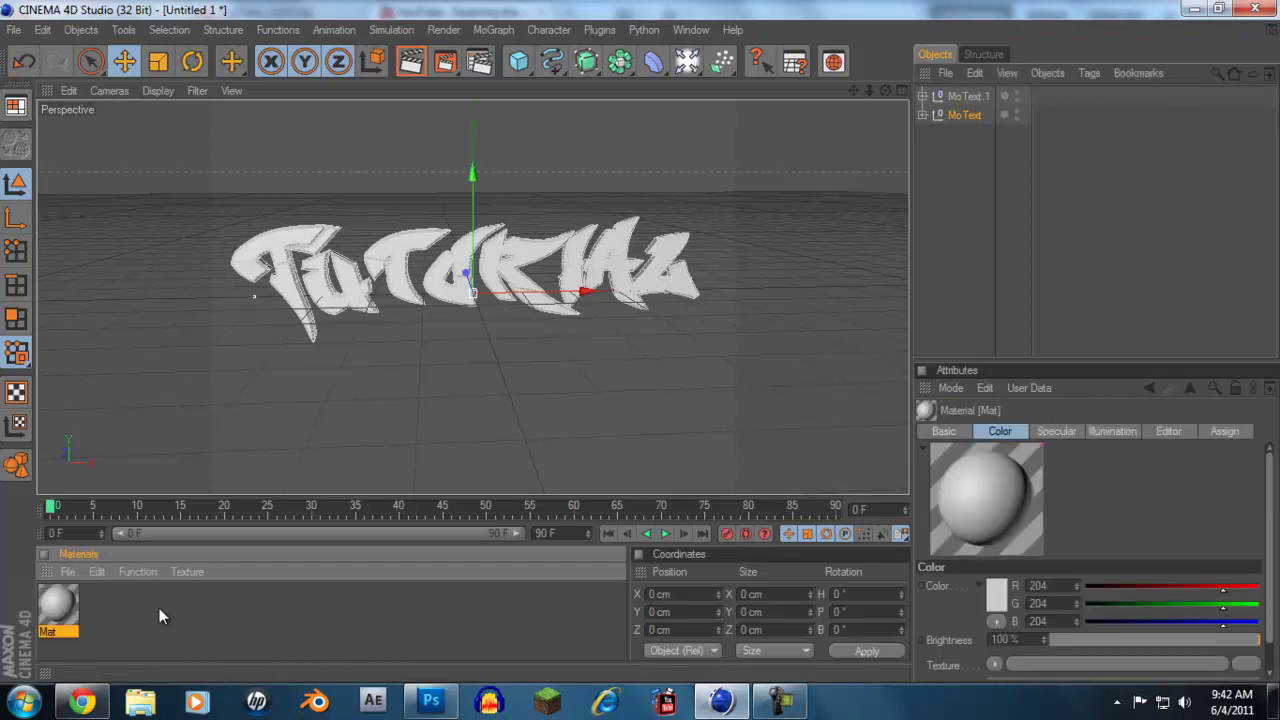
pyautogui.doubleClick(58, 610)
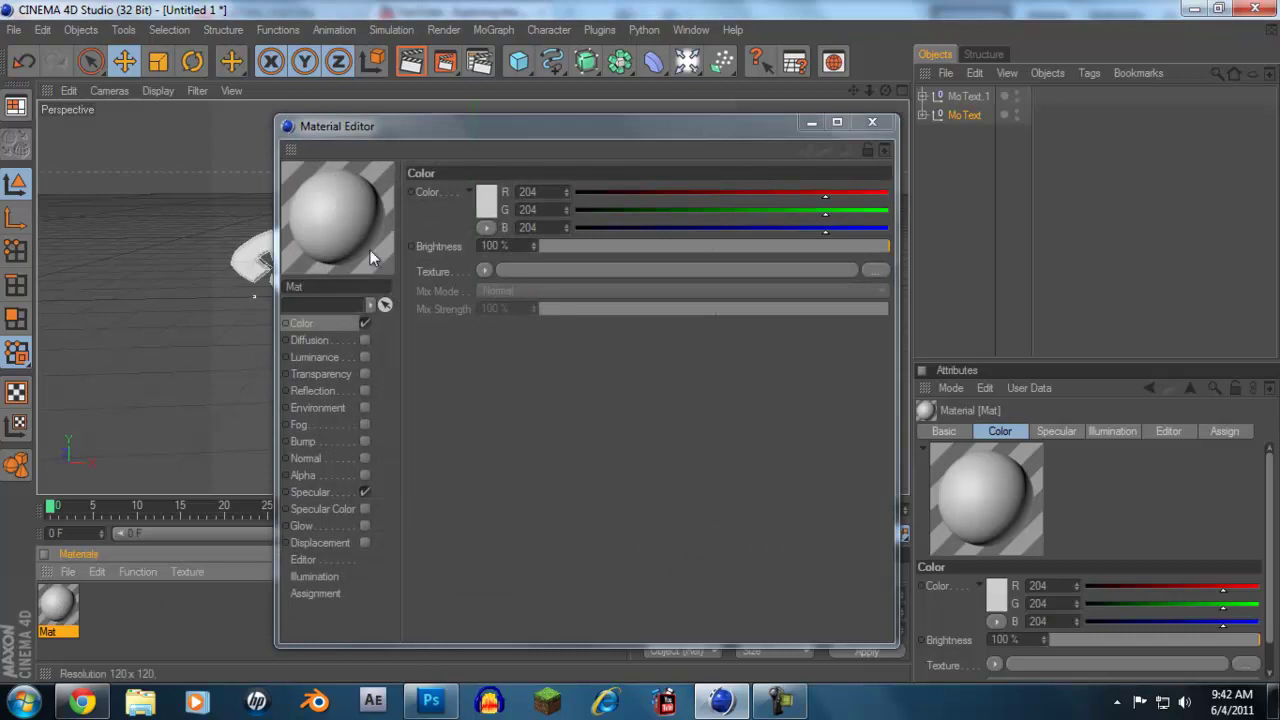
pyautogui.click(68, 572)
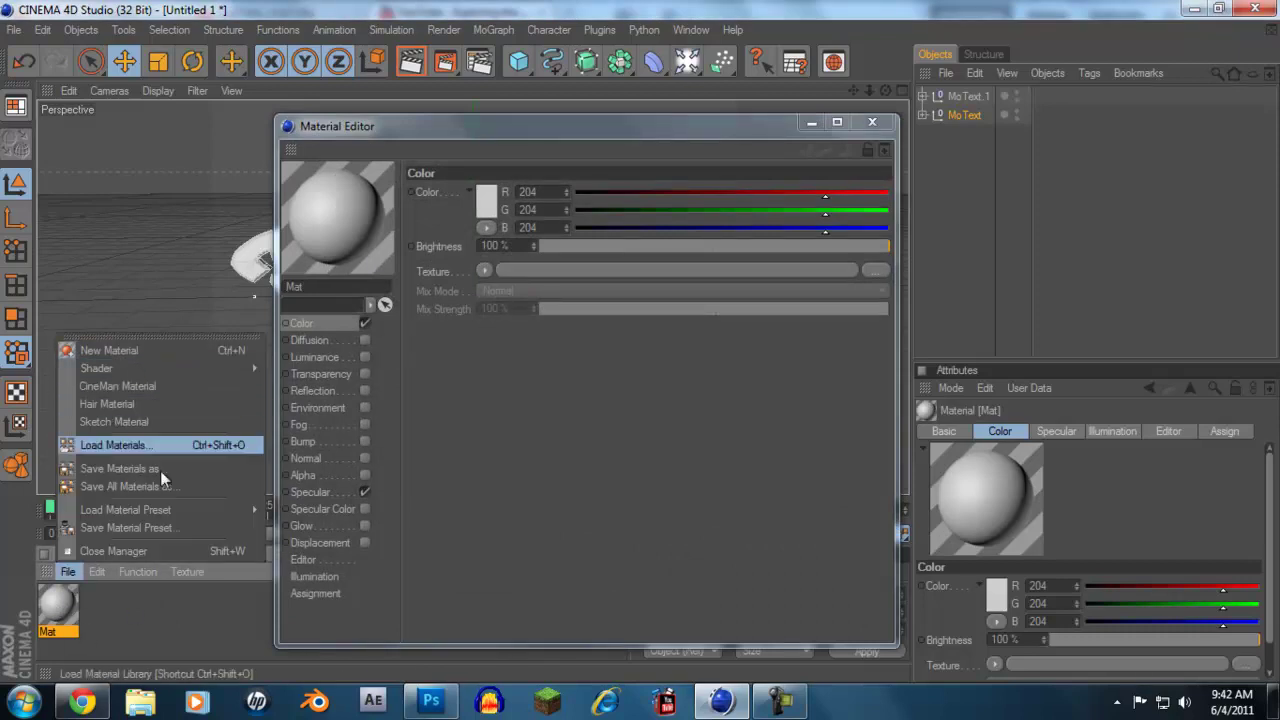
pyautogui.click(487, 210)
# Step: Set Mat's colour to bright cyan-blue (R 8, G 197, B 255)
pyautogui.click(485, 205)
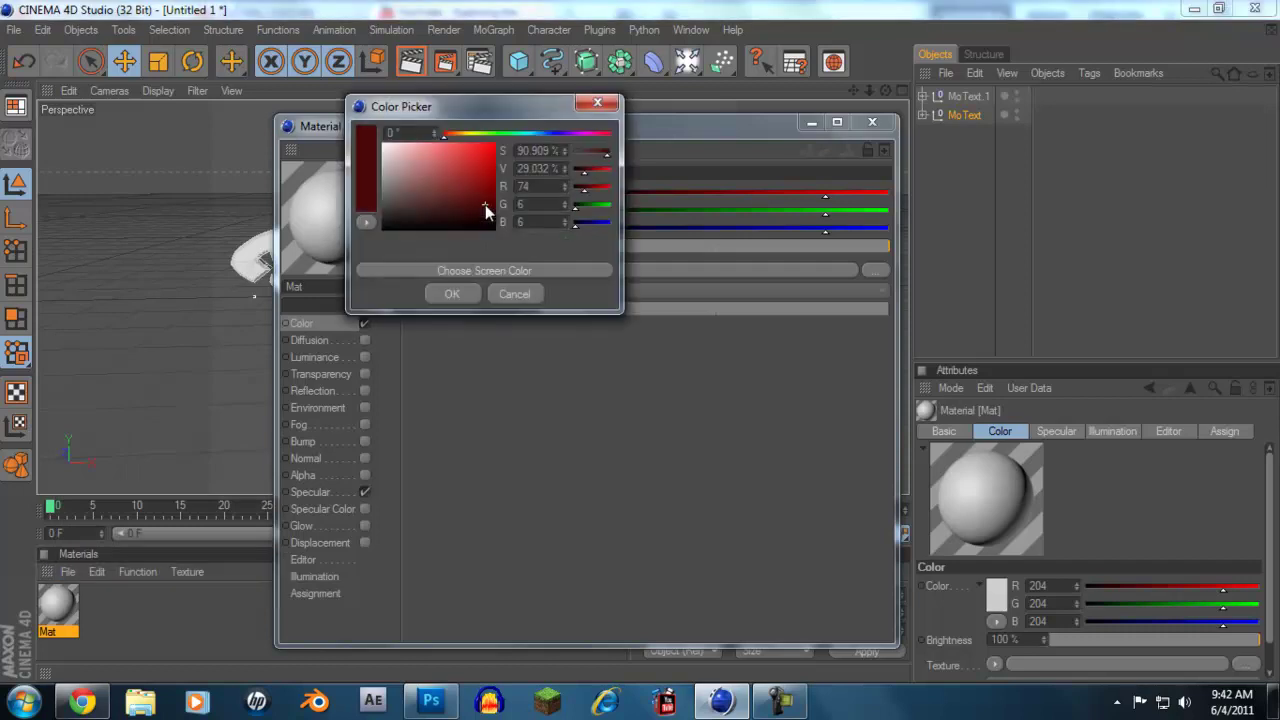
pyautogui.moveTo(554, 134); pyautogui.dragTo(534, 132)
pyautogui.moveTo(492, 204); pyautogui.dragTo(491, 136)
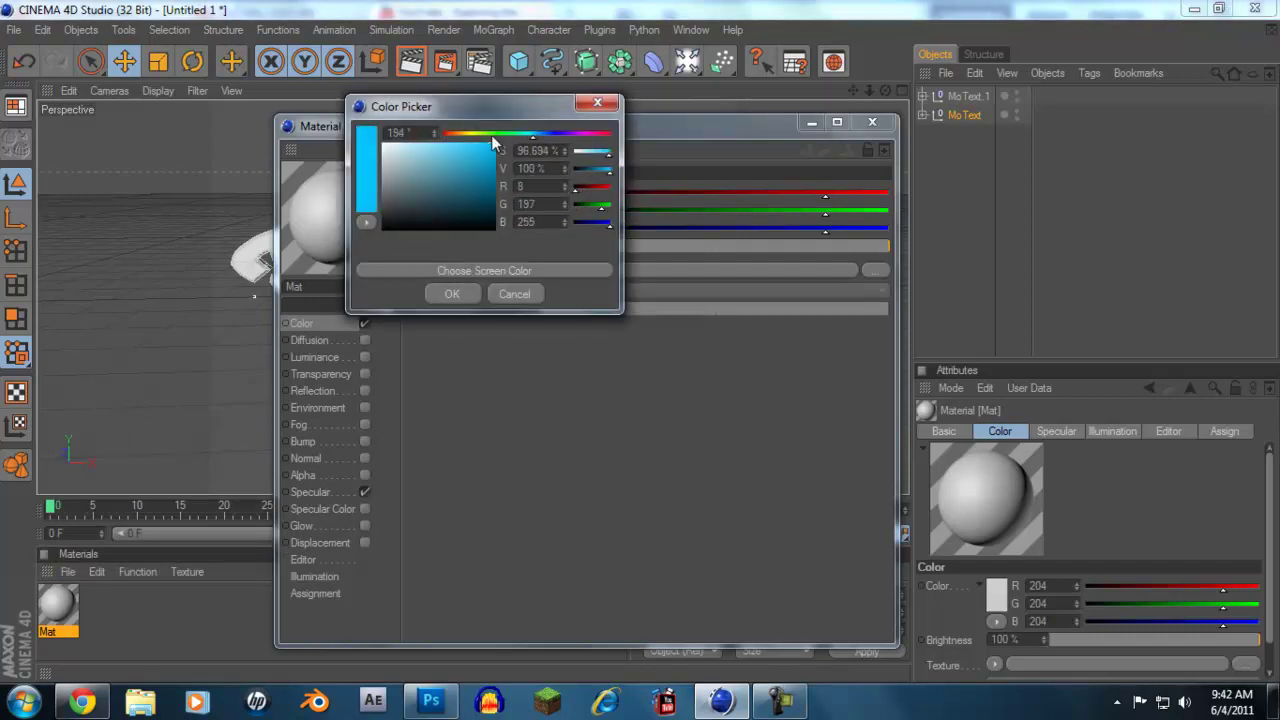
pyautogui.click(453, 293)
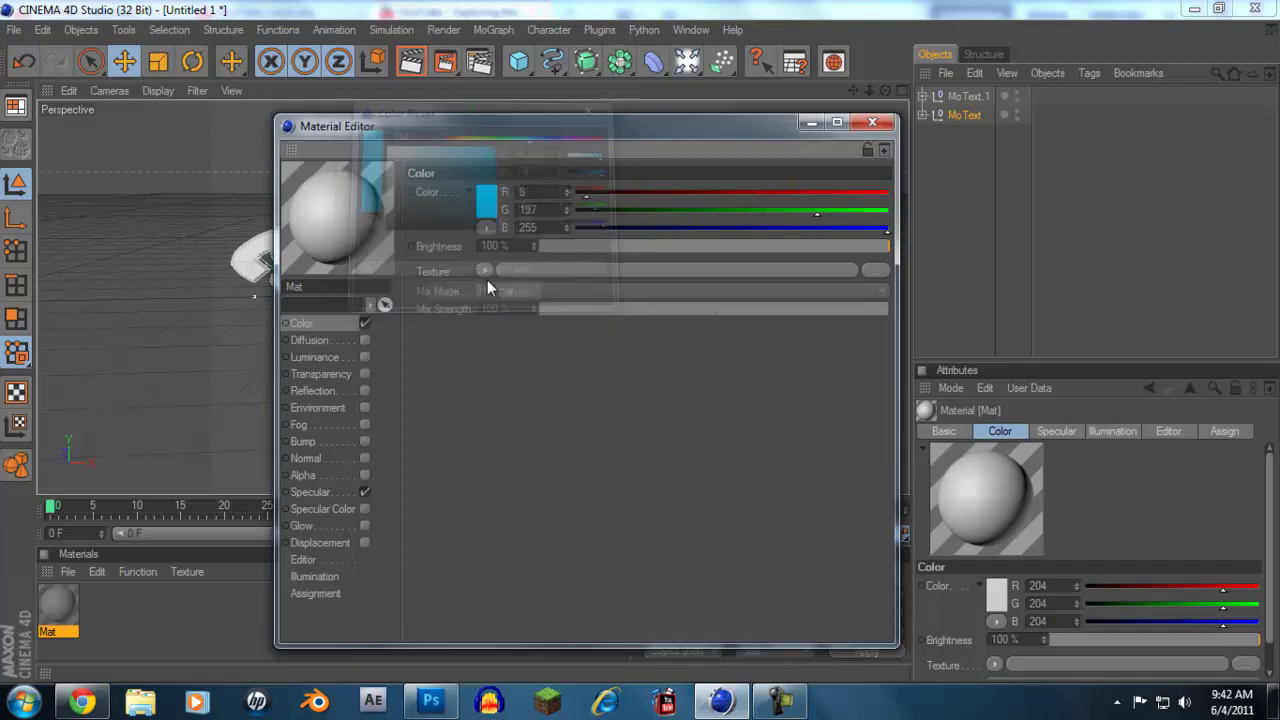
pyautogui.click(872, 122)
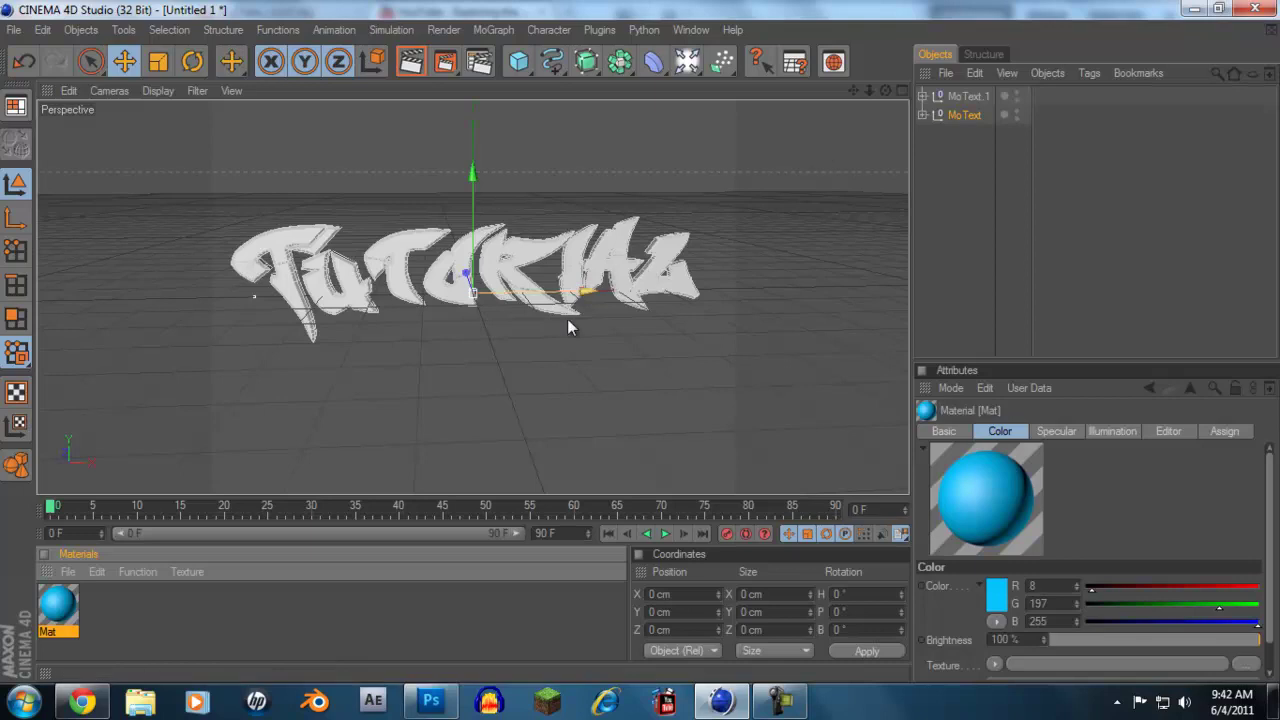
# Step: Apply the blue Mat material to the whole MoText object, undoing the drop that only coloured the T
pyautogui.moveTo(55, 612); pyautogui.dragTo(289, 282)
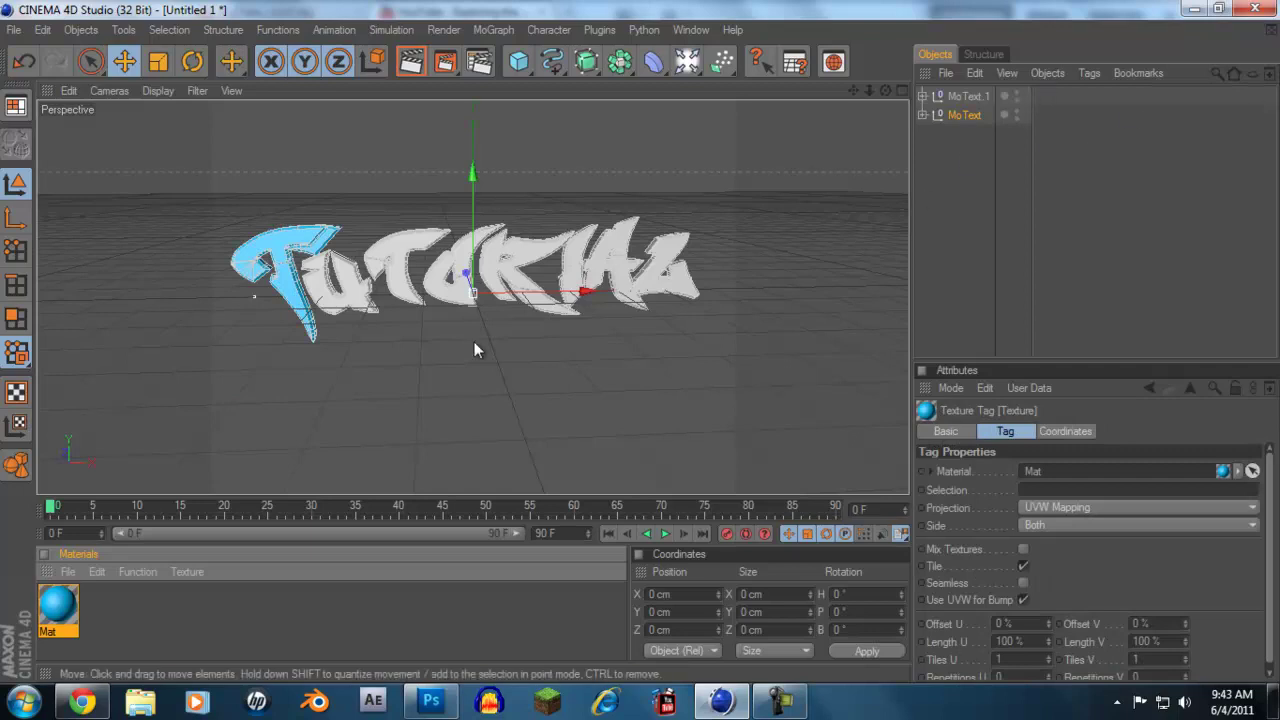
pyautogui.click(42, 29)
pyautogui.click(64, 57)
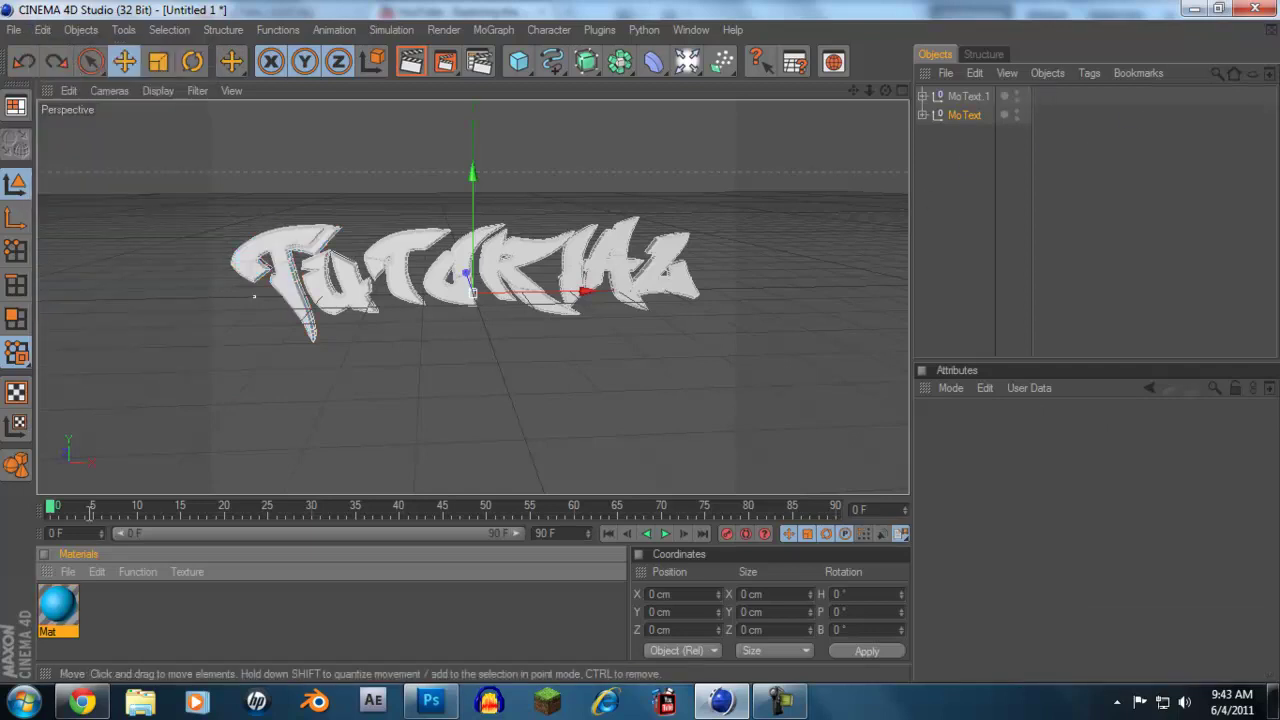
pyautogui.moveTo(968, 115); pyautogui.dragTo(977, 114)
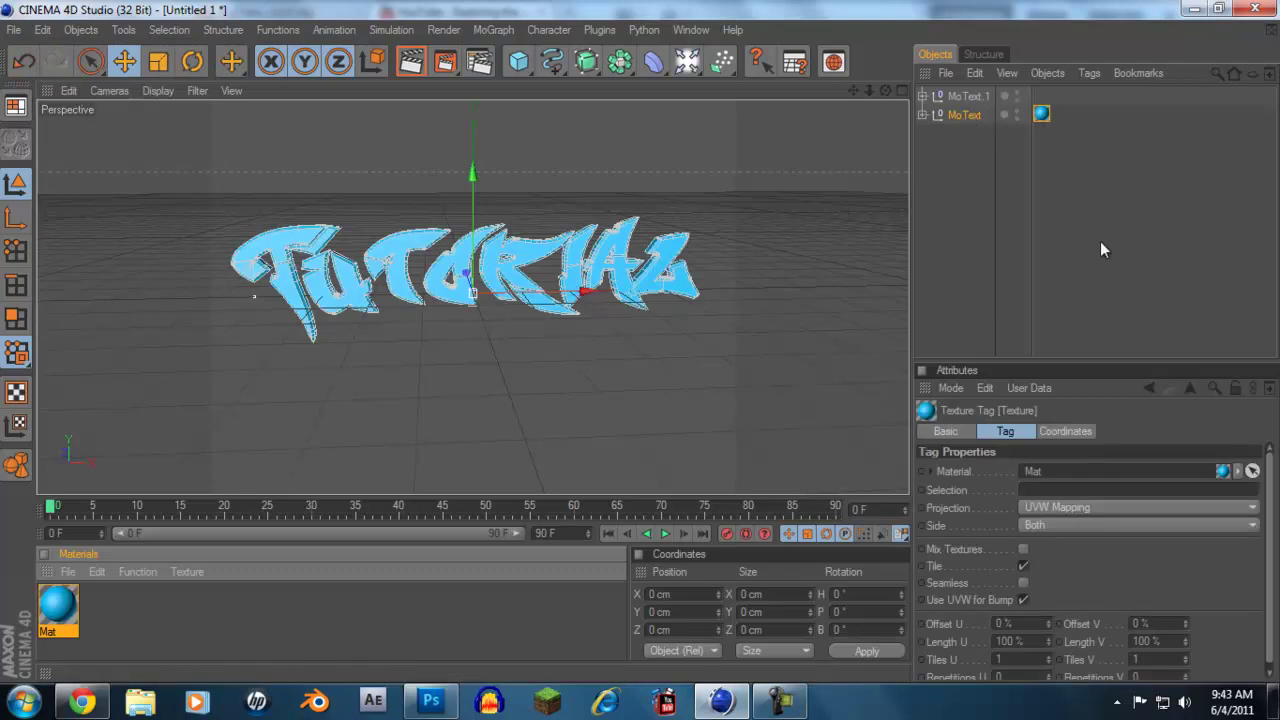
pyautogui.click(974, 230)
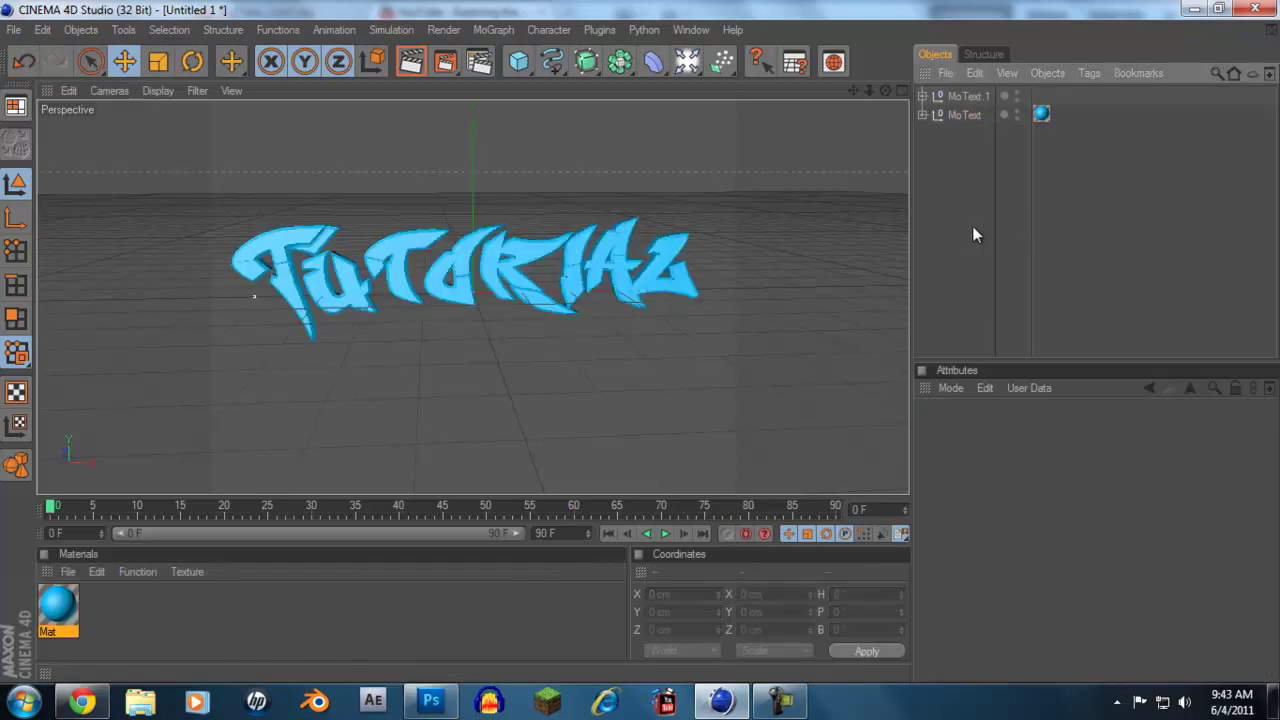
# Step: Create a second material, Mat 1, coloured black (R 0, G 0, B 0), and apply it to MoText.1
pyautogui.click(962, 96)
pyautogui.doubleClick(108, 603)
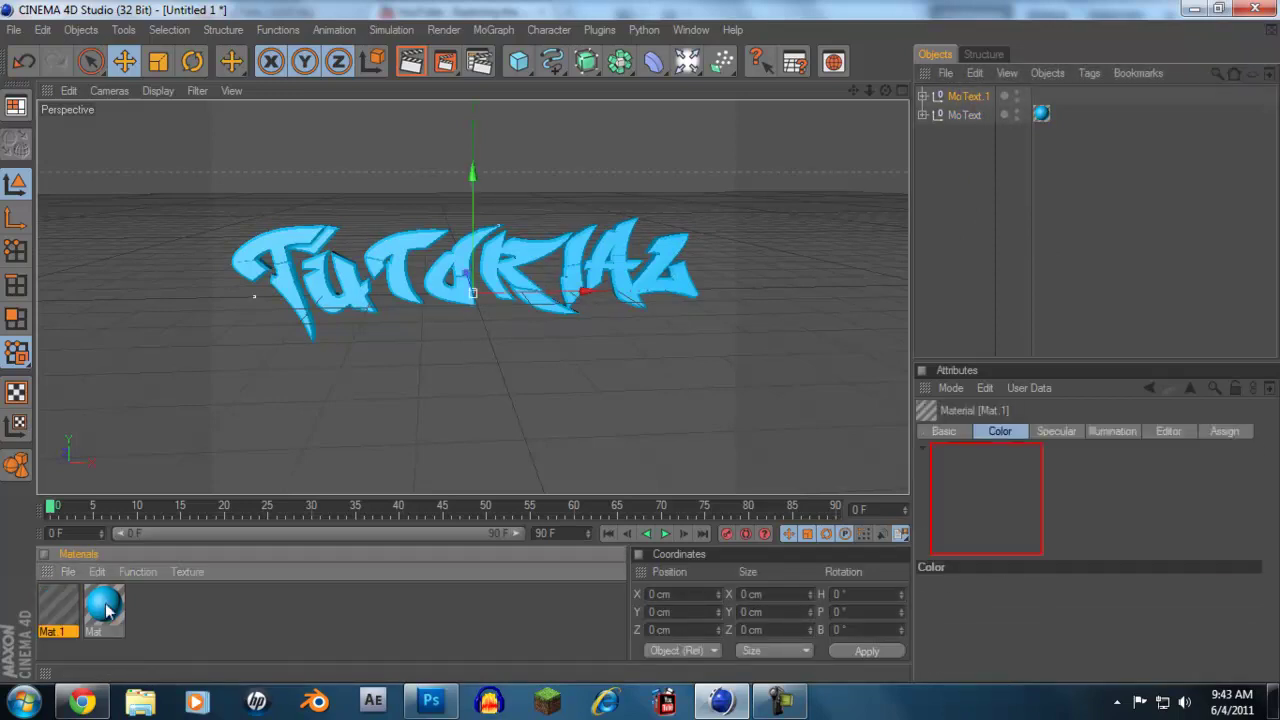
pyautogui.doubleClick(58, 606)
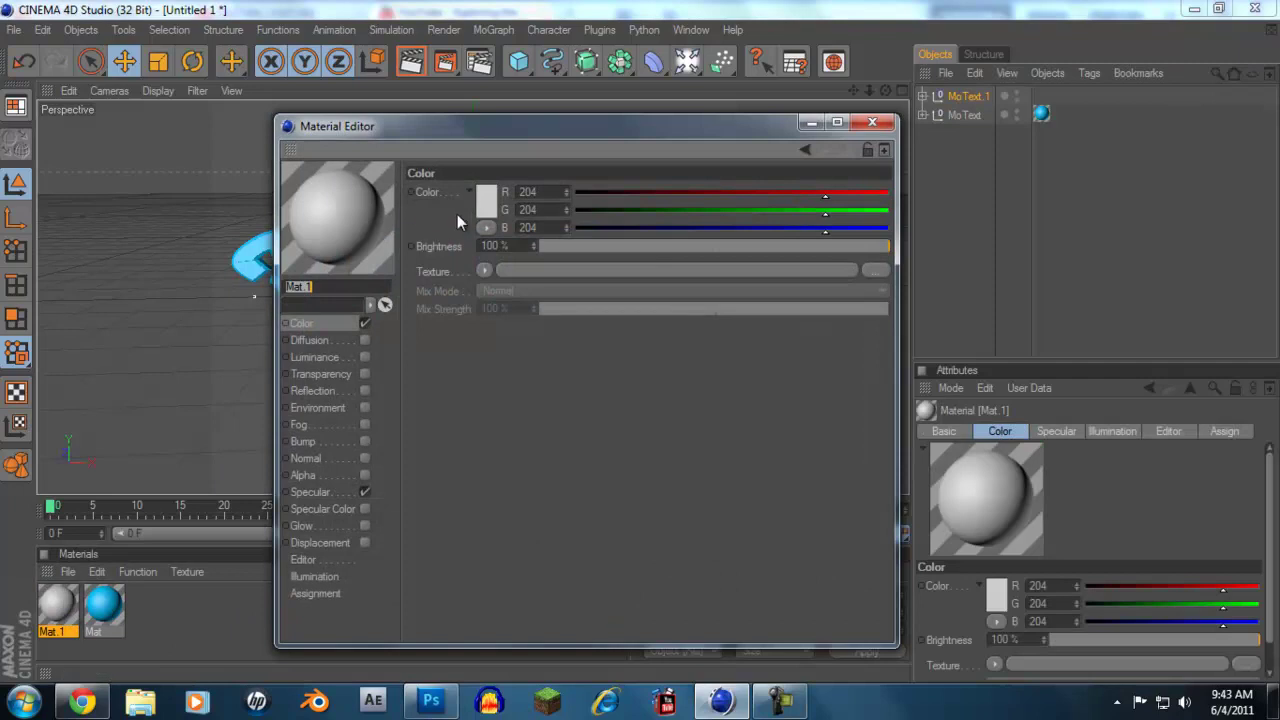
pyautogui.click(483, 200)
pyautogui.click(364, 200)
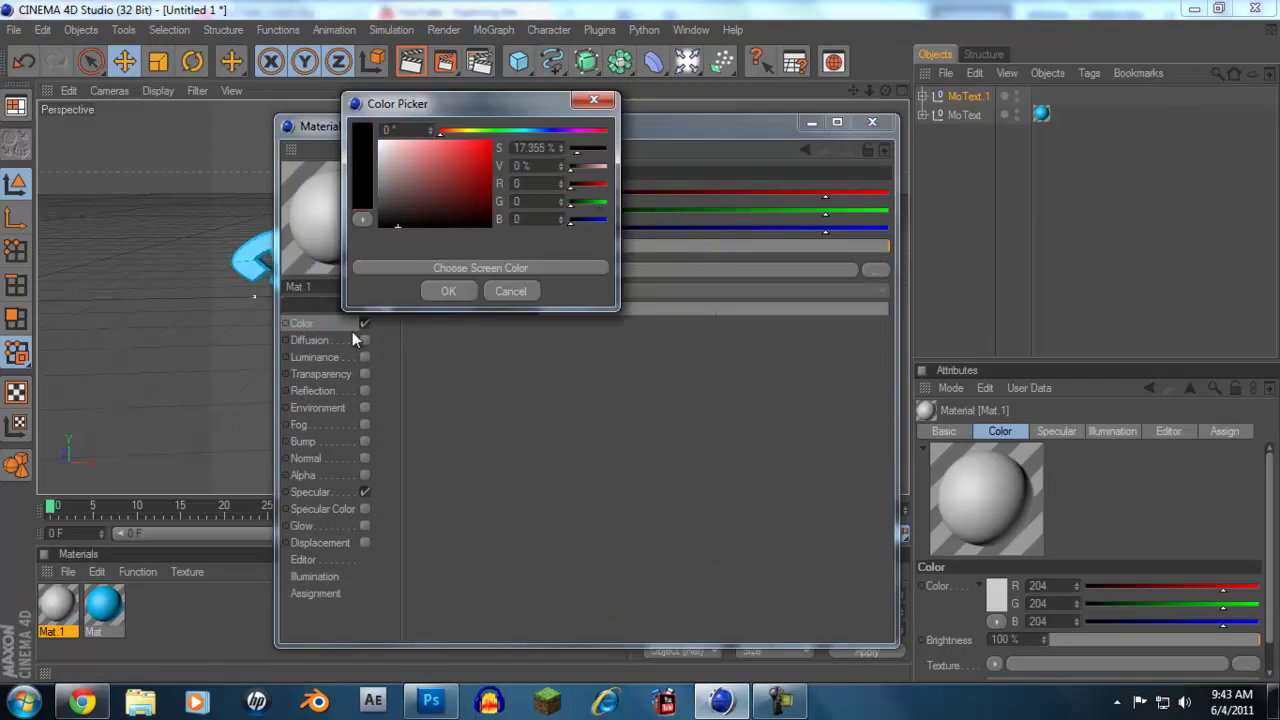
pyautogui.click(449, 296)
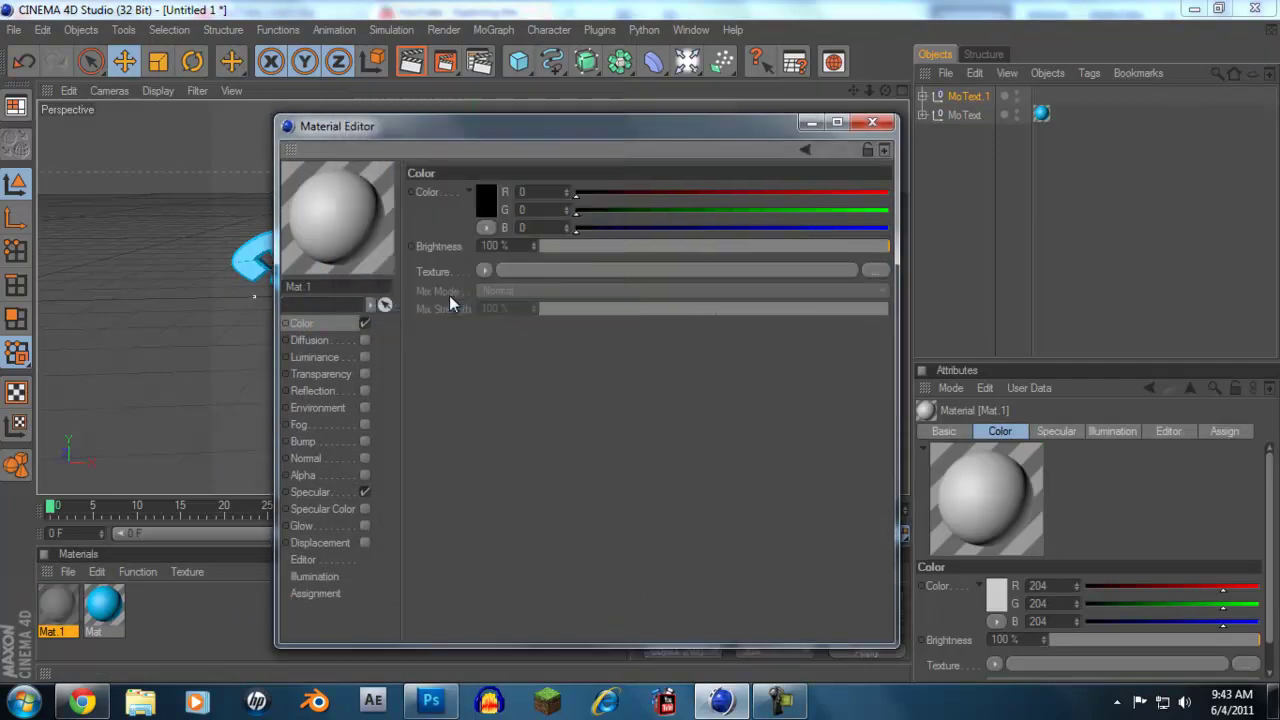
pyautogui.click(870, 122)
pyautogui.moveTo(60, 604); pyautogui.dragTo(985, 100)
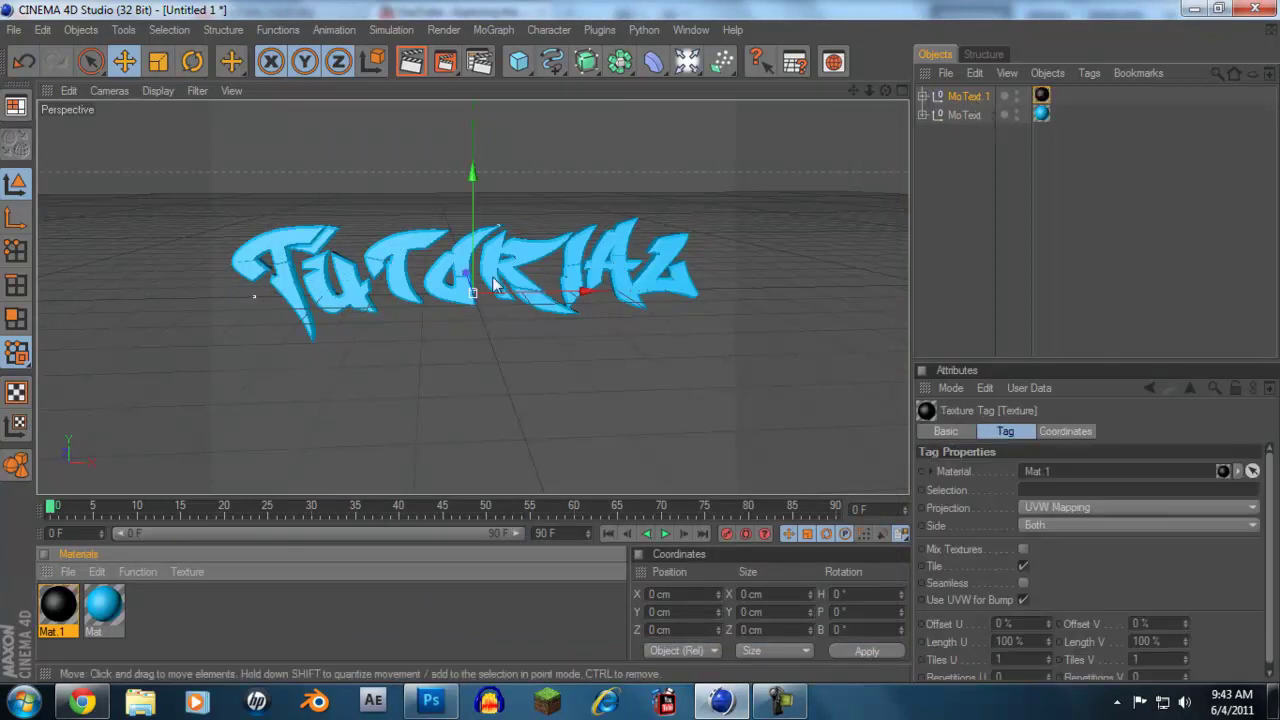
pyautogui.click(972, 96)
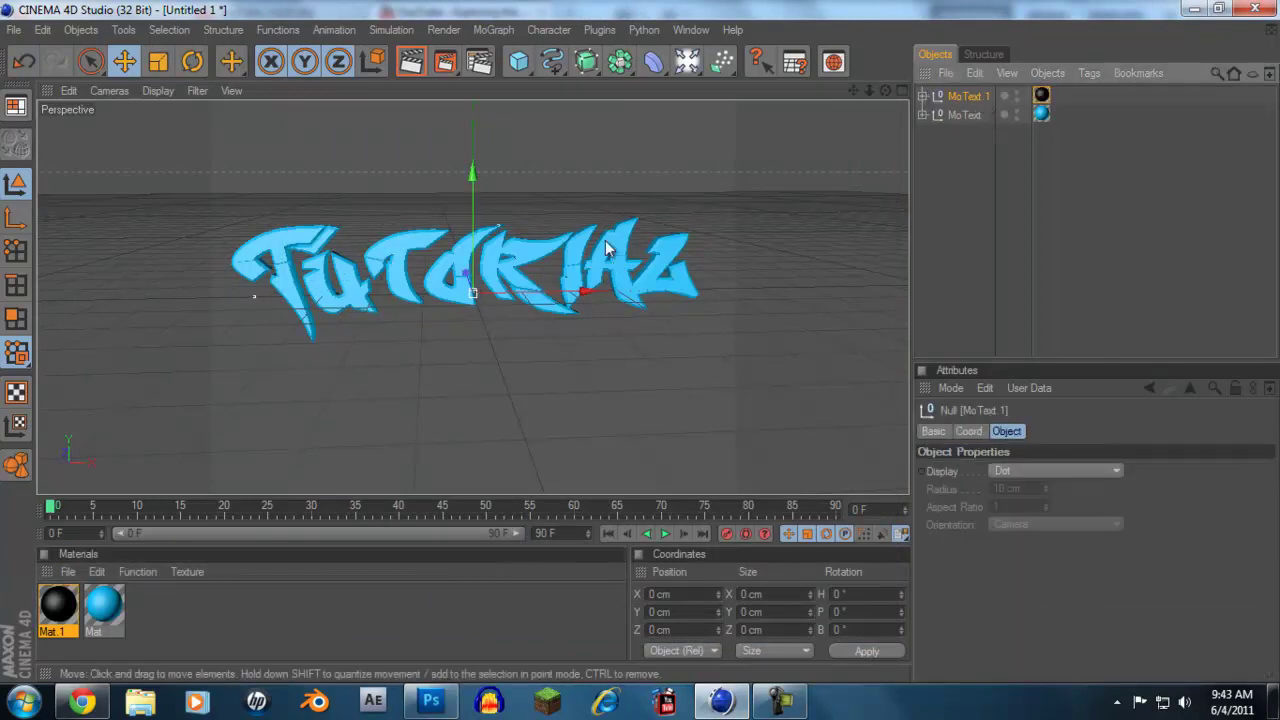
# Step: Push MoText.1 about 4.9 cm back along Z behind the blue text, undoing a stray Y move, and orbit to check
pyautogui.moveTo(467, 280); pyautogui.dragTo(639, 339)
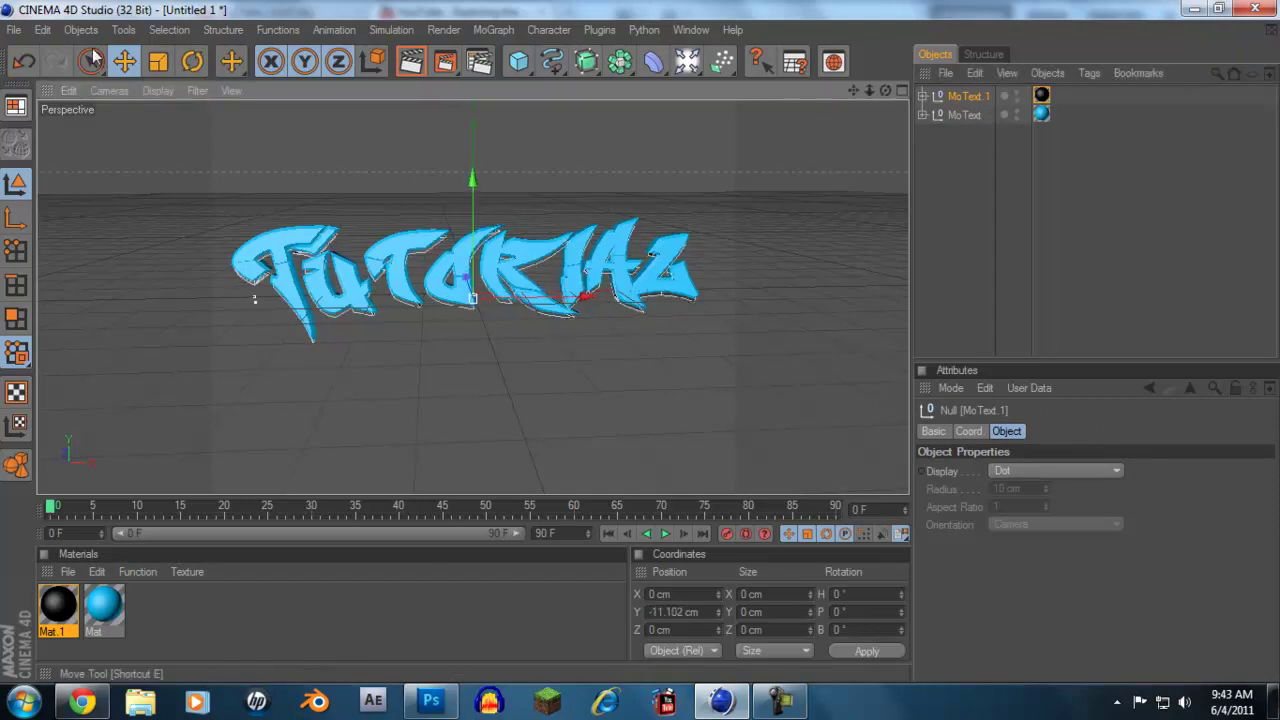
pyautogui.click(18, 66)
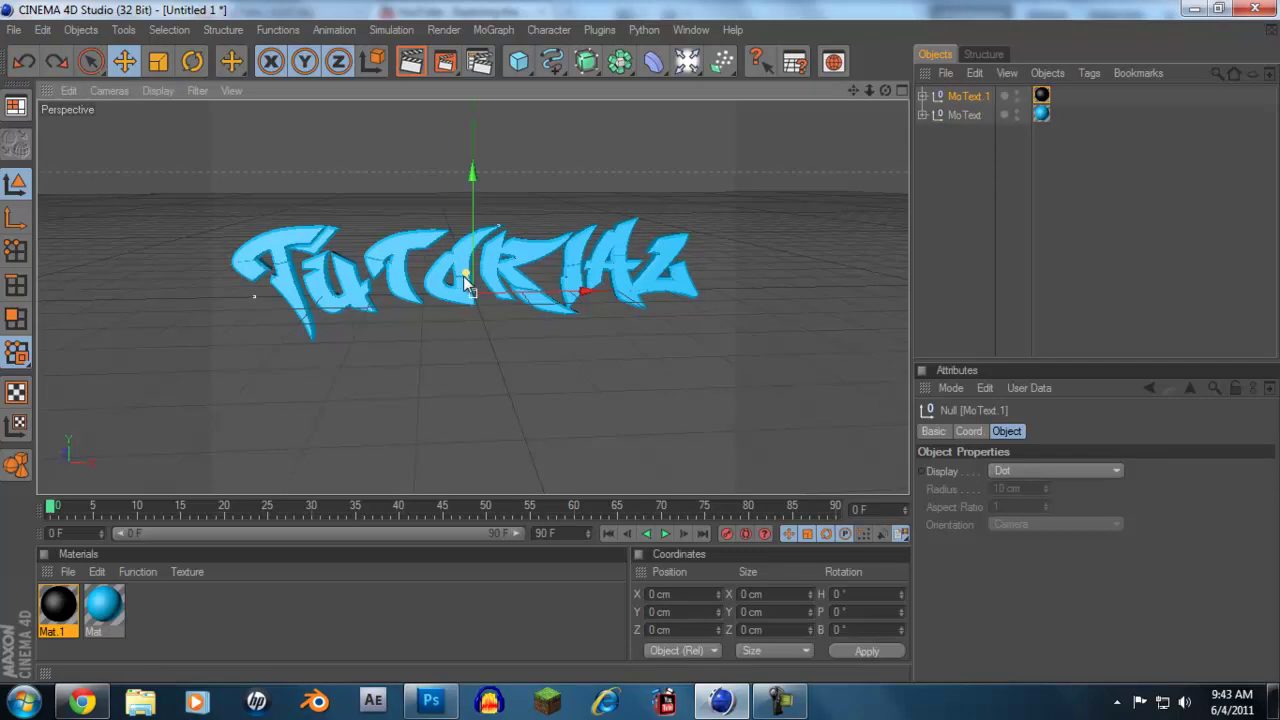
pyautogui.moveTo(467, 282); pyautogui.dragTo(639, 342)
pyautogui.click(1000, 253)
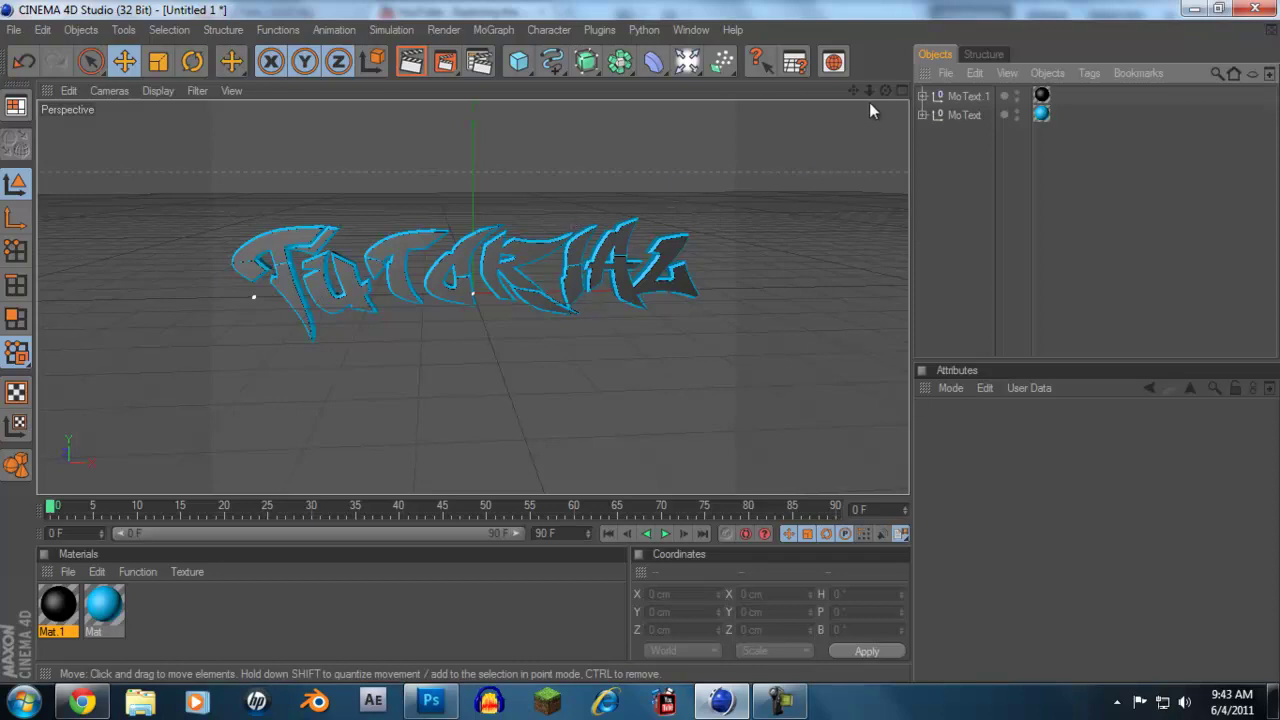
pyautogui.moveTo(884, 91); pyautogui.dragTo(641, 350)
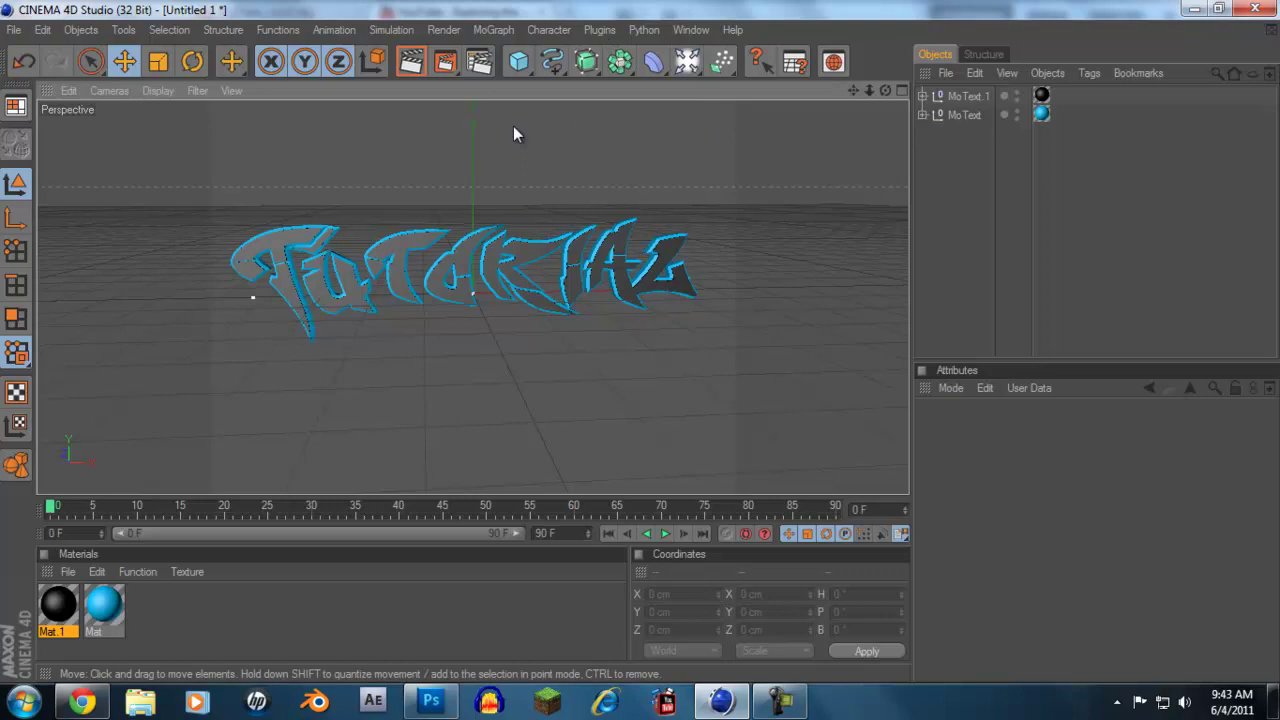
# Step: In Render Settings > Save, set the output to desktop 'tutorials', format PNG, with Alpha Channel ticked
pyautogui.click(480, 61)
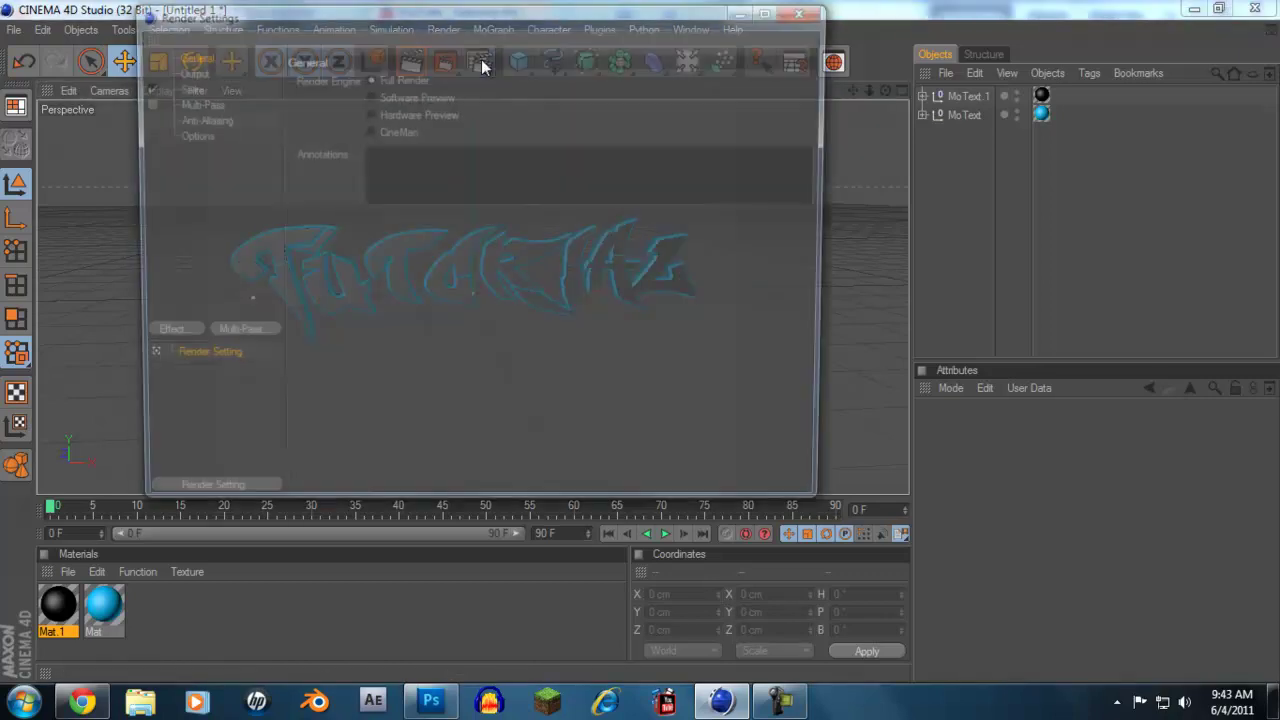
pyautogui.click(183, 88)
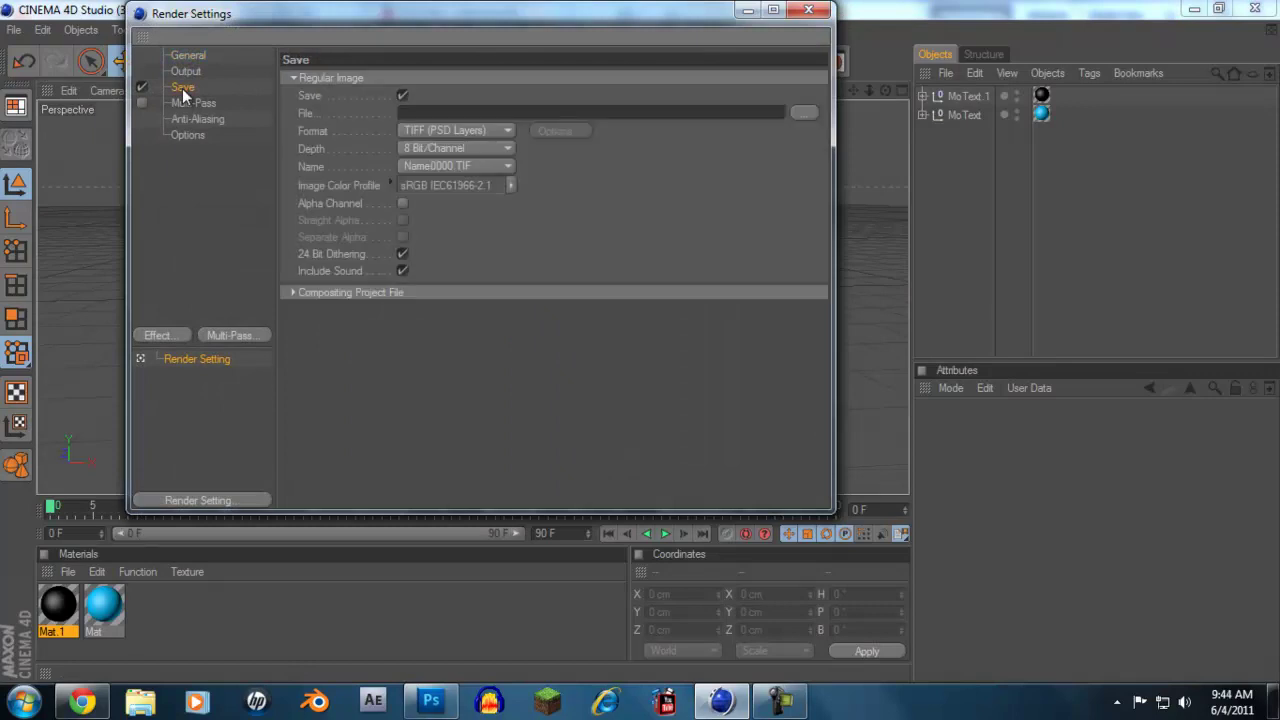
pyautogui.click(805, 112)
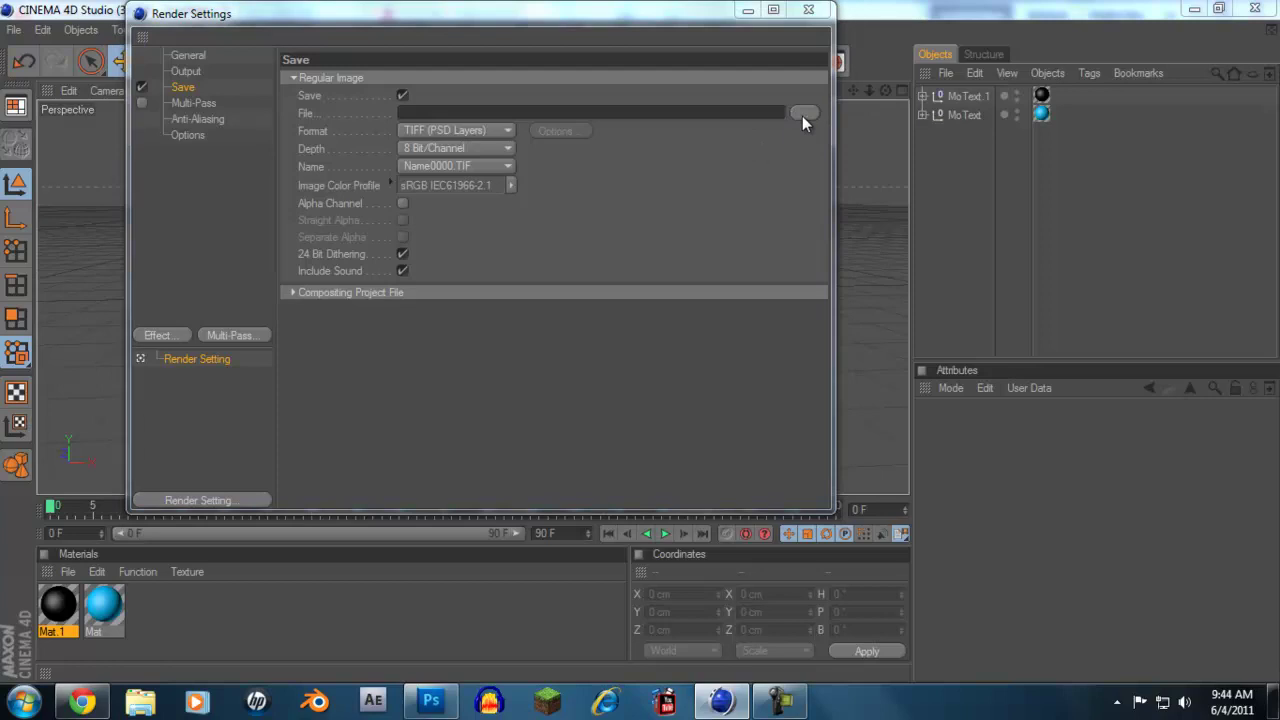
pyautogui.click(803, 113)
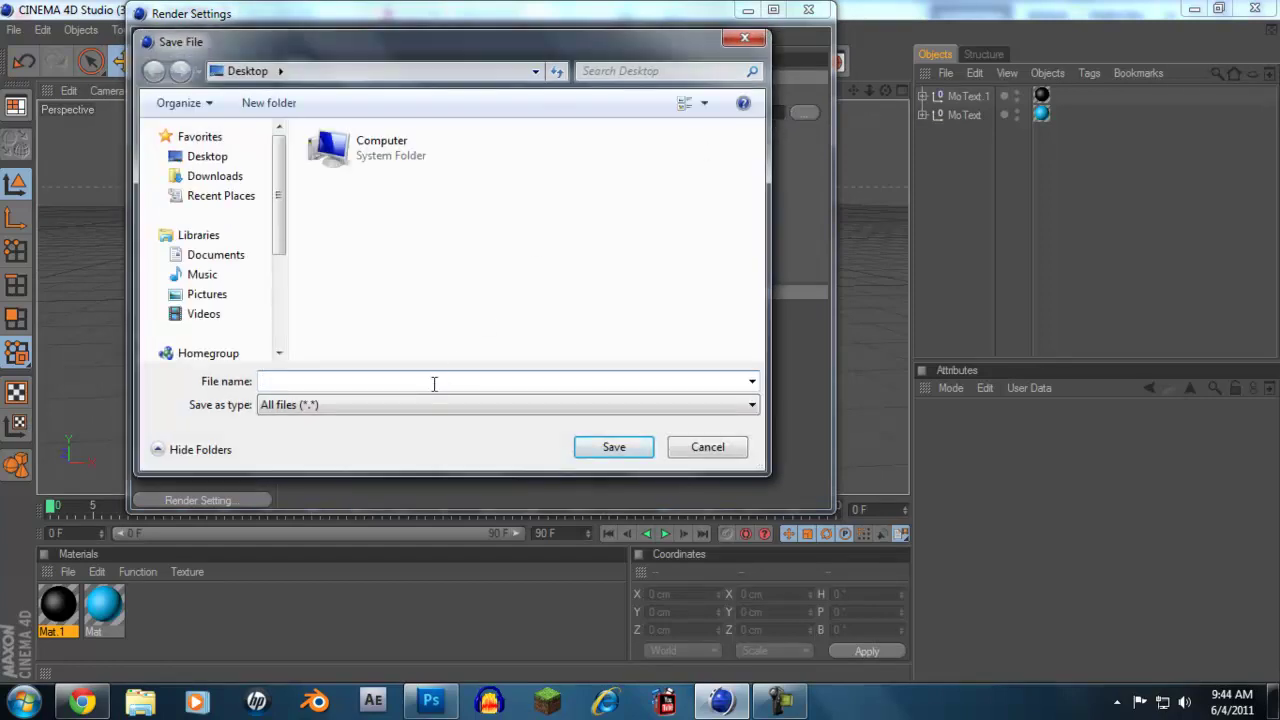
pyautogui.write('t')
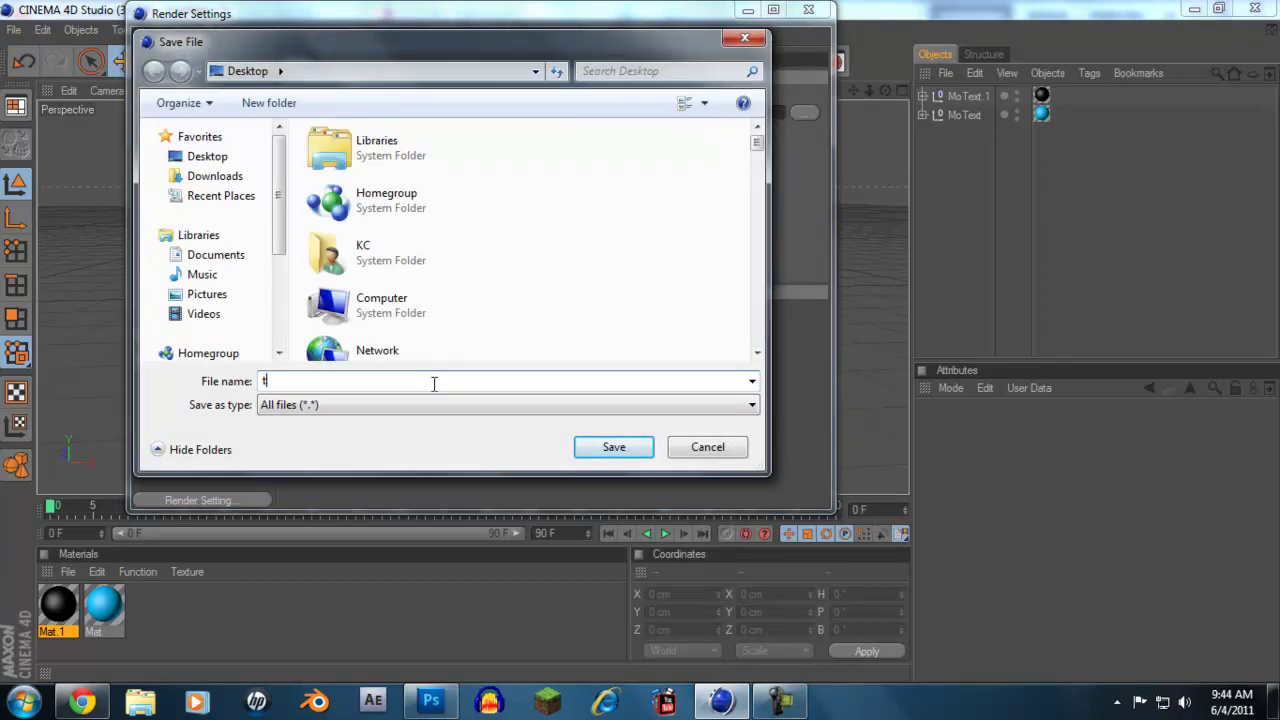
pyautogui.write('utorials')
pyautogui.click(626, 450)
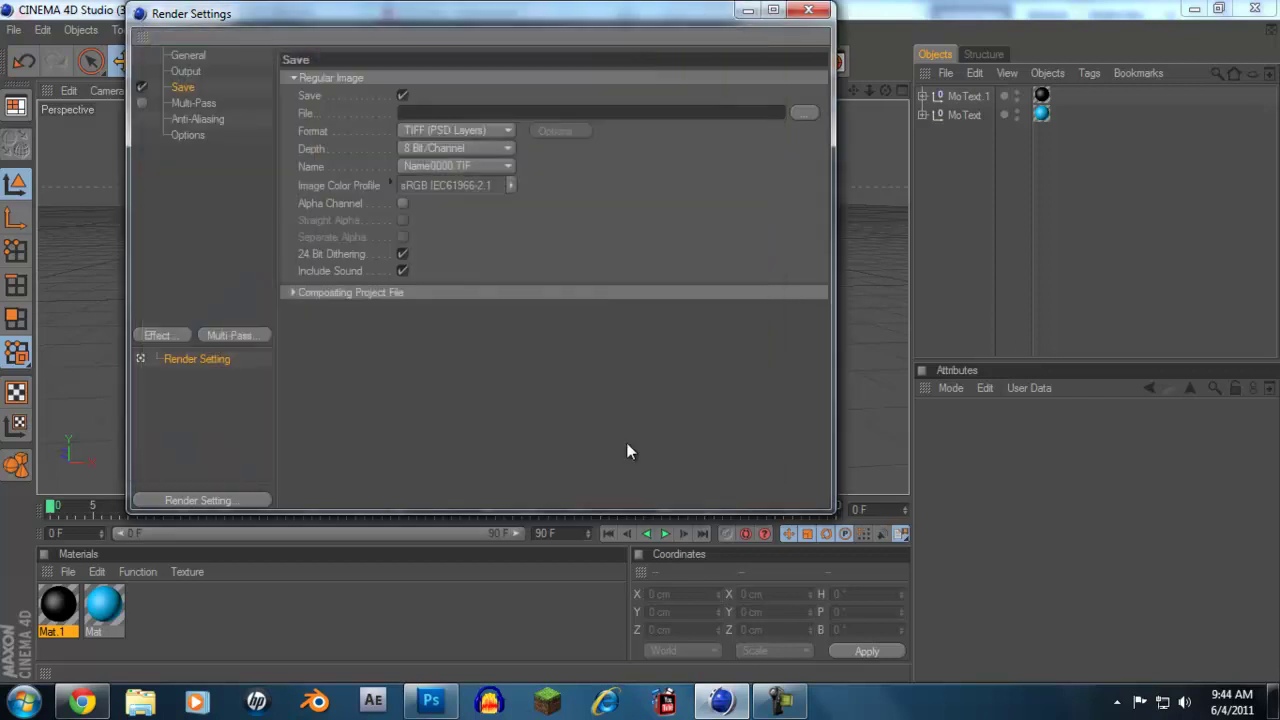
pyautogui.click(505, 132)
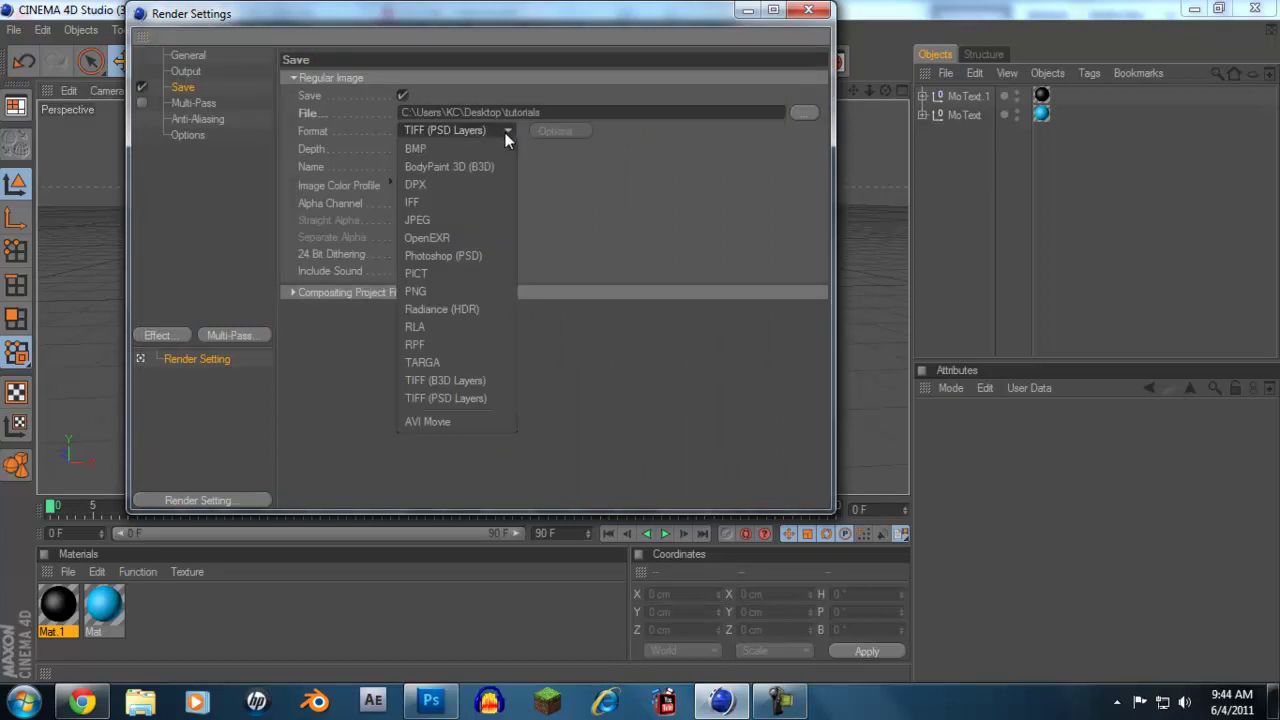
pyautogui.click(450, 290)
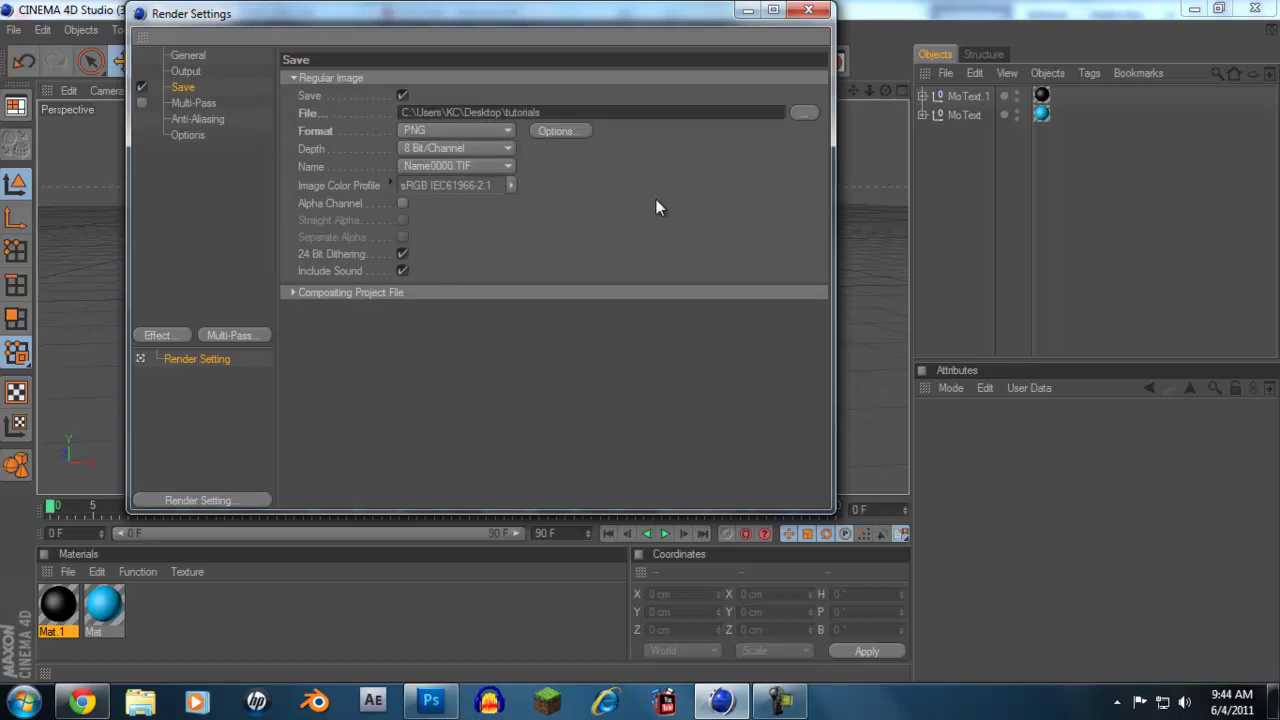
pyautogui.click(403, 204)
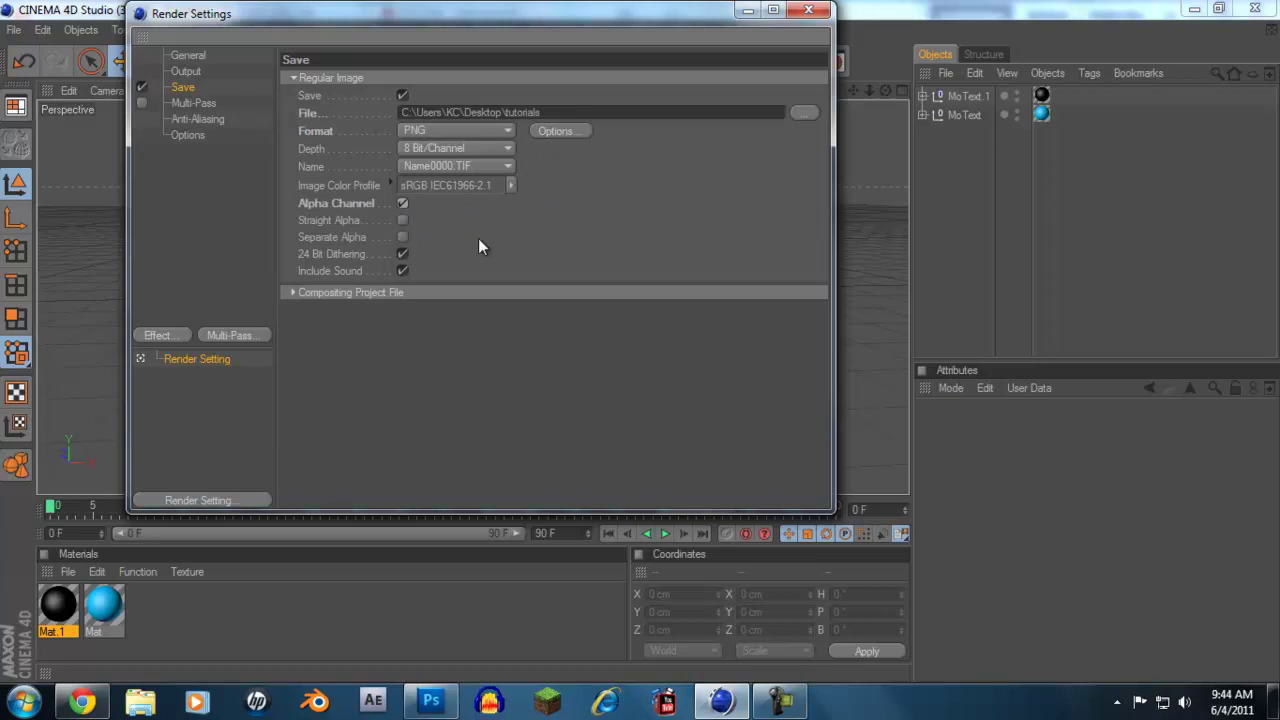
pyautogui.click(808, 10)
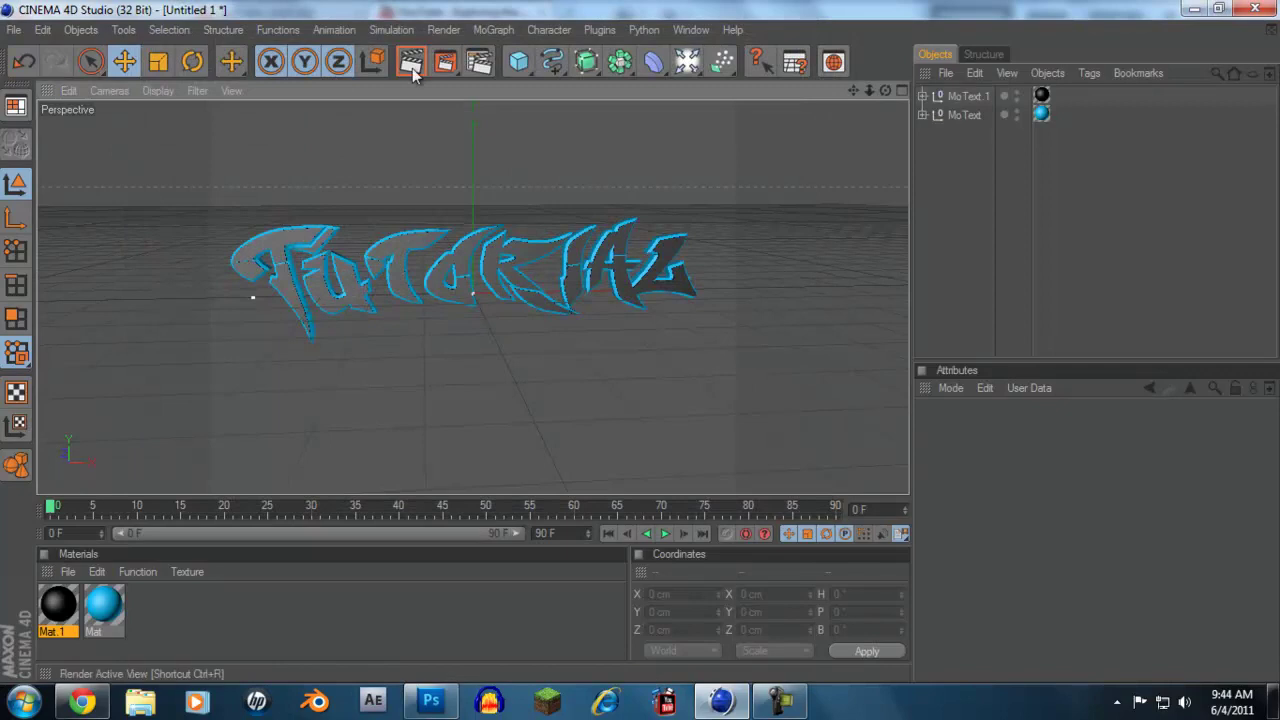
# Step: Render the graffiti text to the Picture Viewer and save it as PNG tutorials.png, replacing the old file
pyautogui.click(444, 62)
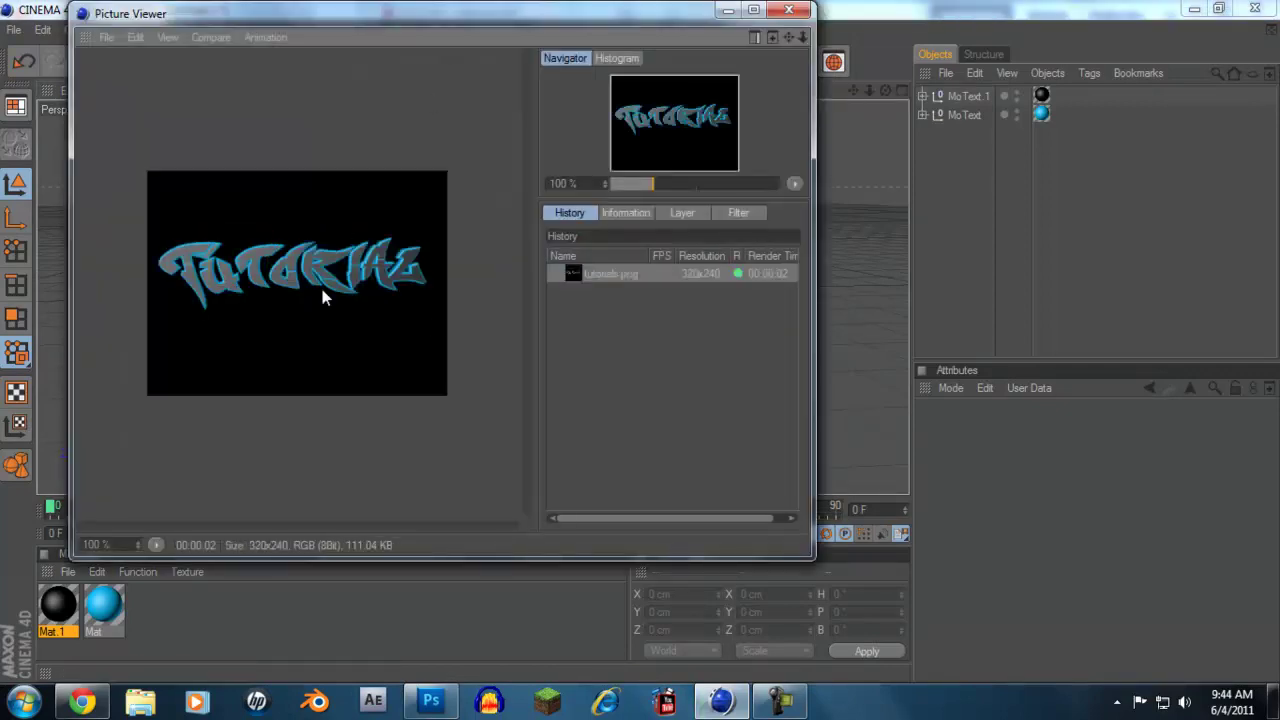
pyautogui.click(108, 38)
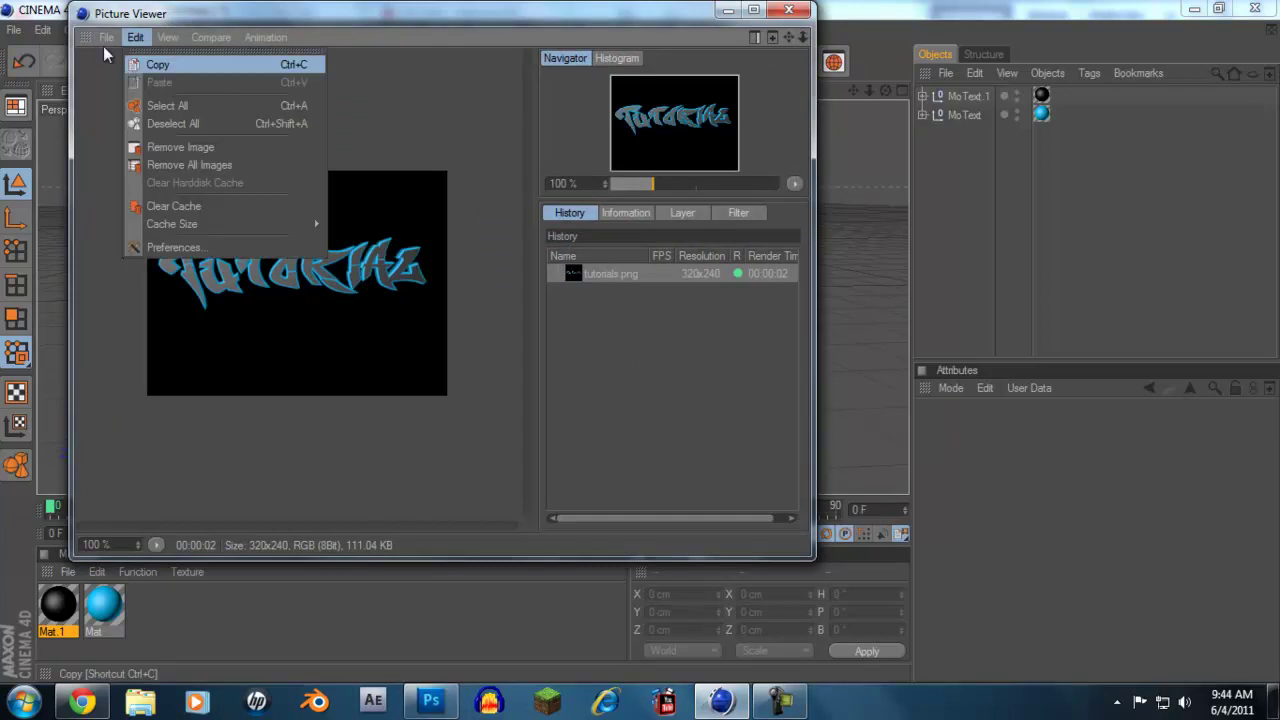
pyautogui.click(129, 78)
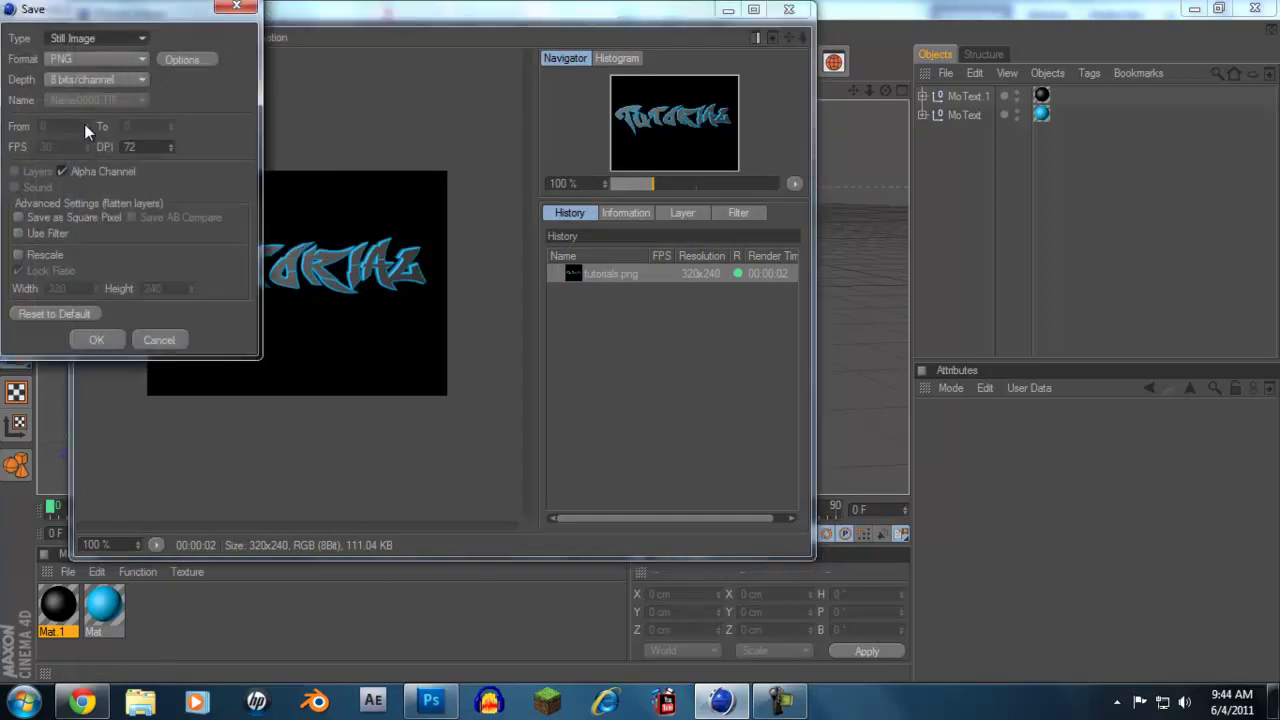
pyautogui.click(96, 341)
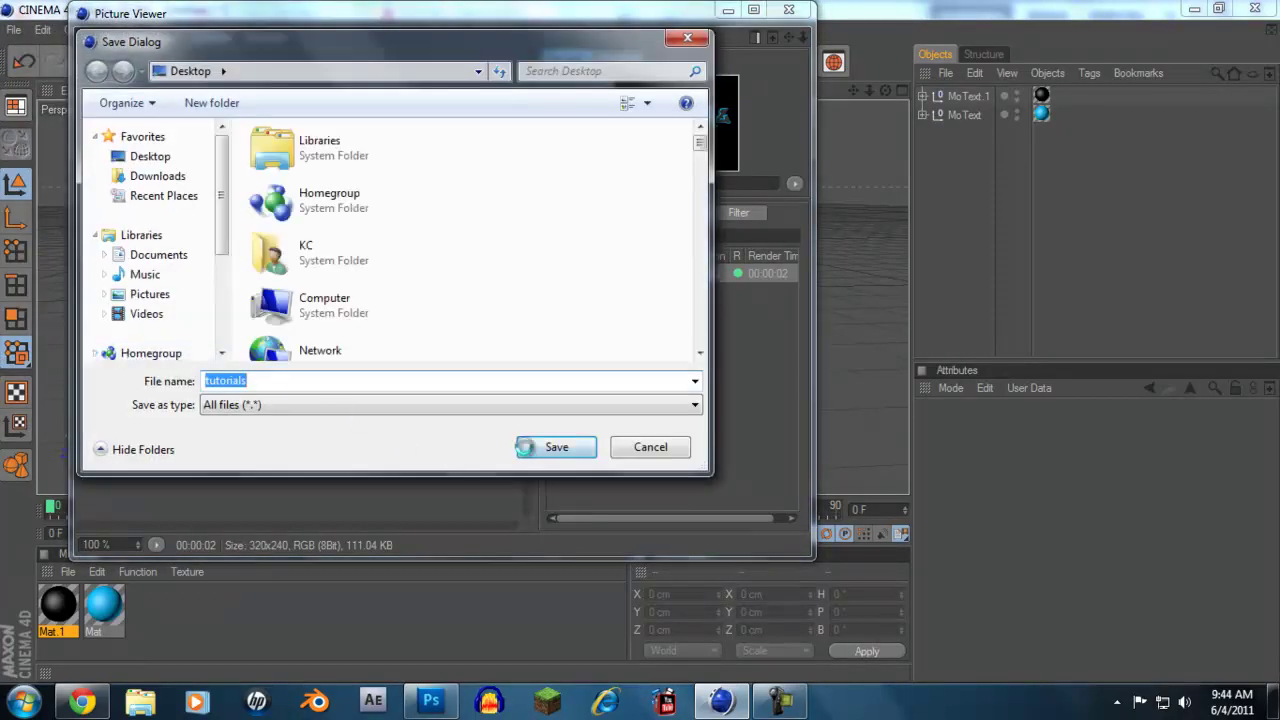
pyautogui.click(556, 443)
pyautogui.click(696, 358)
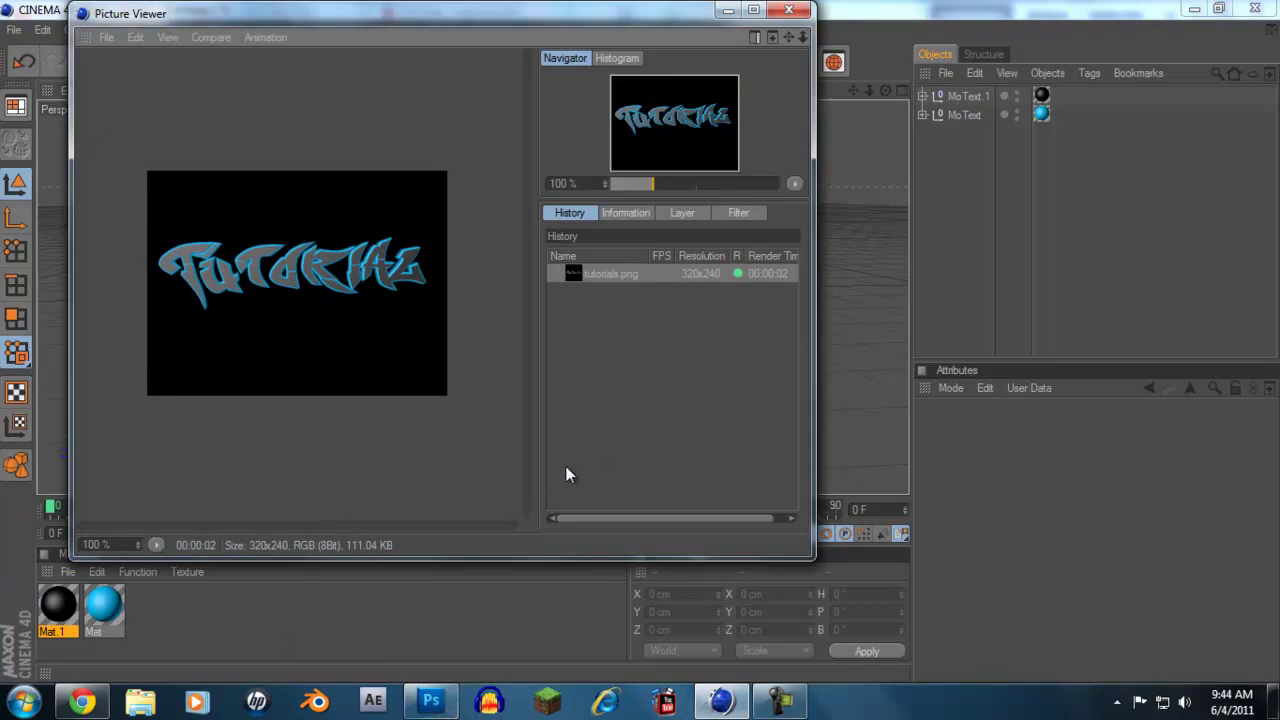
# Step: Switch to Photoshop and cancel the New document dialog that was started
pyautogui.click(443, 708)
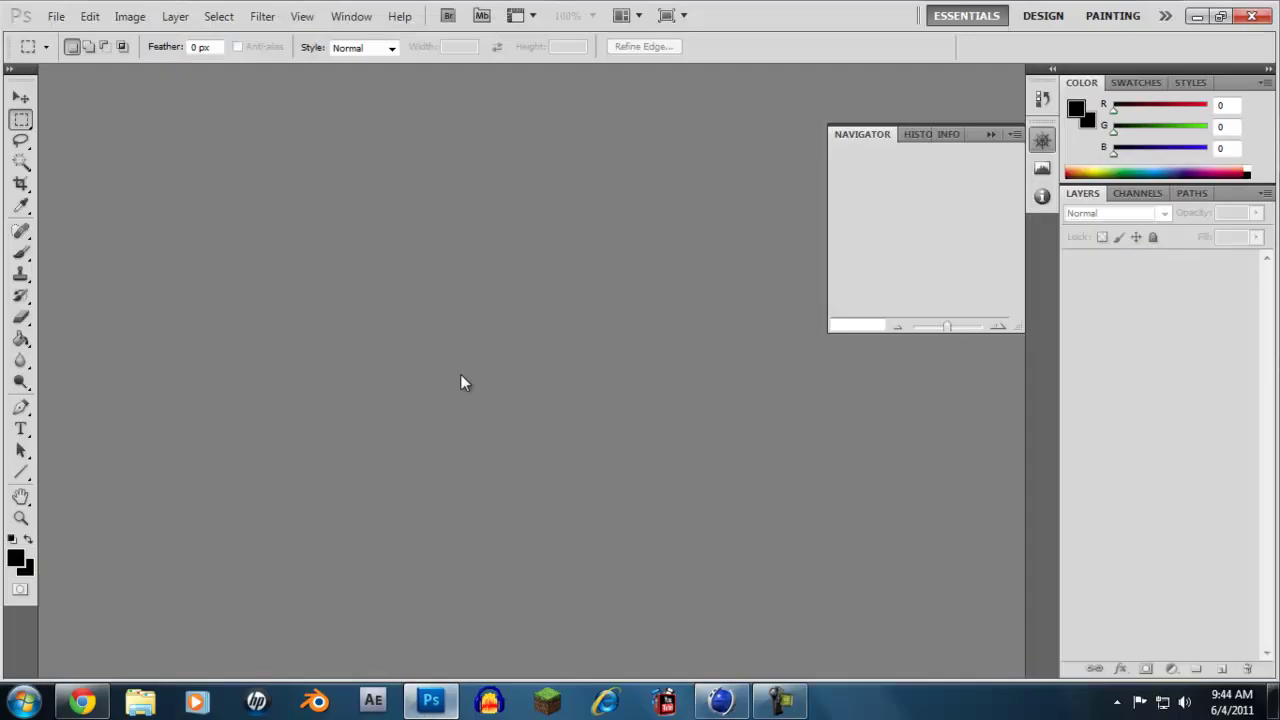
pyautogui.click(56, 16)
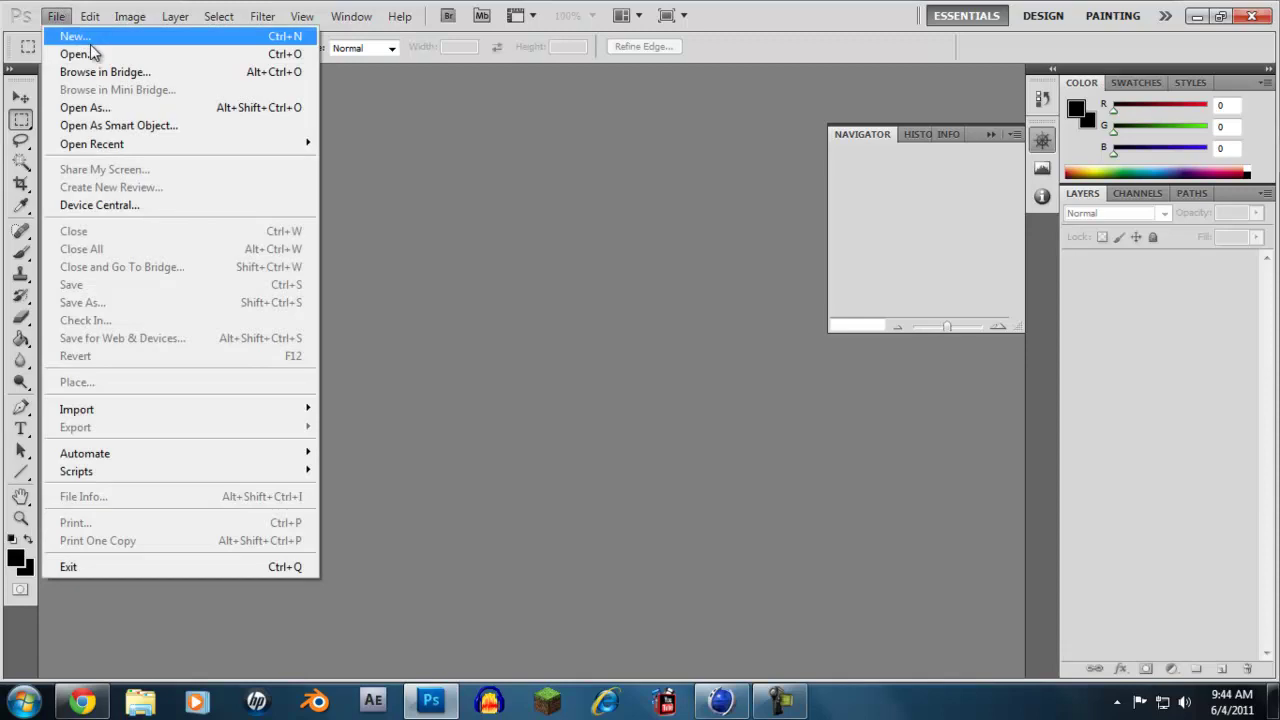
pyautogui.click(90, 40)
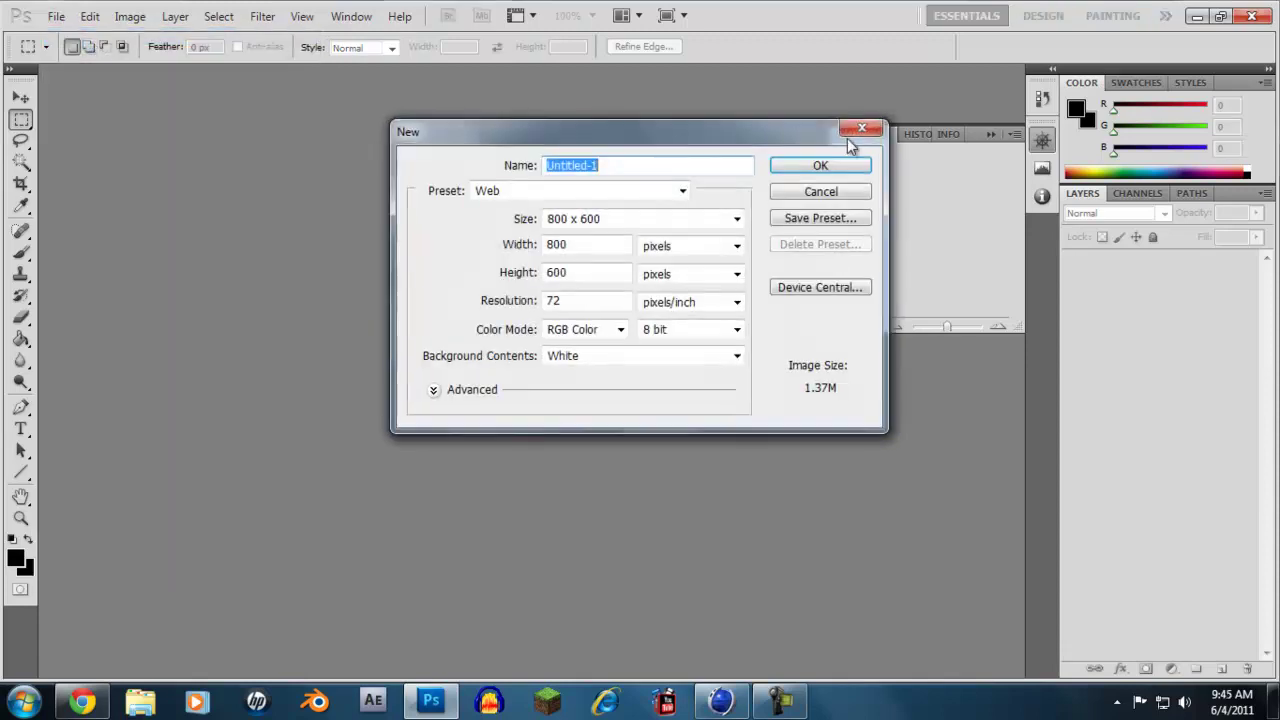
pyautogui.click(800, 191)
# Step: Drag tutorials.png from the Desktop in Windows Explorer into the Photoshop workspace
pyautogui.click(141, 703)
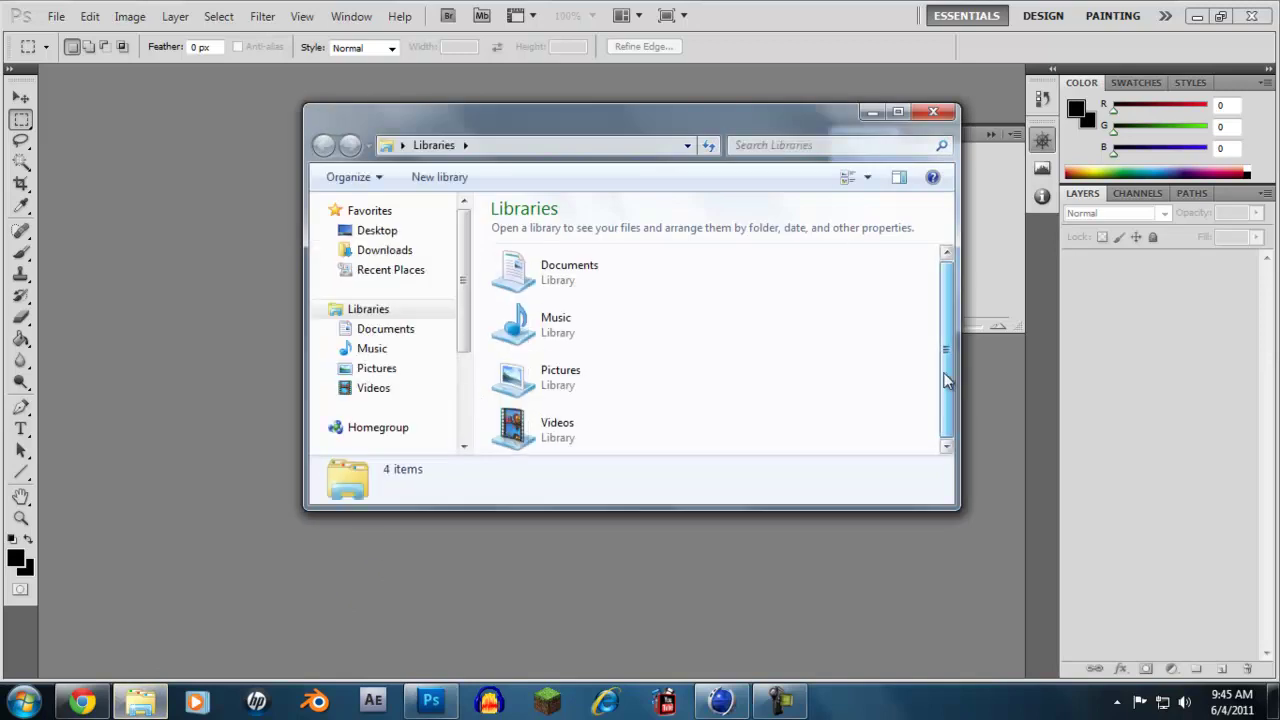
pyautogui.click(430, 234)
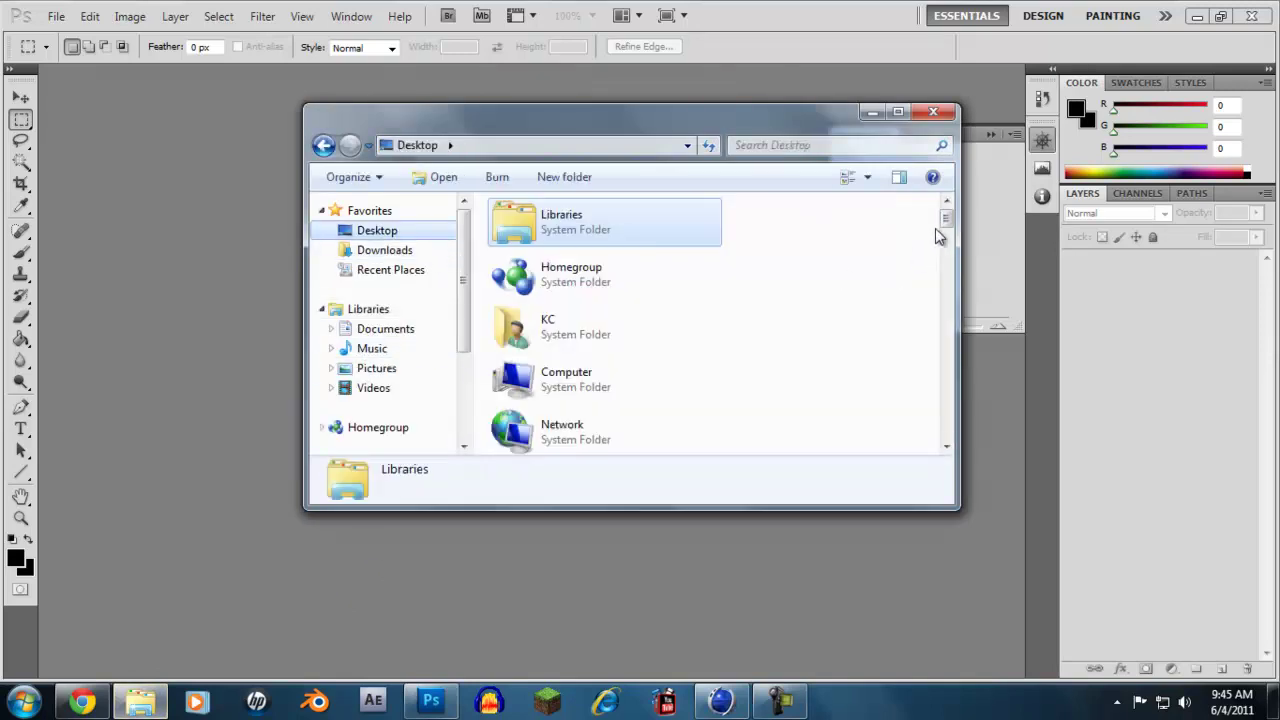
pyautogui.moveTo(940, 220); pyautogui.dragTo(967, 425)
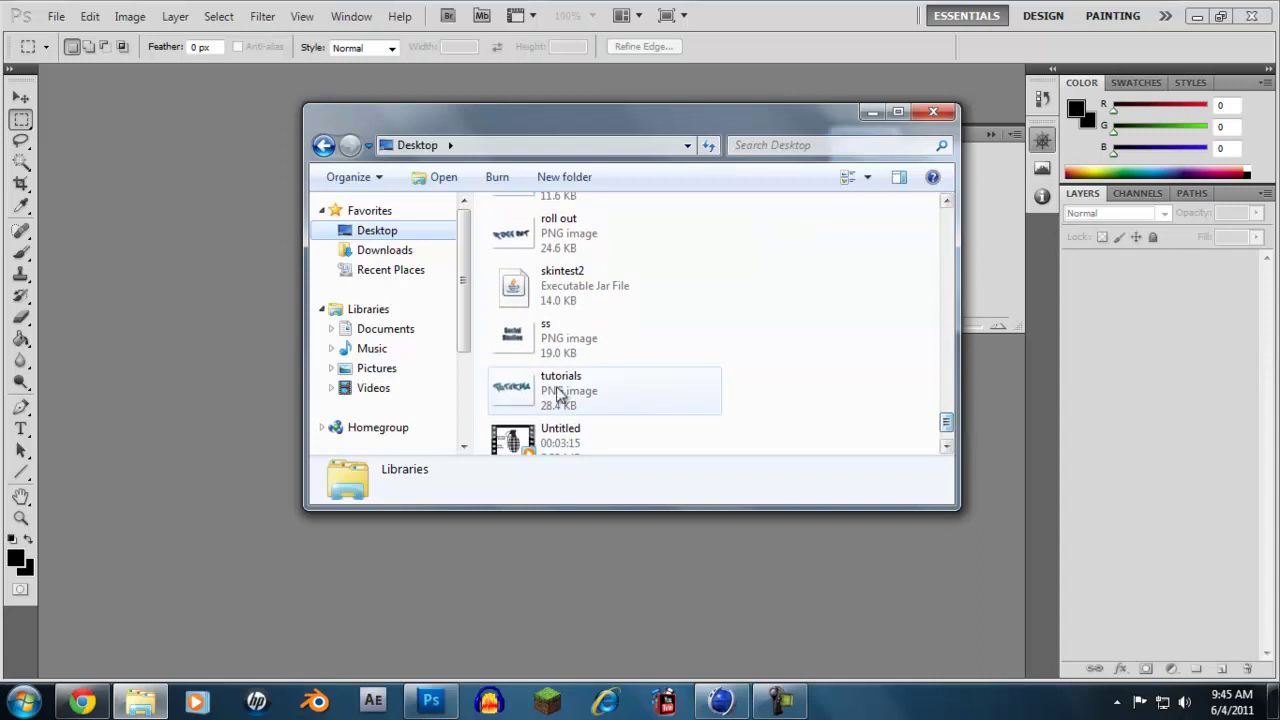
pyautogui.moveTo(560, 395); pyautogui.dragTo(210, 281)
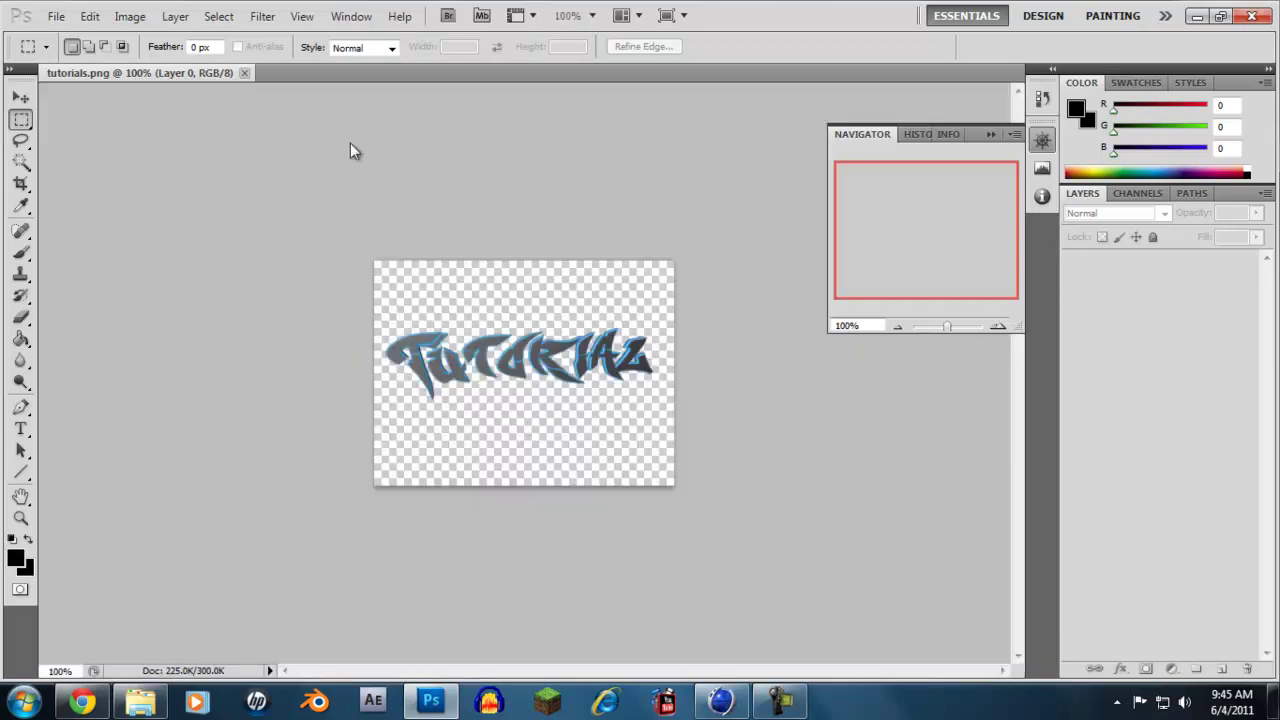
# Step: Nudge the graffiti text on Layer 0 slightly lower on the canvas with the Move tool
pyautogui.click(17, 99)
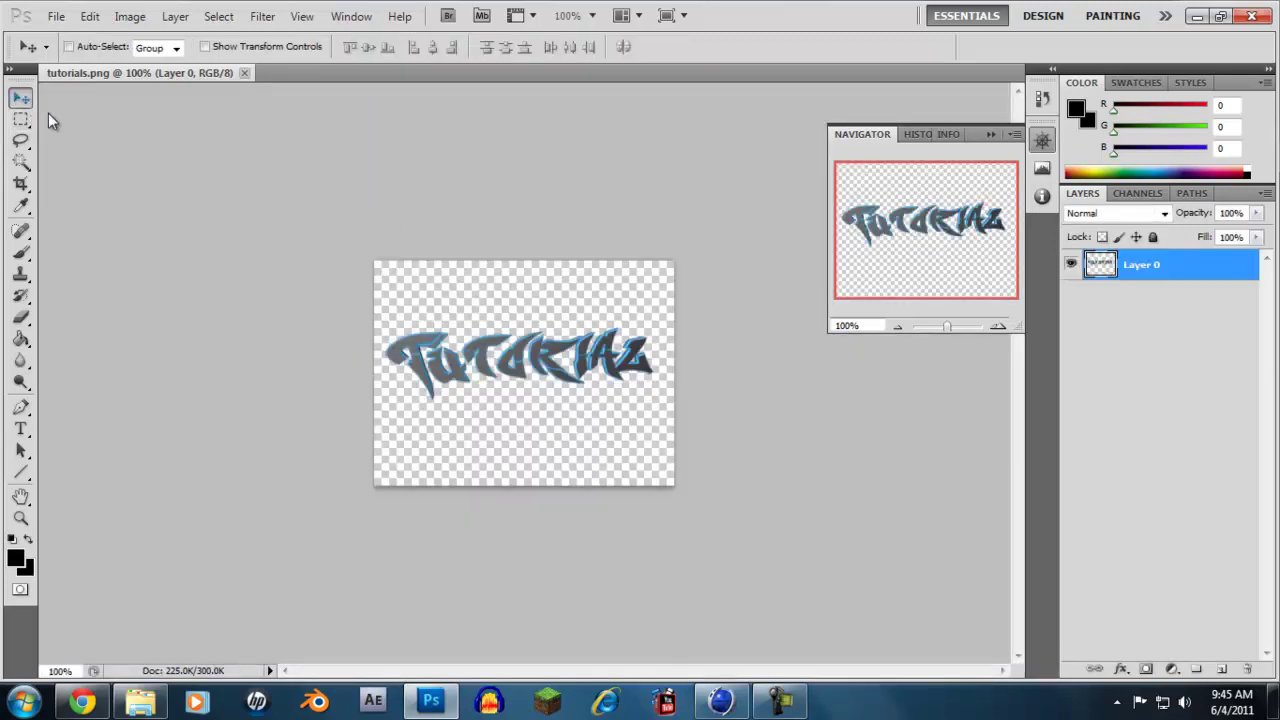
pyautogui.moveTo(483, 378)
pyautogui.mouseDown()
pyautogui.moveTo(515, 400)
pyautogui.moveTo(489, 378)
pyautogui.mouseUp()
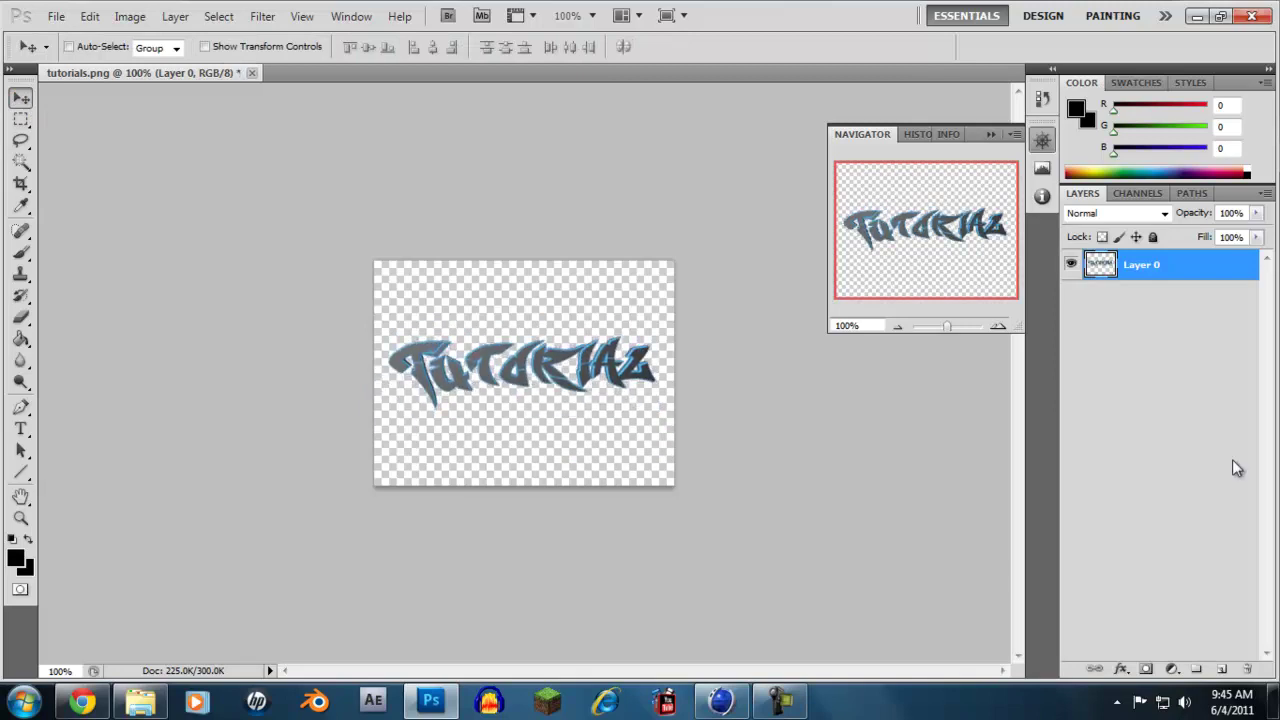
pyautogui.click(1146, 320)
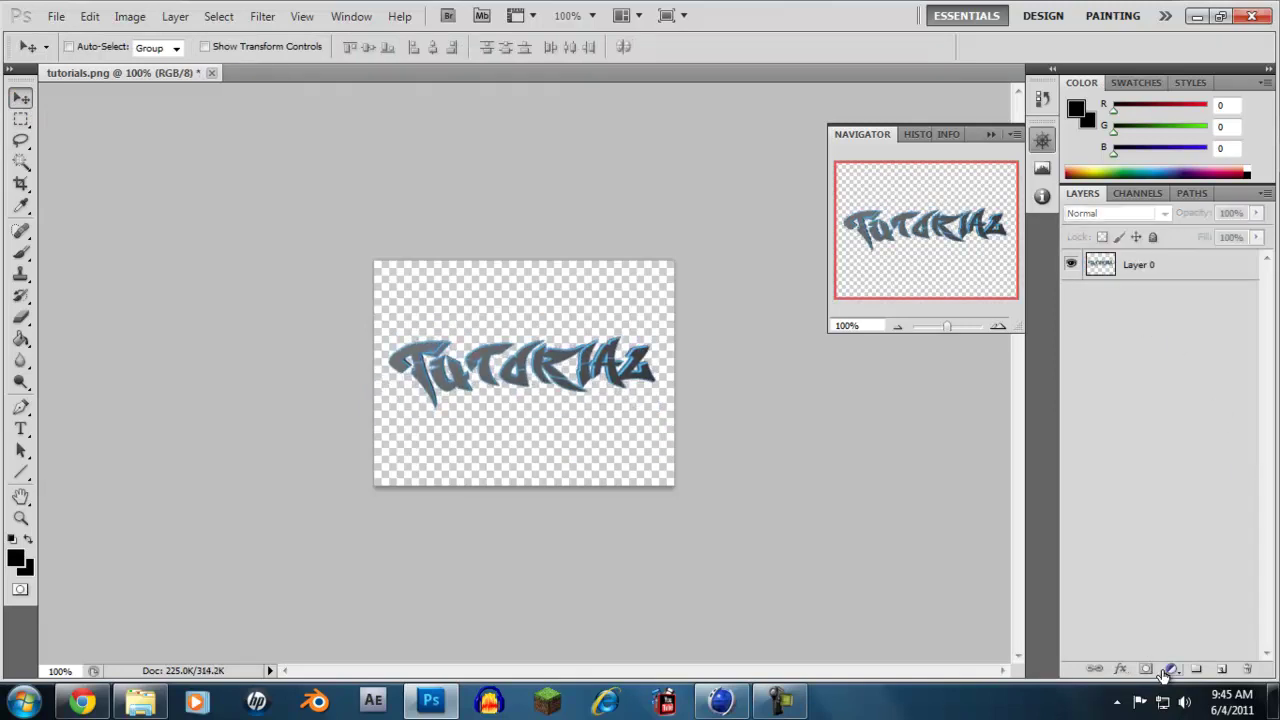
# Step: Add a new Layer 1 beneath Layer 0 and fill it black with the Paint Bucket
pyautogui.click(1221, 669)
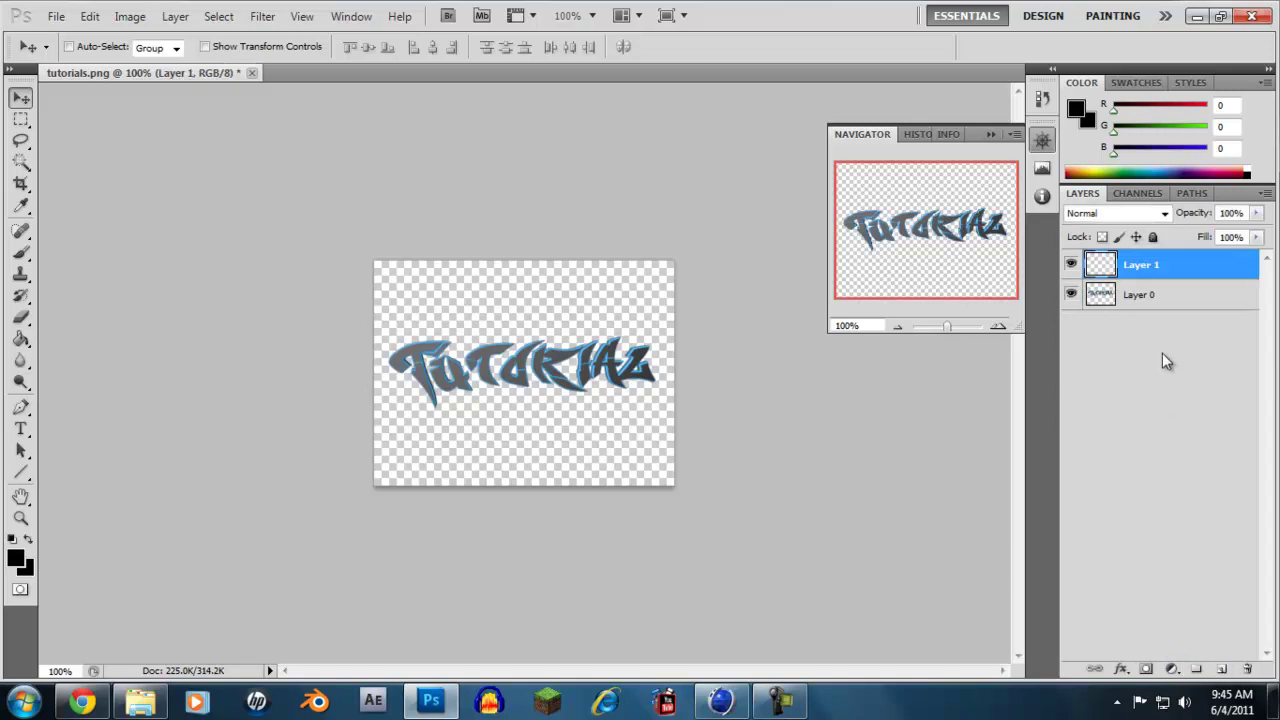
pyautogui.moveTo(1128, 278); pyautogui.dragTo(1143, 333)
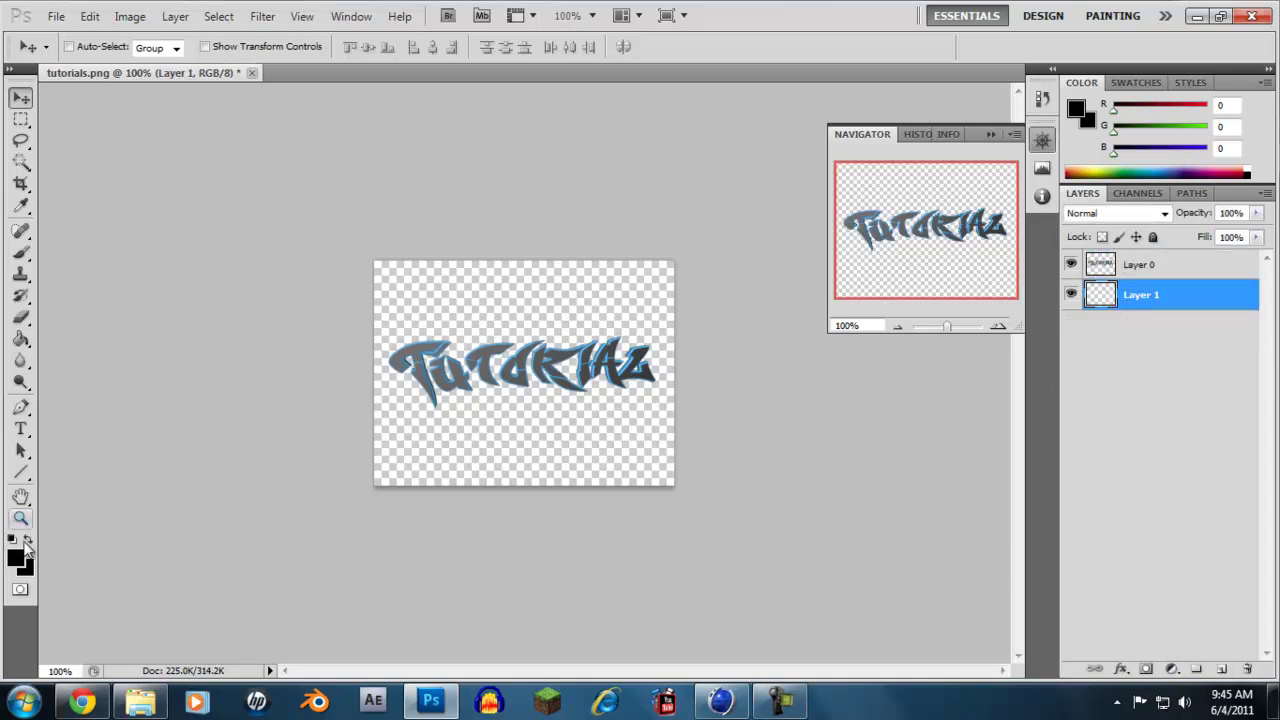
pyautogui.click(20, 340)
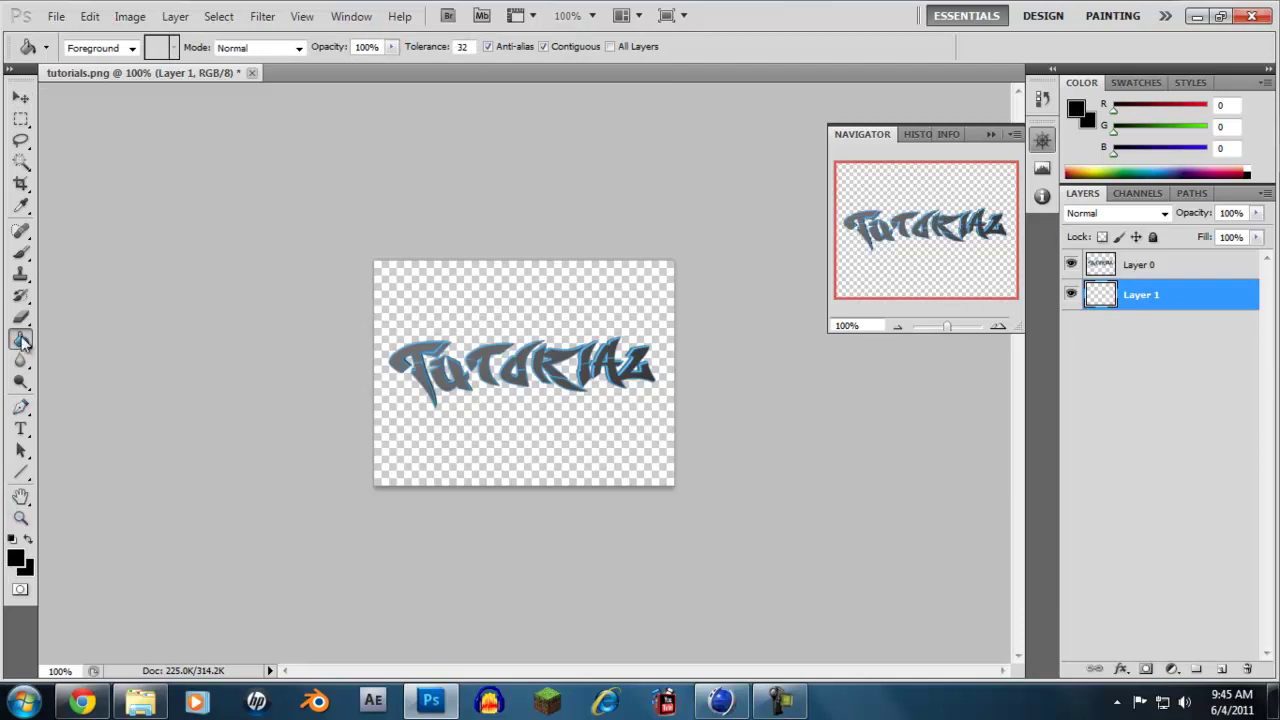
pyautogui.click(487, 300)
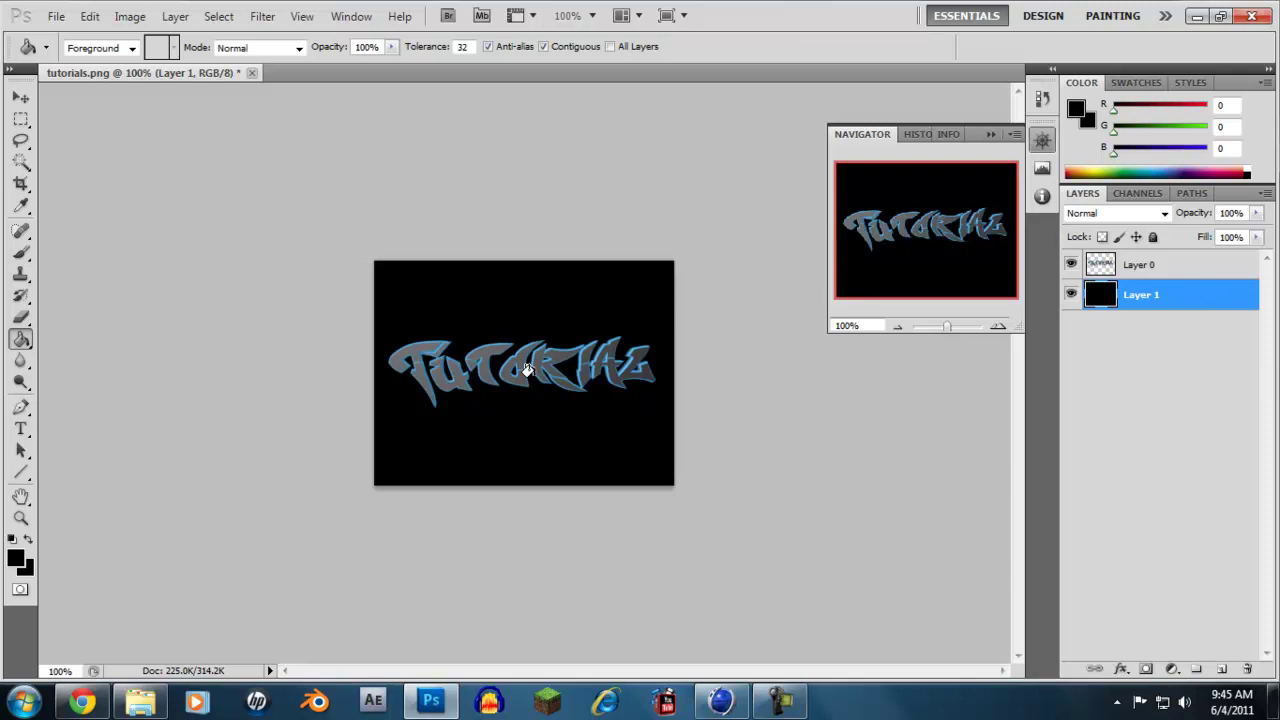
# Step: Reselect Layer 0 and fine-tune the graffiti text's position on the black background
pyautogui.press('v')
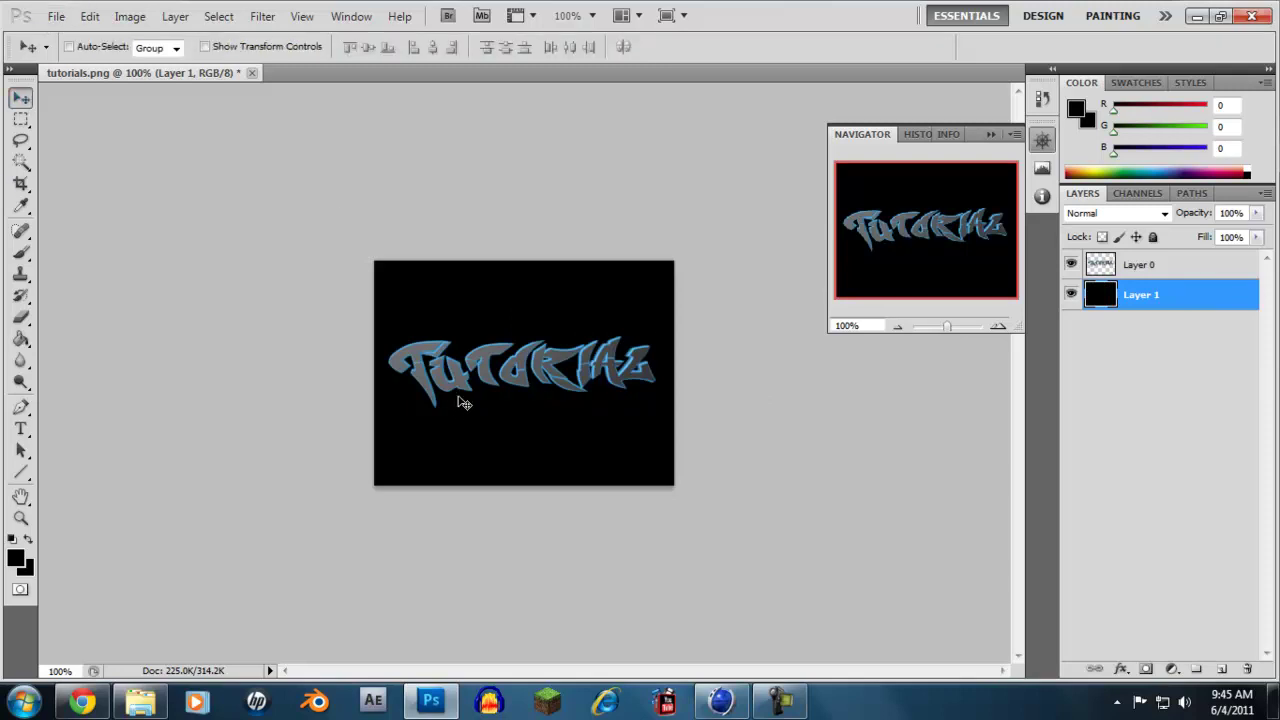
pyautogui.moveTo(463, 403)
pyautogui.mouseDown()
pyautogui.moveTo(443, 380)
pyautogui.moveTo(465, 388)
pyautogui.mouseUp()
pyautogui.hotkey('alt', ']')
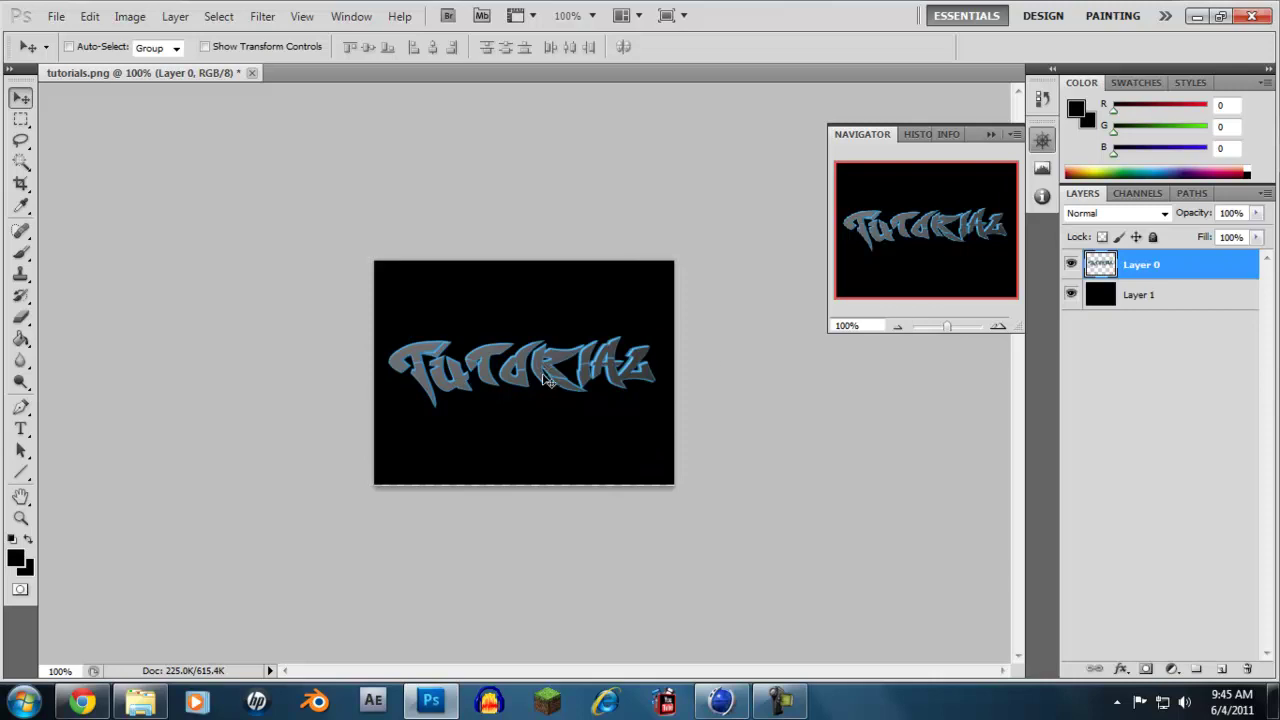
pyautogui.moveTo(548, 380)
pyautogui.mouseDown()
pyautogui.moveTo(560, 355)
pyautogui.moveTo(536, 402)
pyautogui.moveTo(556, 378)
pyautogui.moveTo(540, 365)
pyautogui.moveTo(544, 392)
pyautogui.moveTo(544, 376)
pyautogui.mouseUp()
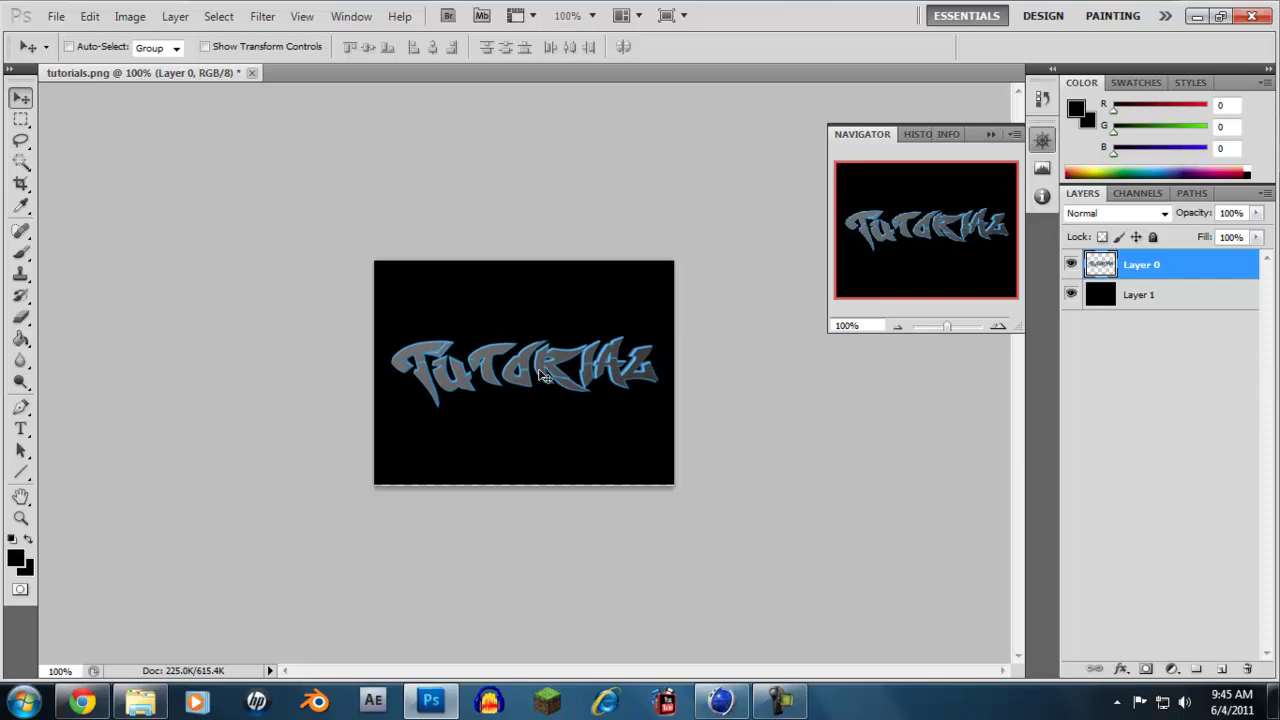